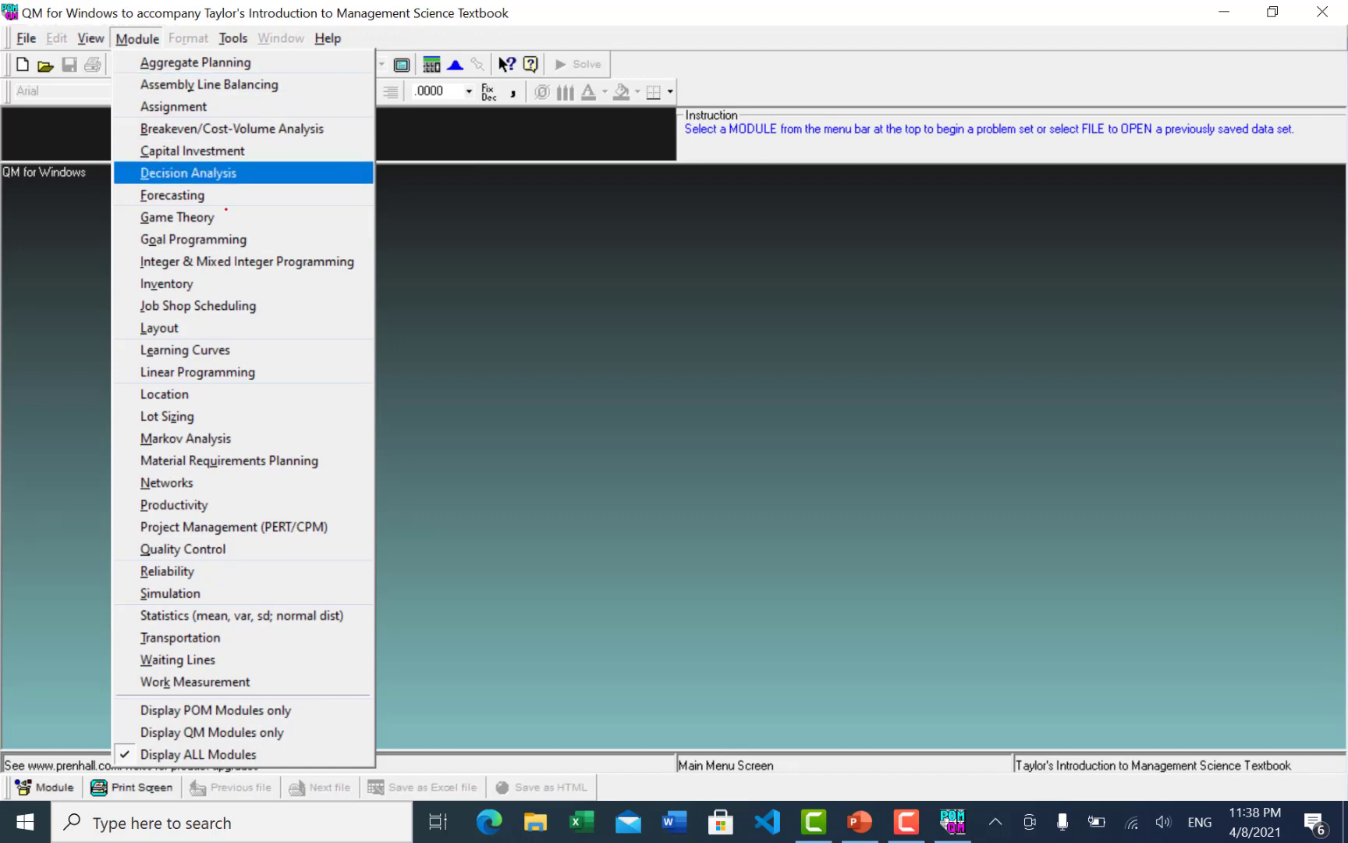
Create a new Linear Programming data set titled "Latihan Penggunaan QM For Windows" with 4 constraints.
left_click(243, 373)
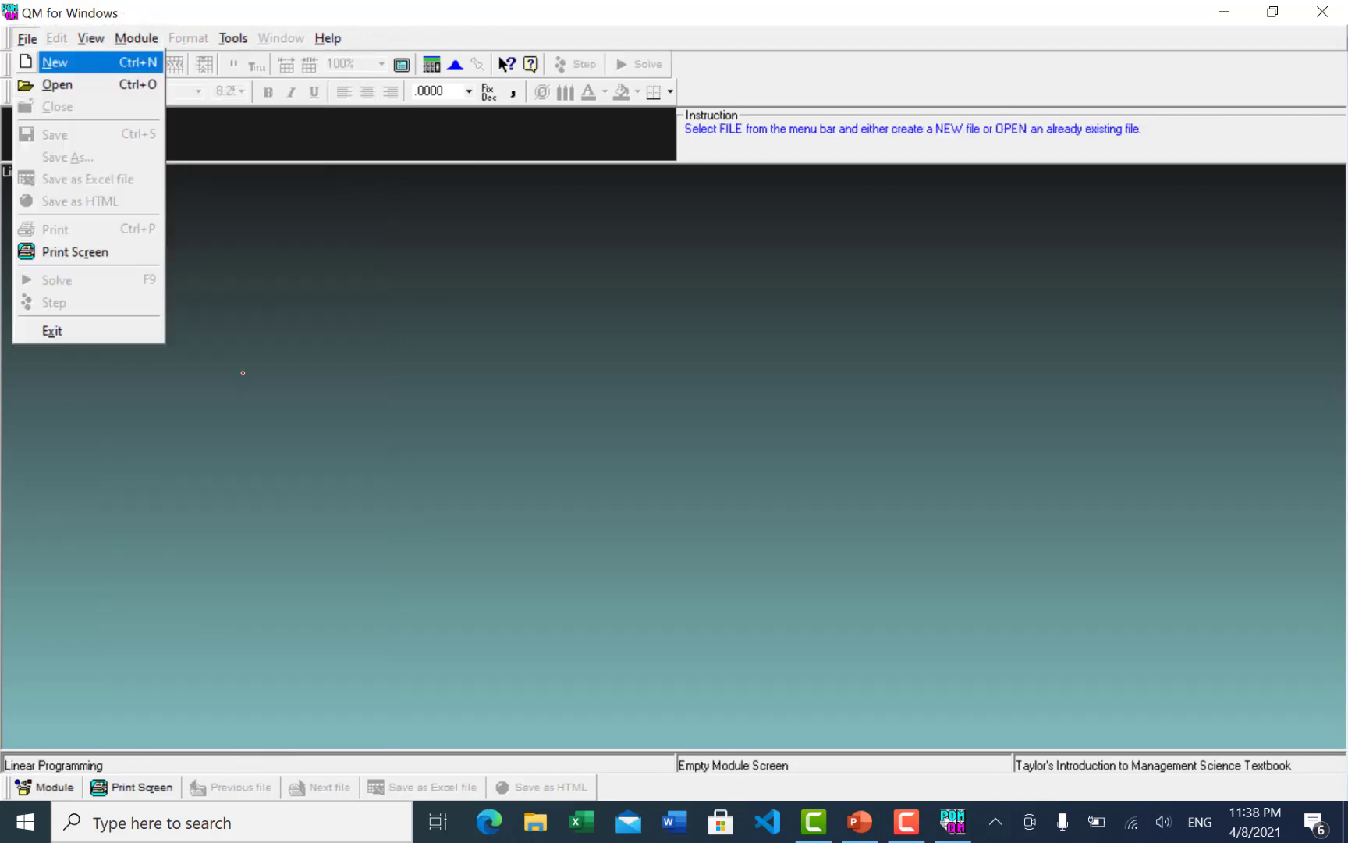
left_click(61, 62)
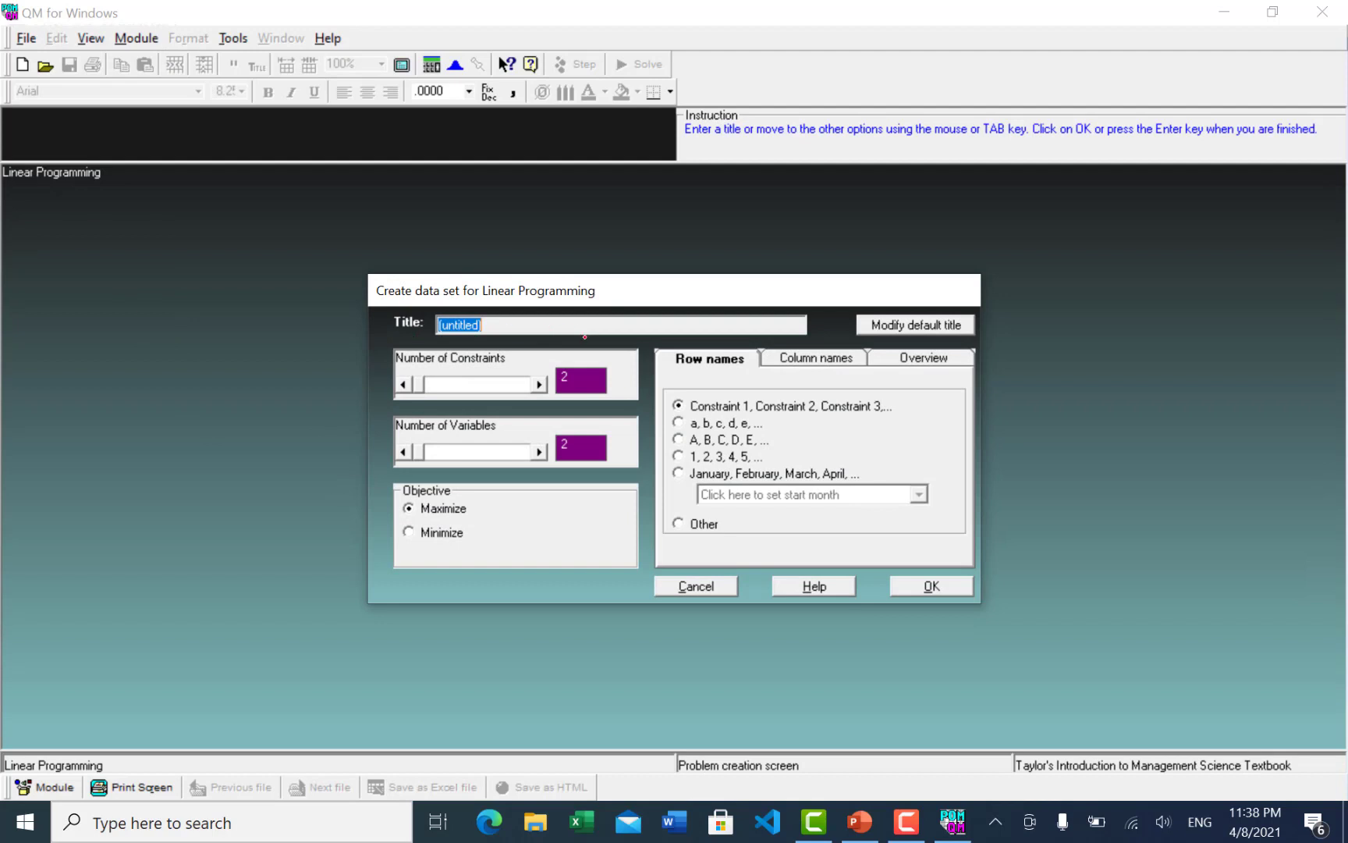
type("Latihan Penggunaan ")
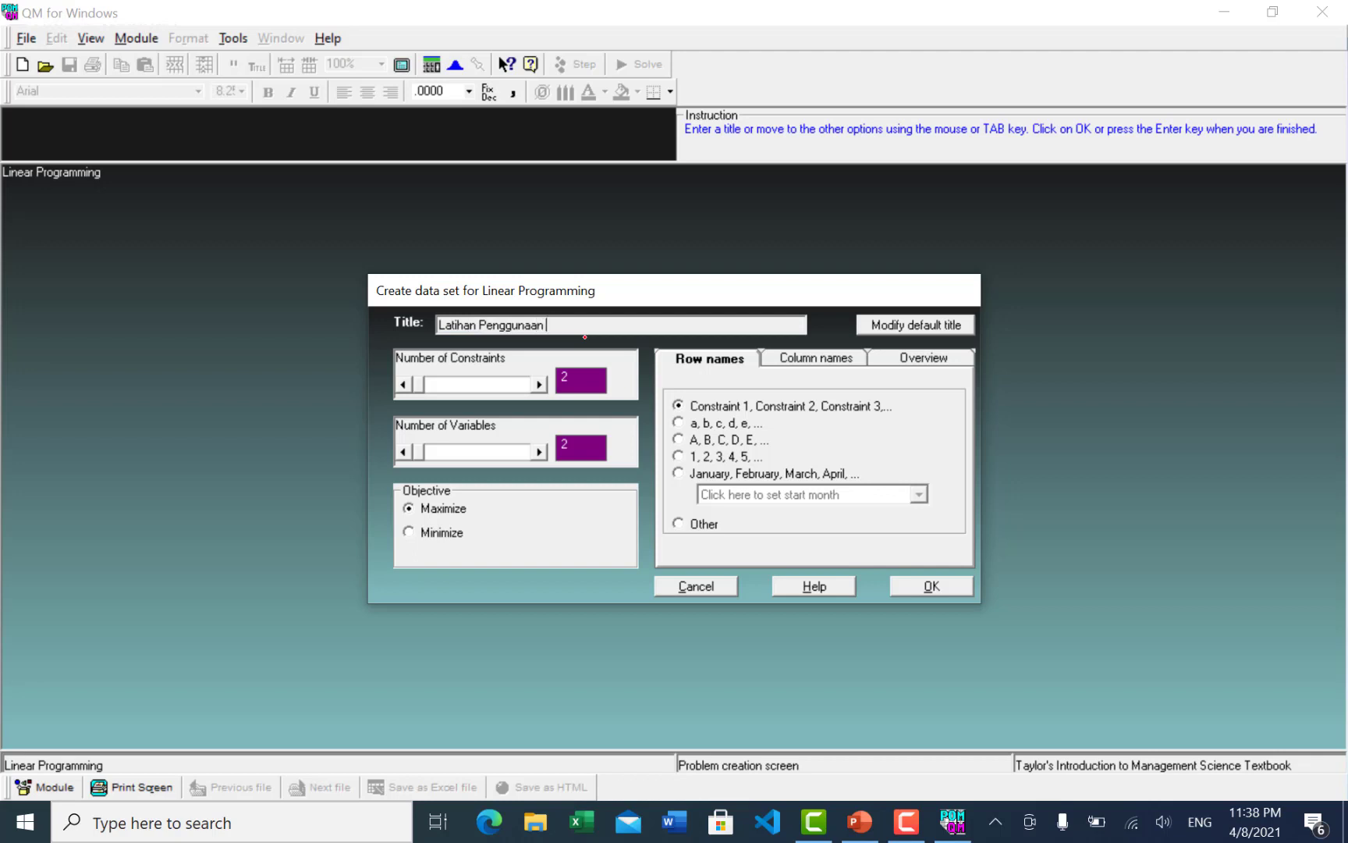
type("QM For Windows")
key("Tab")
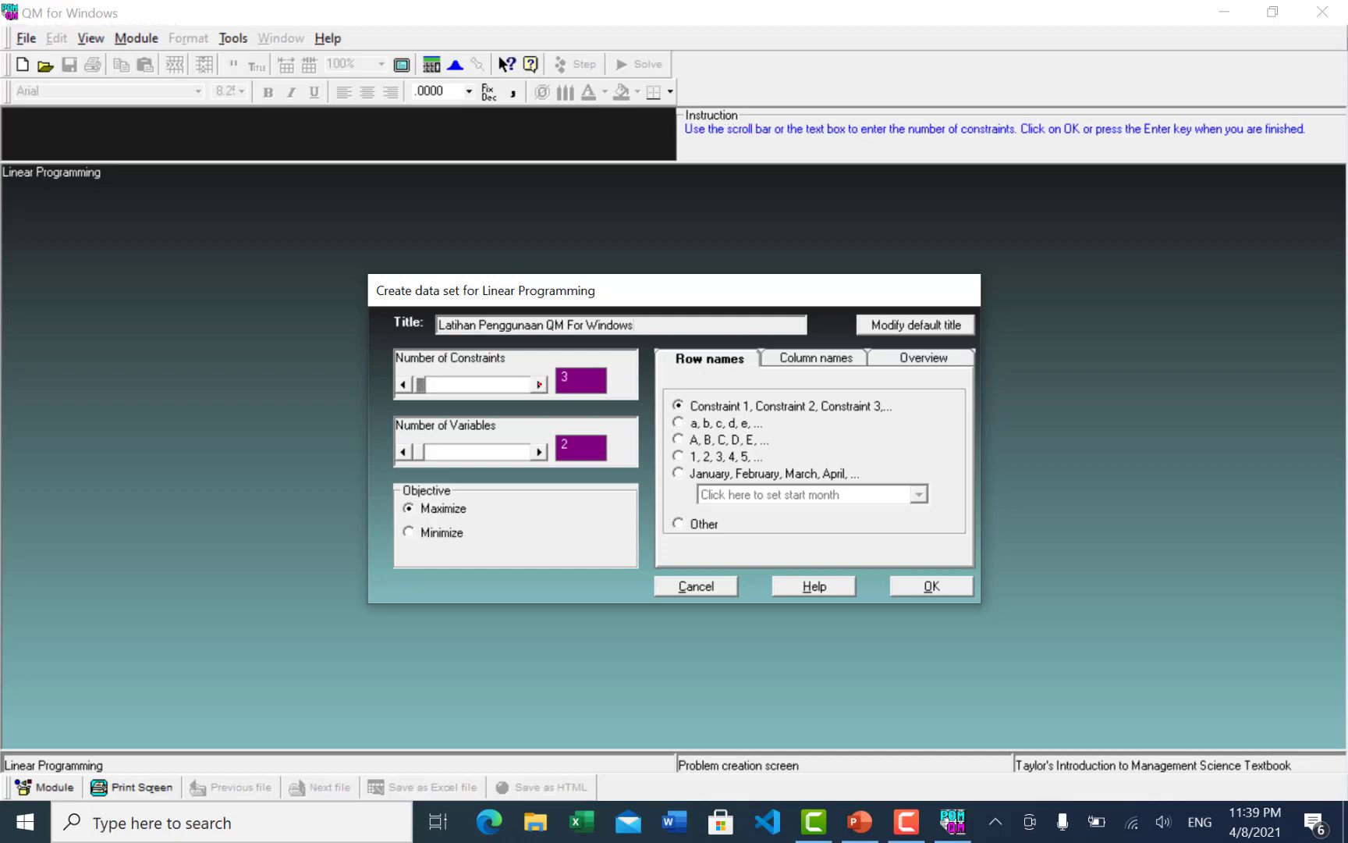
key("Right")
key("Right")
Switch to the PowerPoint slide and handwrite the numbers 2 to 4 beside the remaining Kendala constraints, then return to QM for Windows.
left_click(860, 821)
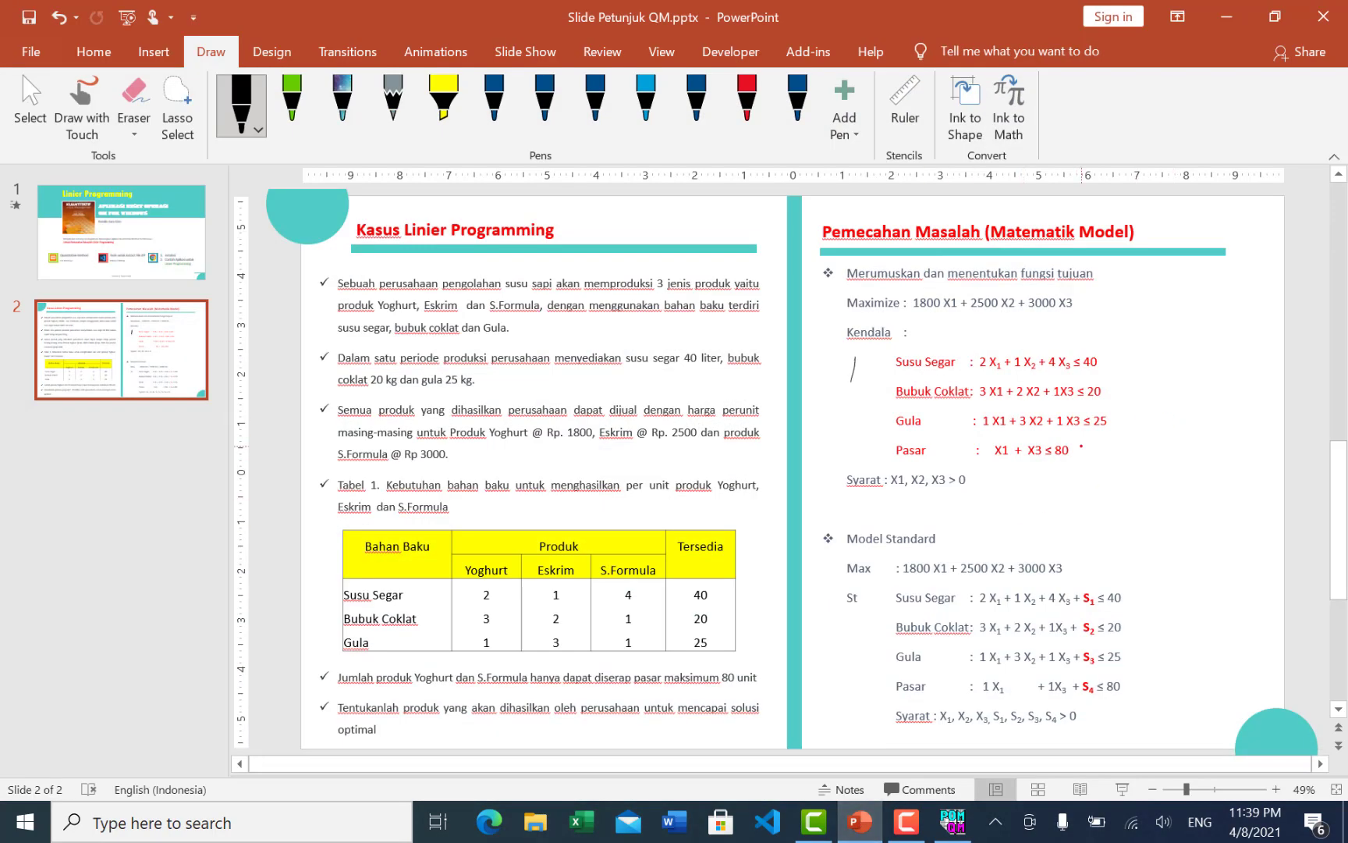
mouse_move(849, 389)
left_mouse_down()
mouse_move(862, 398)
mouse_move(838, 434)
mouse_move(855, 449)
left_mouse_up()
left_click_drag(856, 439, 854, 458)
key("alt+Tab")
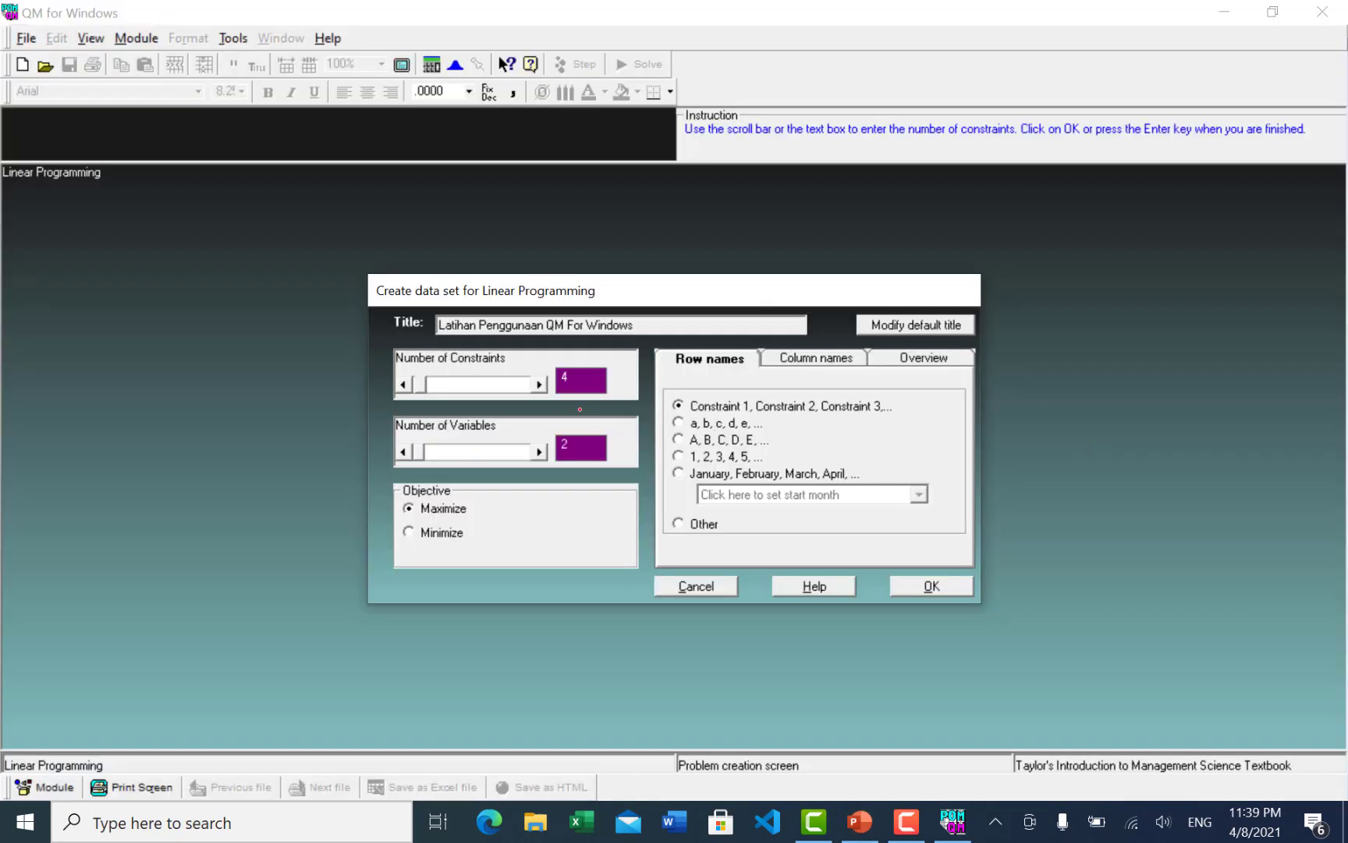
Switch to the PowerPoint slide and annotate the Model Standard's 7 variables by hand, with an arrow to the circled X1, X2, X3 condition.
key("alt+Tab")
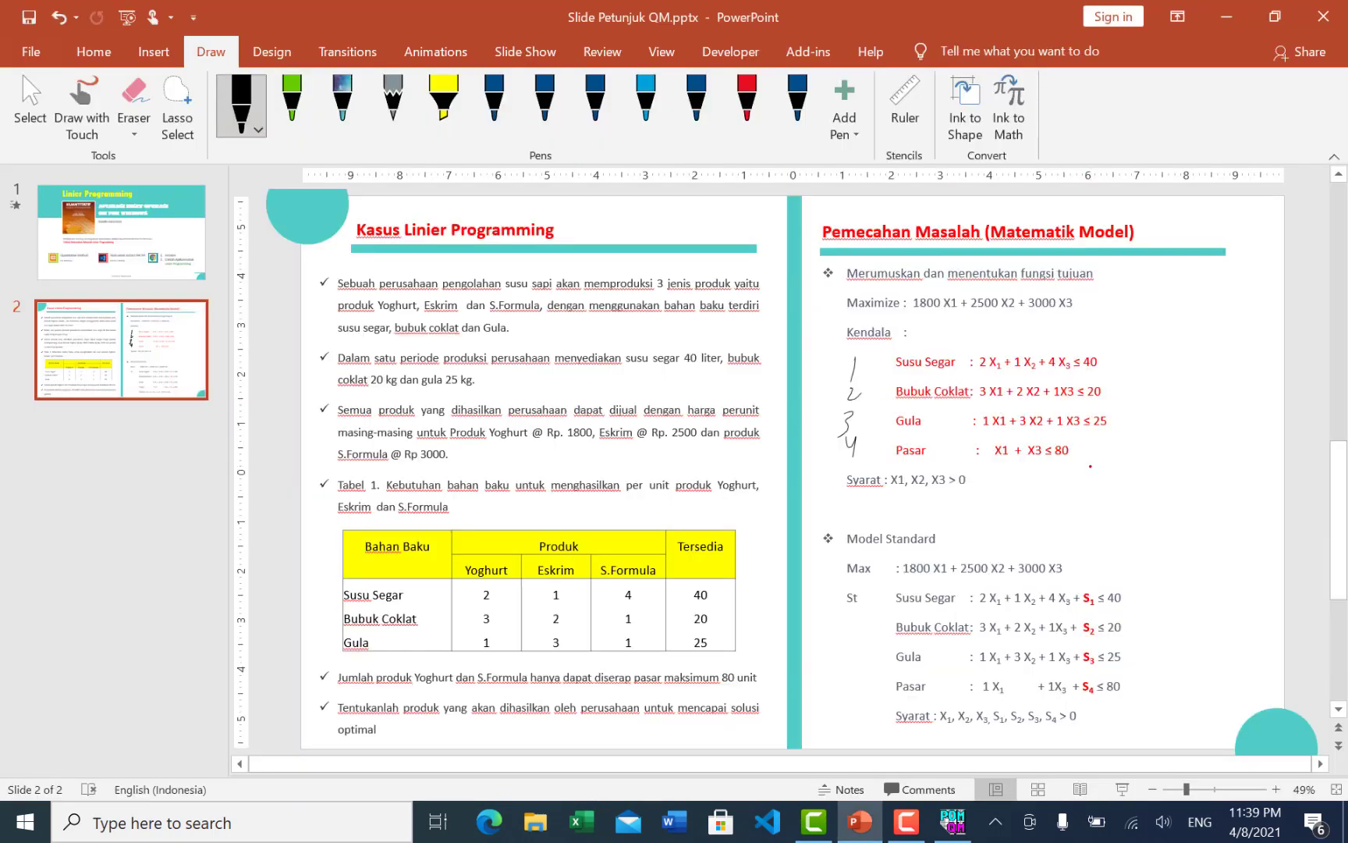
mouse_move(1132, 531)
left_mouse_down()
mouse_move(1155, 605)
mouse_move(1131, 702)
left_mouse_up()
left_click_drag(924, 734, 1064, 727)
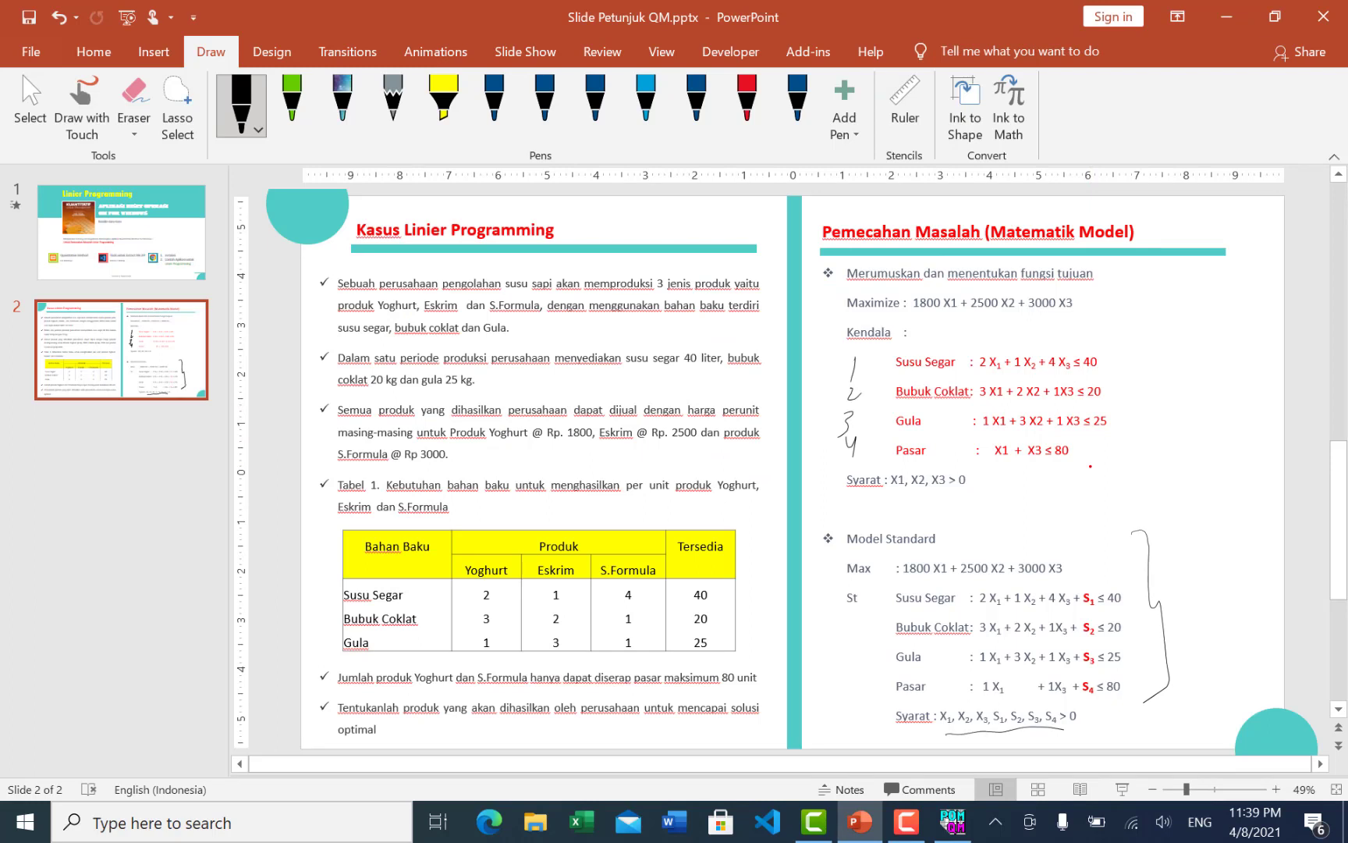
mouse_move(976, 697)
left_mouse_down()
mouse_move(936, 722)
mouse_move(993, 721)
mouse_move(970, 694)
mouse_move(1047, 735)
mouse_move(1070, 707)
mouse_move(1139, 730)
left_mouse_up()
mouse_move(1153, 707)
left_mouse_down()
mouse_move(1165, 706)
mouse_move(1162, 733)
left_mouse_up()
left_click_drag(1153, 724, 1169, 716)
mouse_move(1174, 705)
left_mouse_down()
mouse_move(1185, 717)
mouse_move(1202, 690)
mouse_move(1217, 697)
mouse_move(1214, 534)
mouse_move(1001, 492)
left_mouse_up()
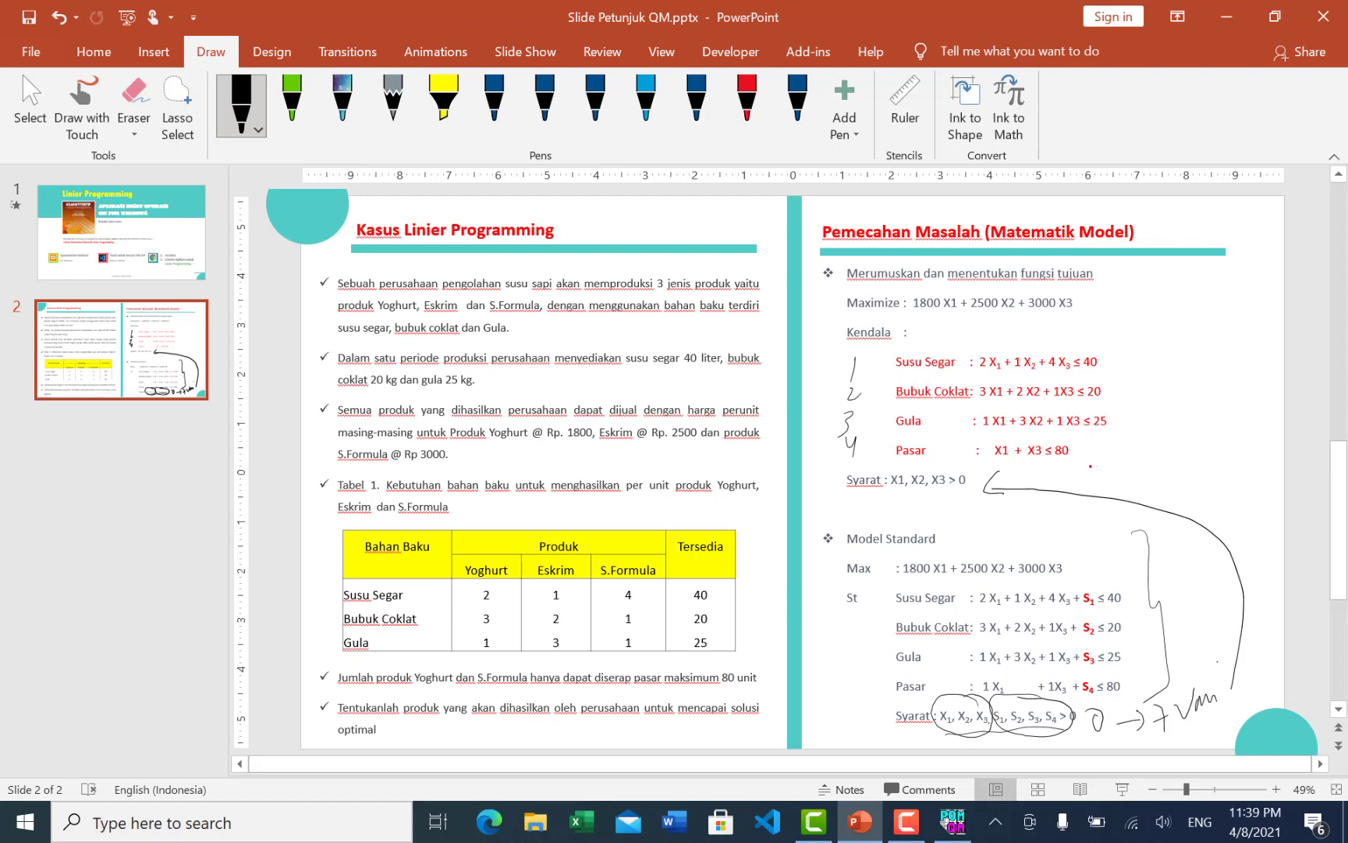
mouse_move(890, 490)
left_mouse_down()
mouse_move(956, 489)
mouse_move(962, 464)
mouse_move(964, 488)
mouse_move(932, 458)
left_mouse_up()
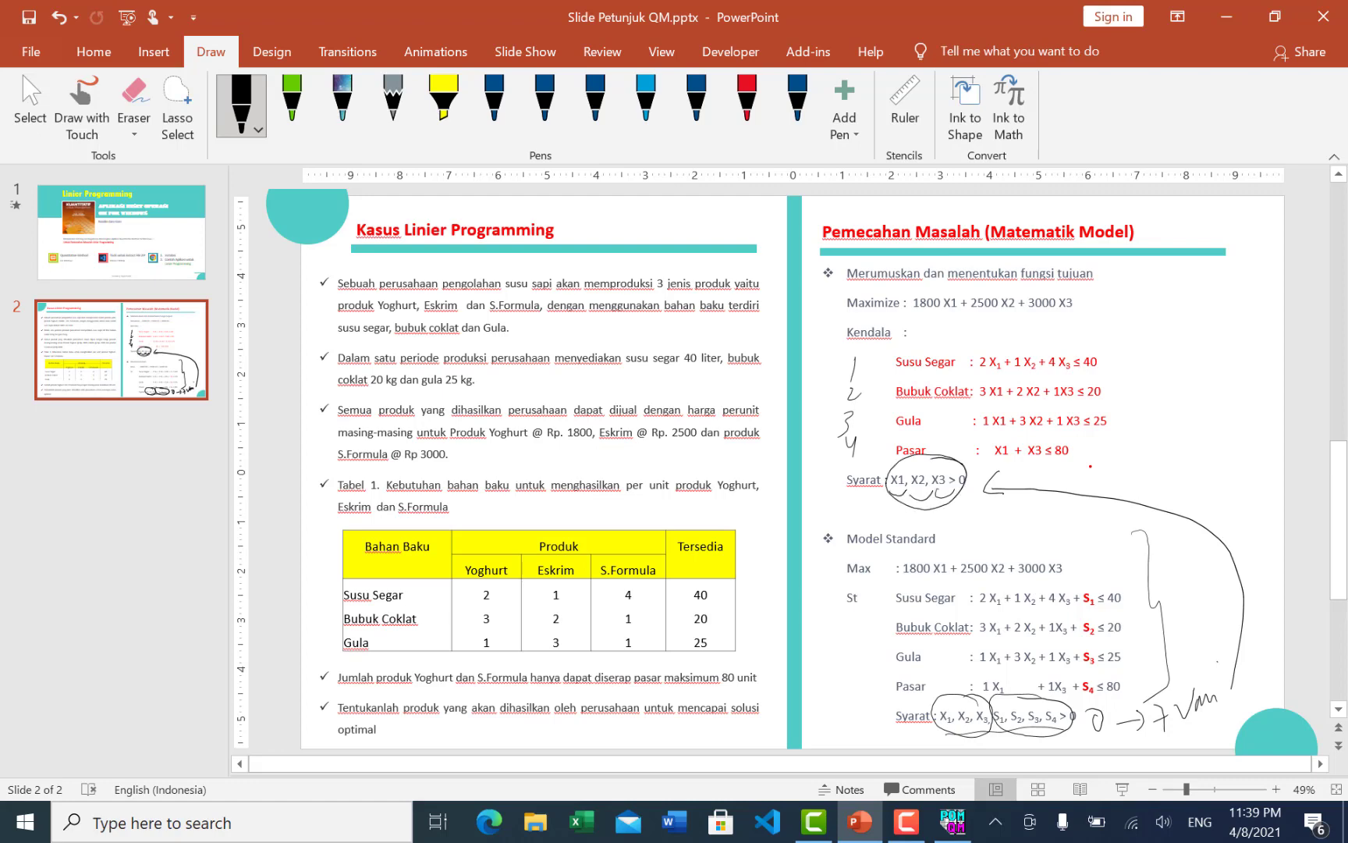
Return to QM for Windows, set the number of variables to 3, keep the objective as Maximize and create the data table.
key("alt+Tab")
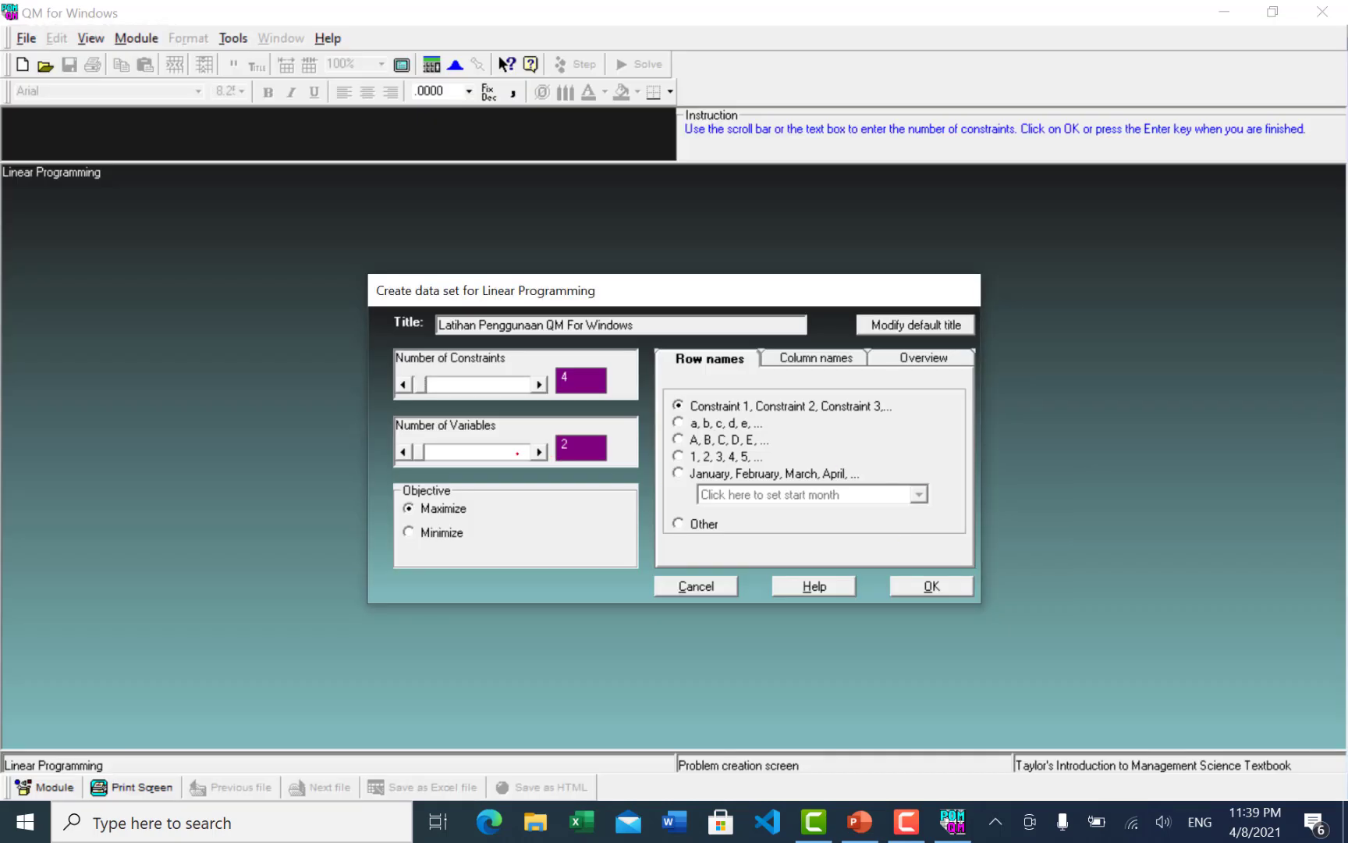
left_click(517, 453)
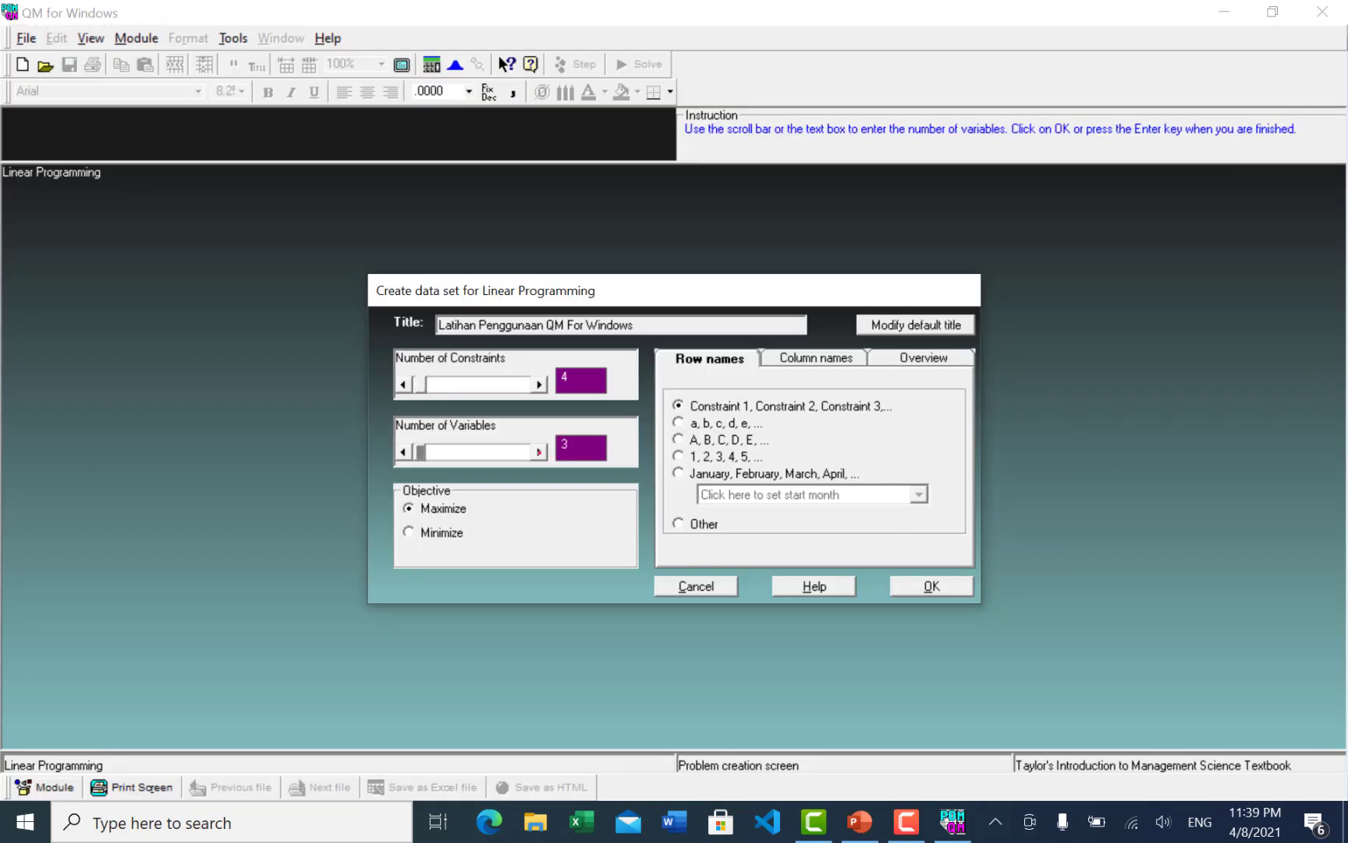
left_click(438, 533)
left_click(434, 509)
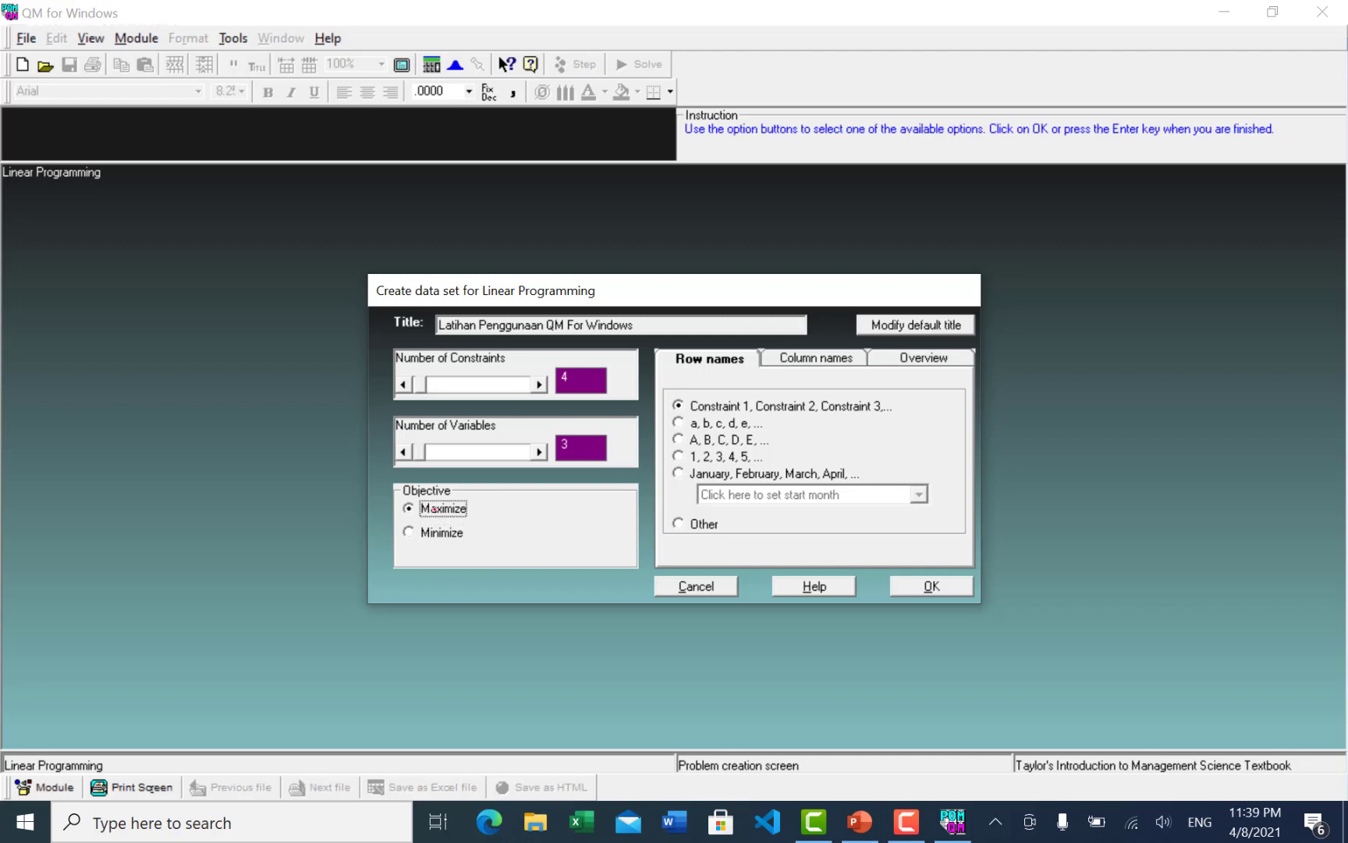
left_click(424, 531)
left_click(437, 508)
left_click(917, 587)
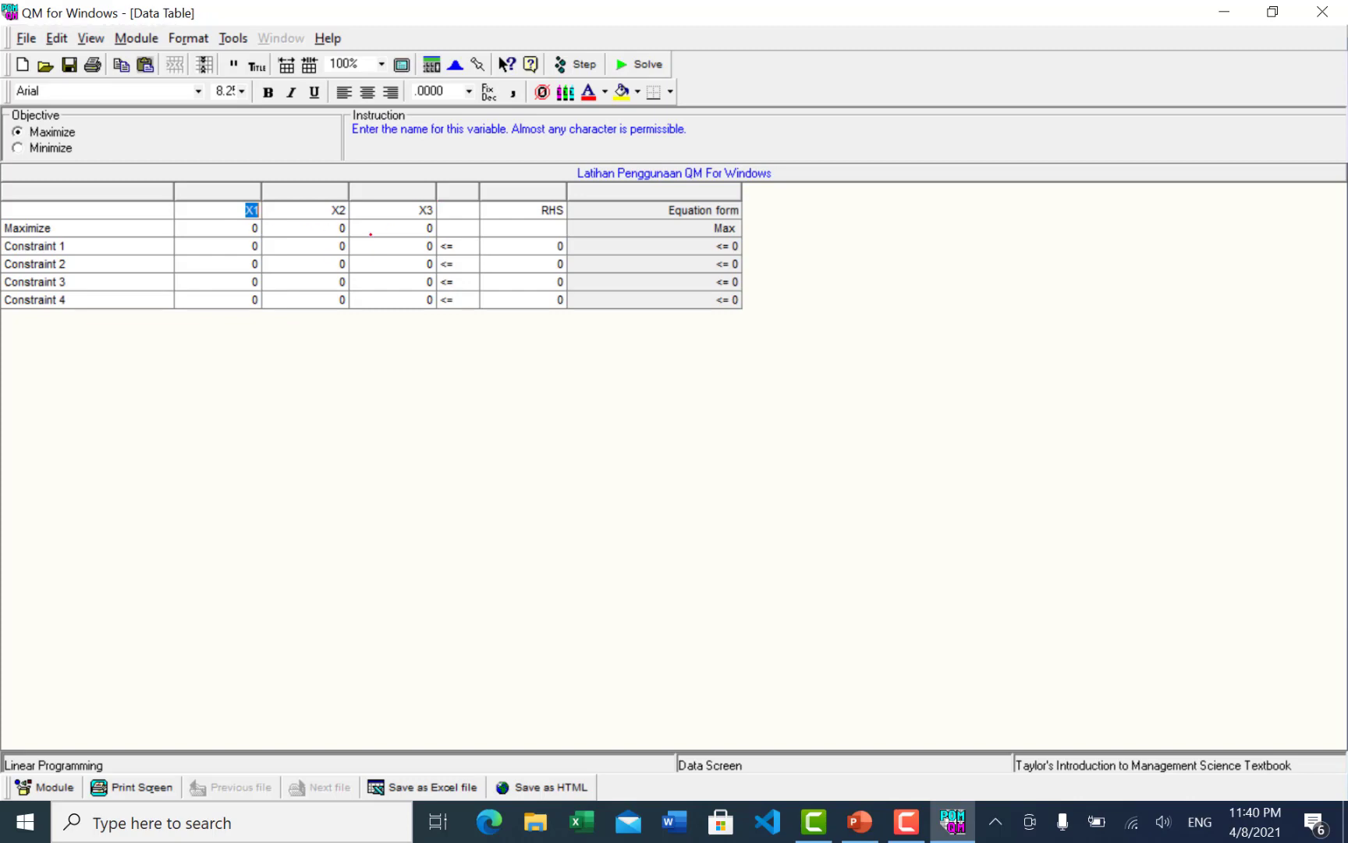
Check the product names on the PowerPoint slide and name the first variable column Yogurt in QM for Windows.
key("alt+Tab")
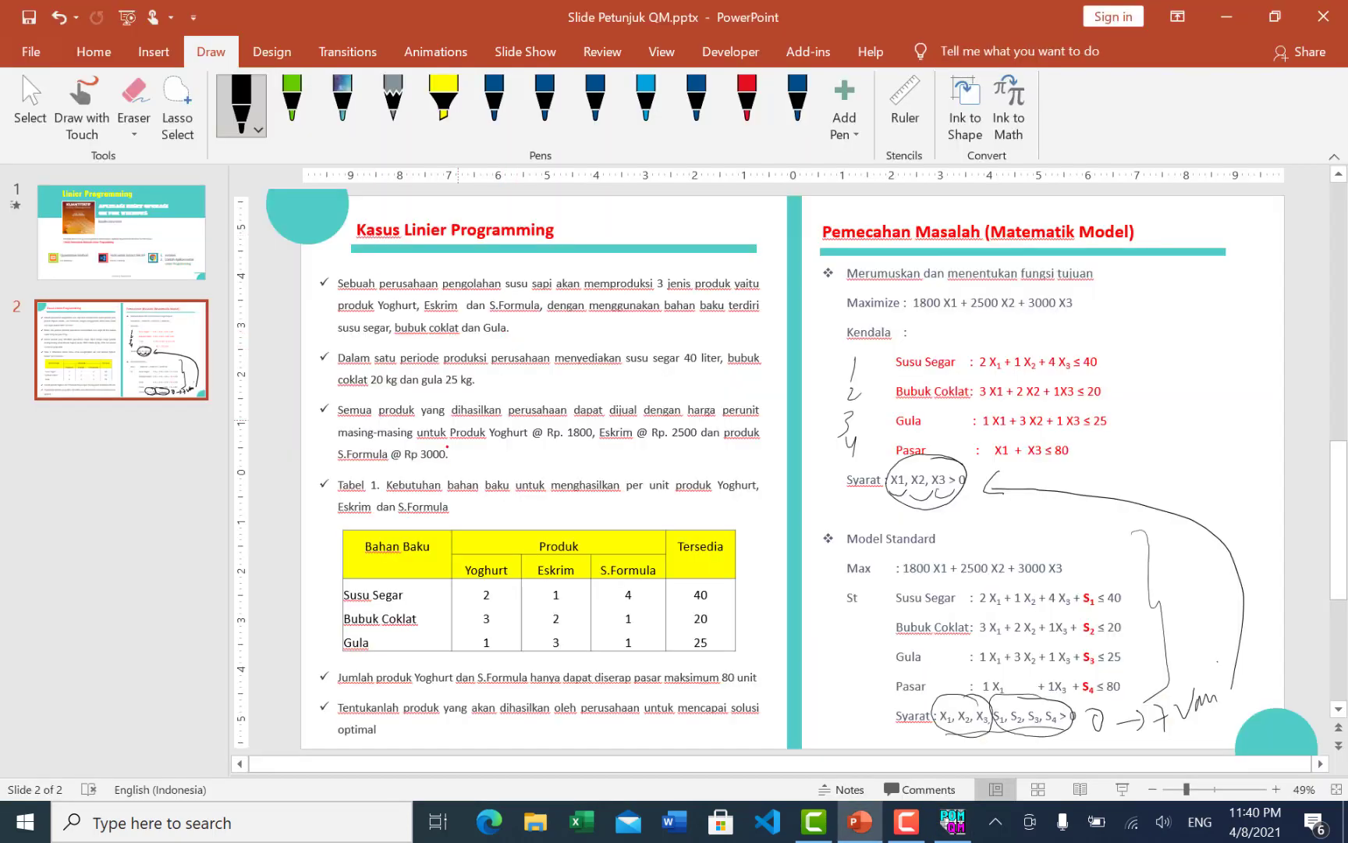
key("alt+Tab")
key("BackSpace")
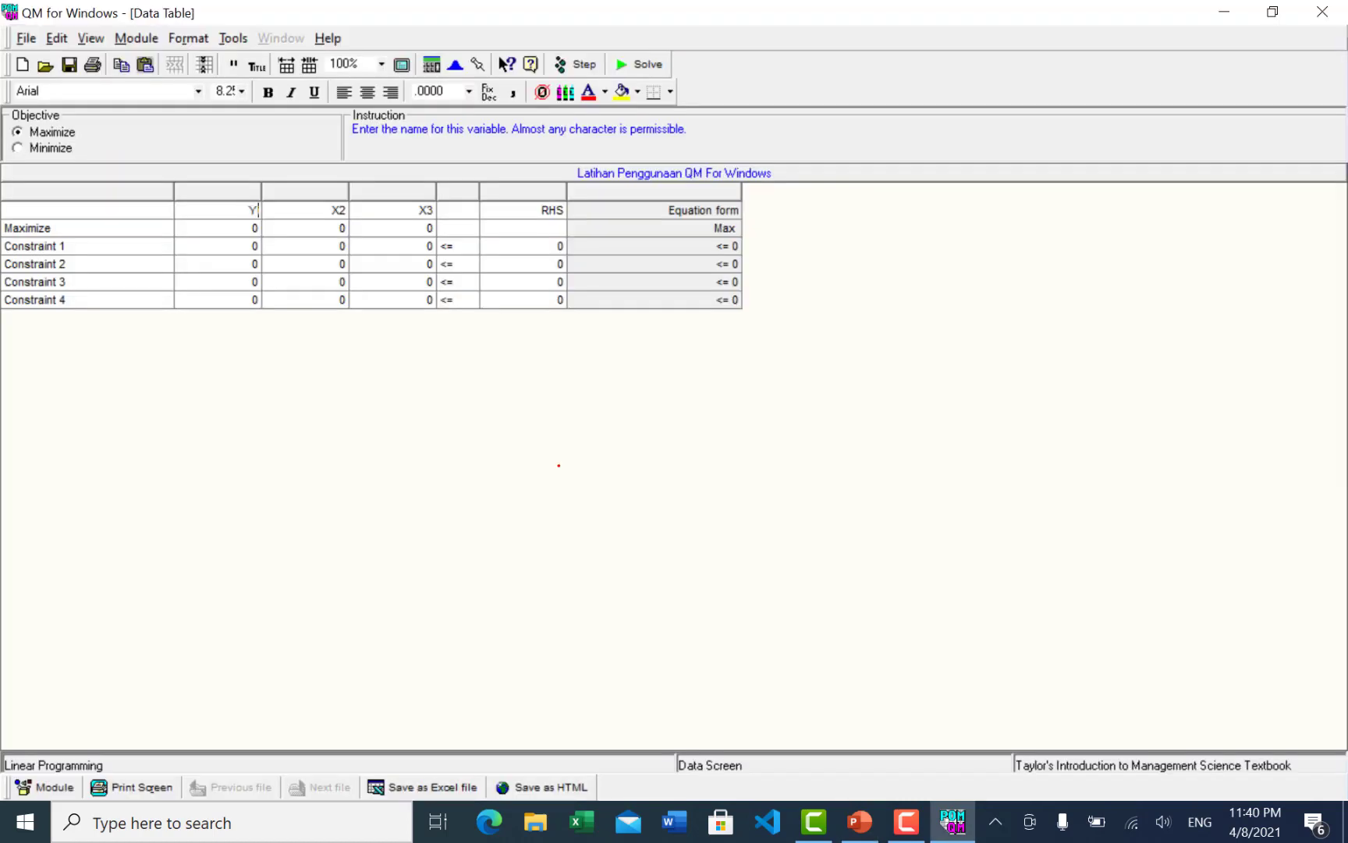
type("Yogurt")
key("Tab")
key("Tab")
Name the second and third variable columns Eskrim and S.Formula, following the product names on the PowerPoint slide.
key("alt+Tab")
key("alt+Tab")
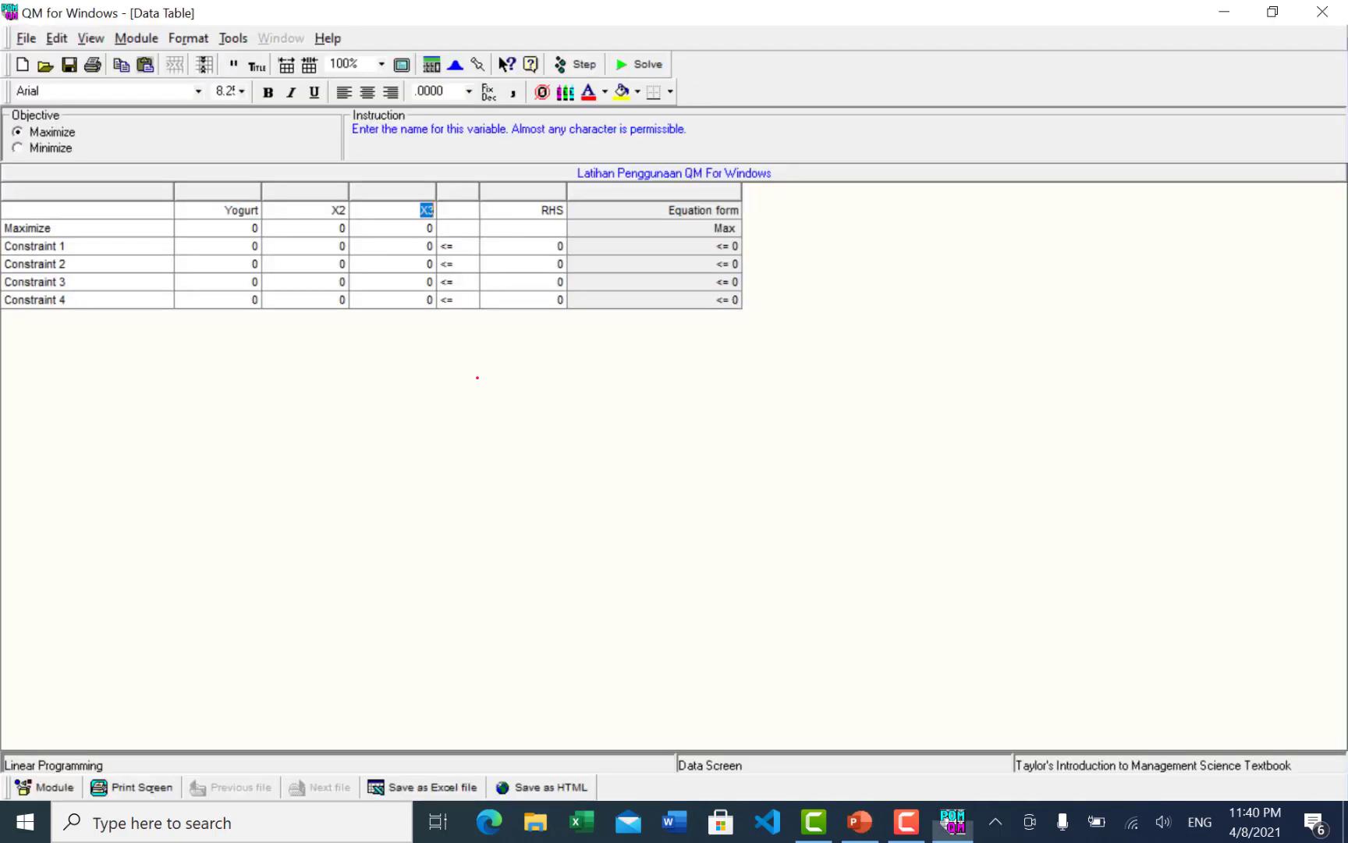
left_click(340, 211)
type("Eskrim")
key("Tab")
key("alt+Tab")
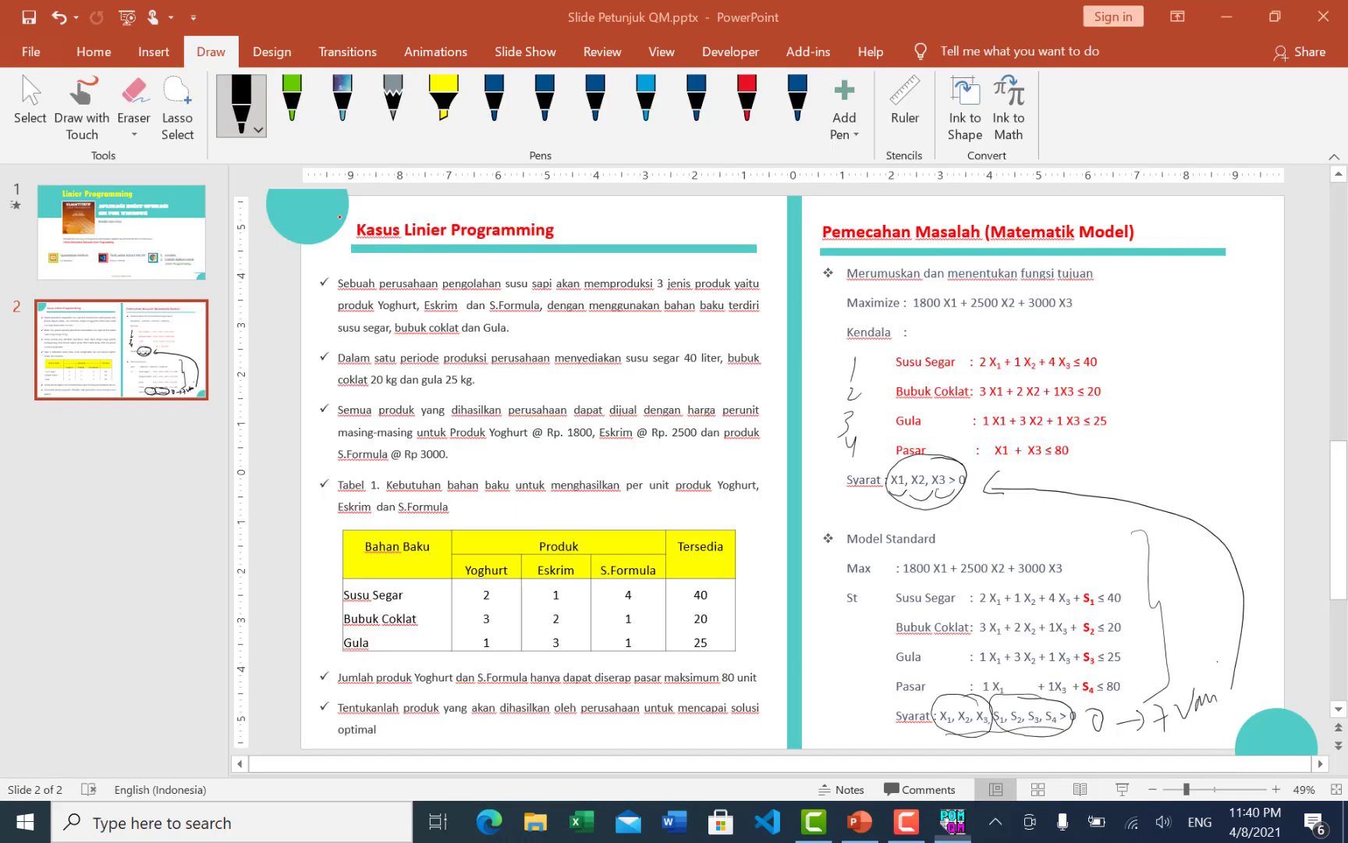
key("alt+Tab")
type("S.")
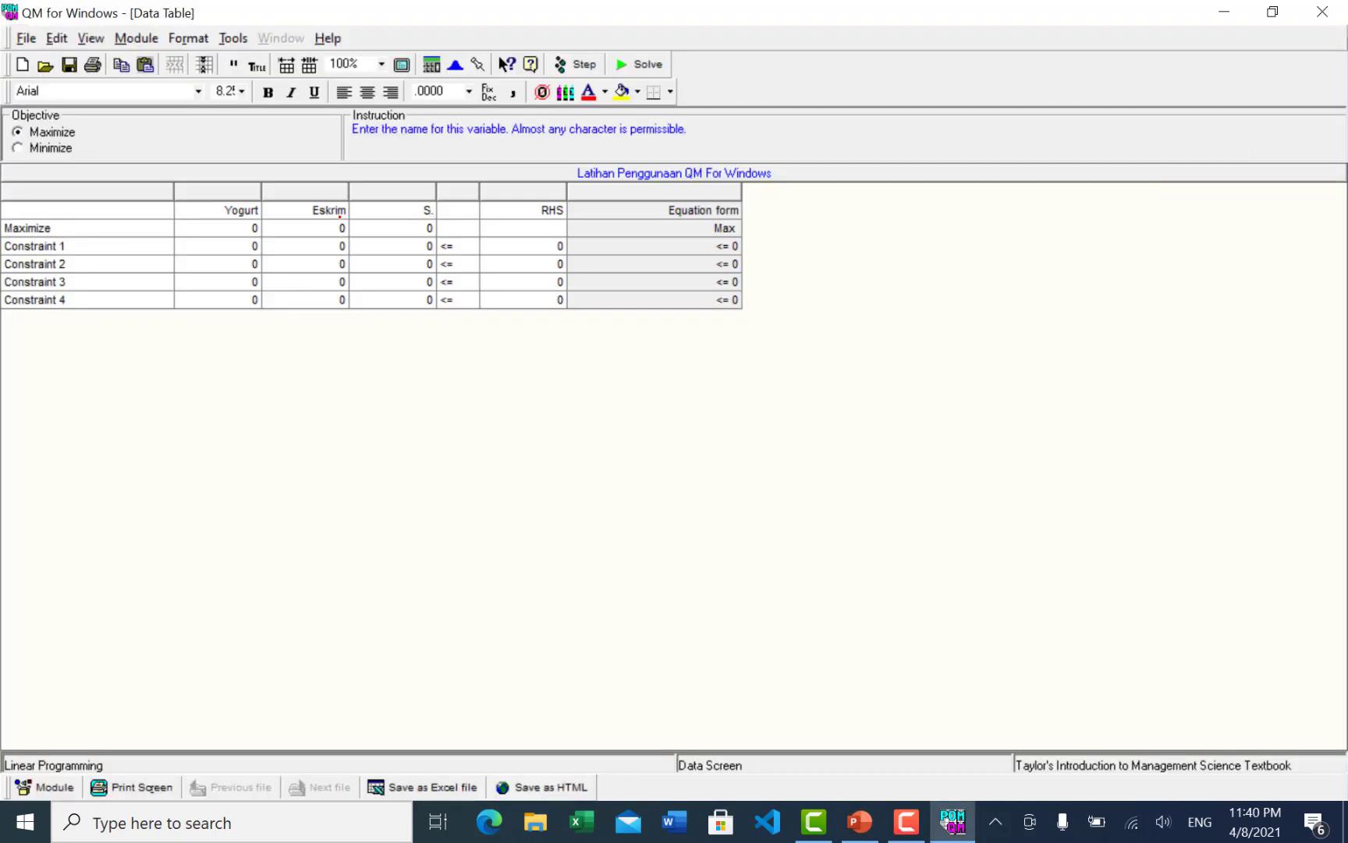
type("Formula")
key("Tab")
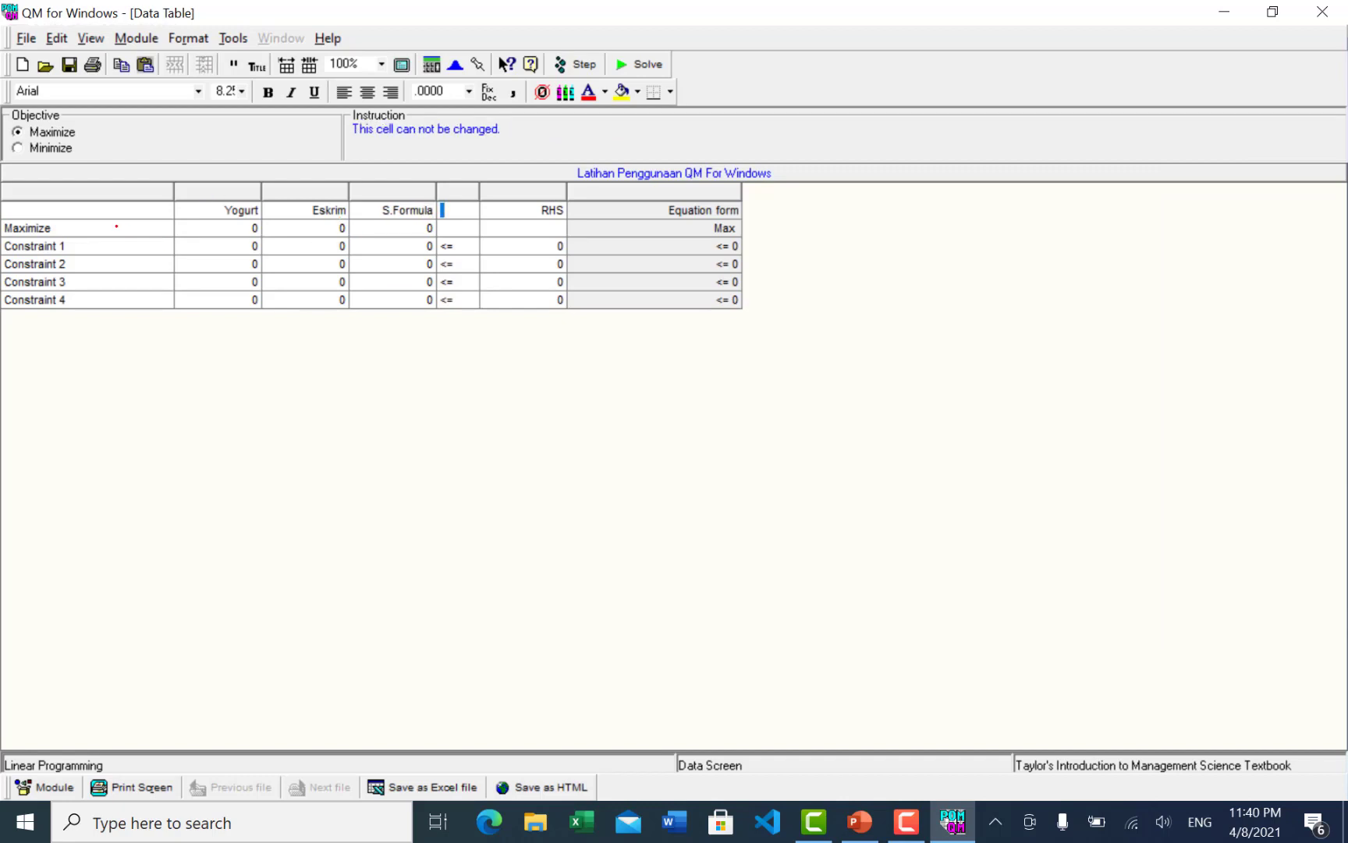
key("Tab")
Enter the Maximize row coefficients: 1800 for Yogurt, 2500 for Eskrim and 3000 for S.Formula.
left_click_drag(28, 230, 148, 233)
left_click(243, 229)
left_click_drag(243, 229, 259, 228)
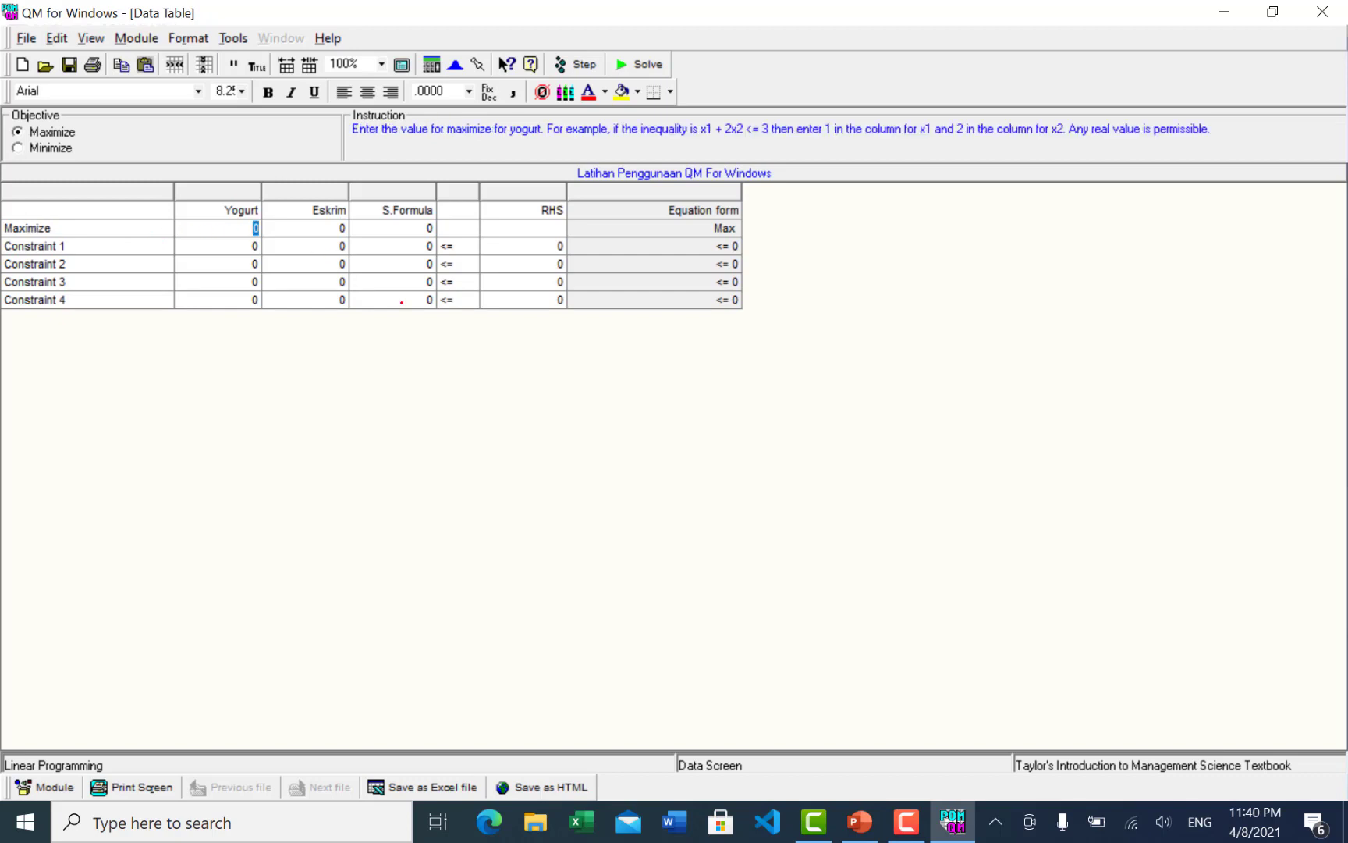
type("1800")
key("Tab")
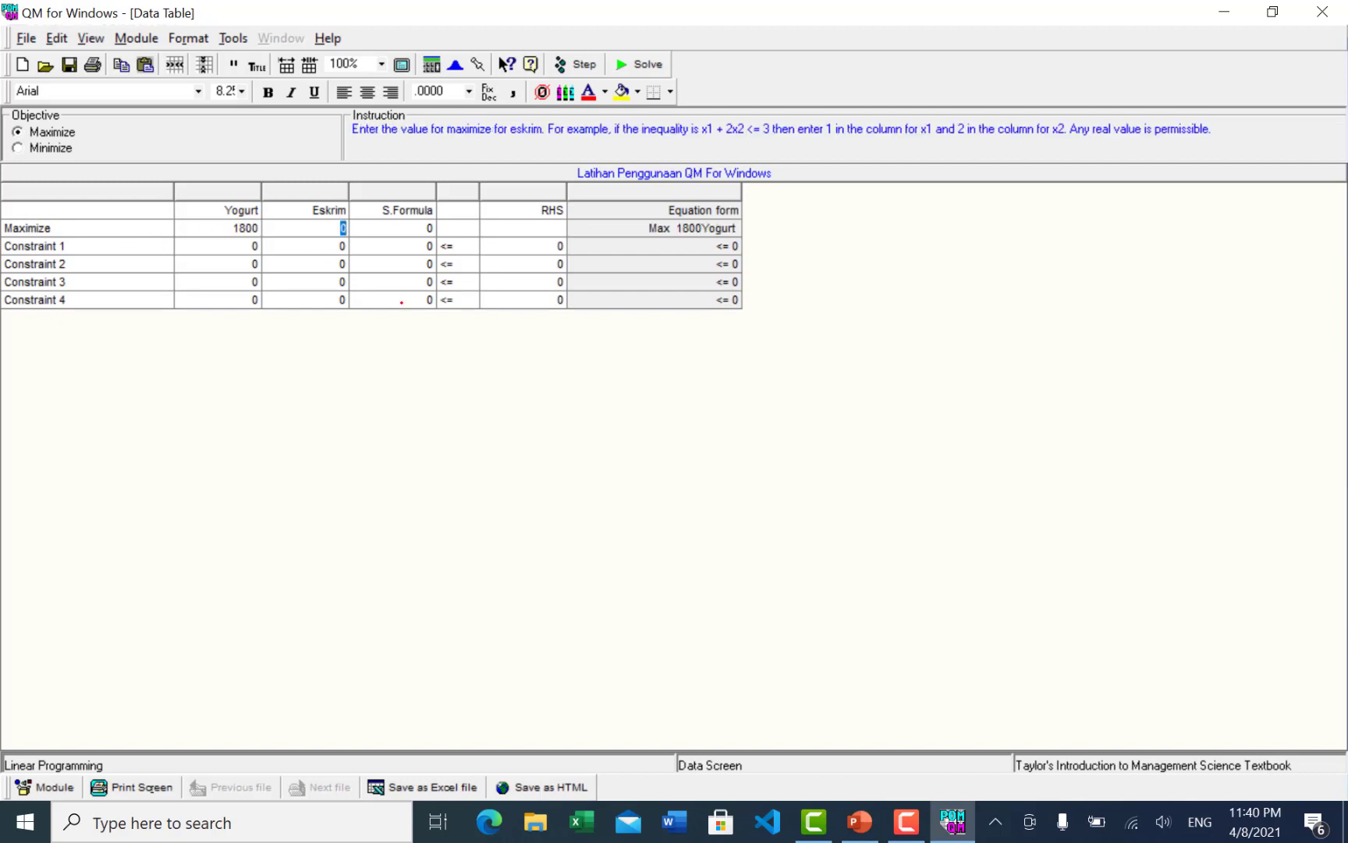
type("24000")
key("BackSpace")
key("BackSpace")
key("BackSpace")
key("BackSpace")
type("500")
key("Tab")
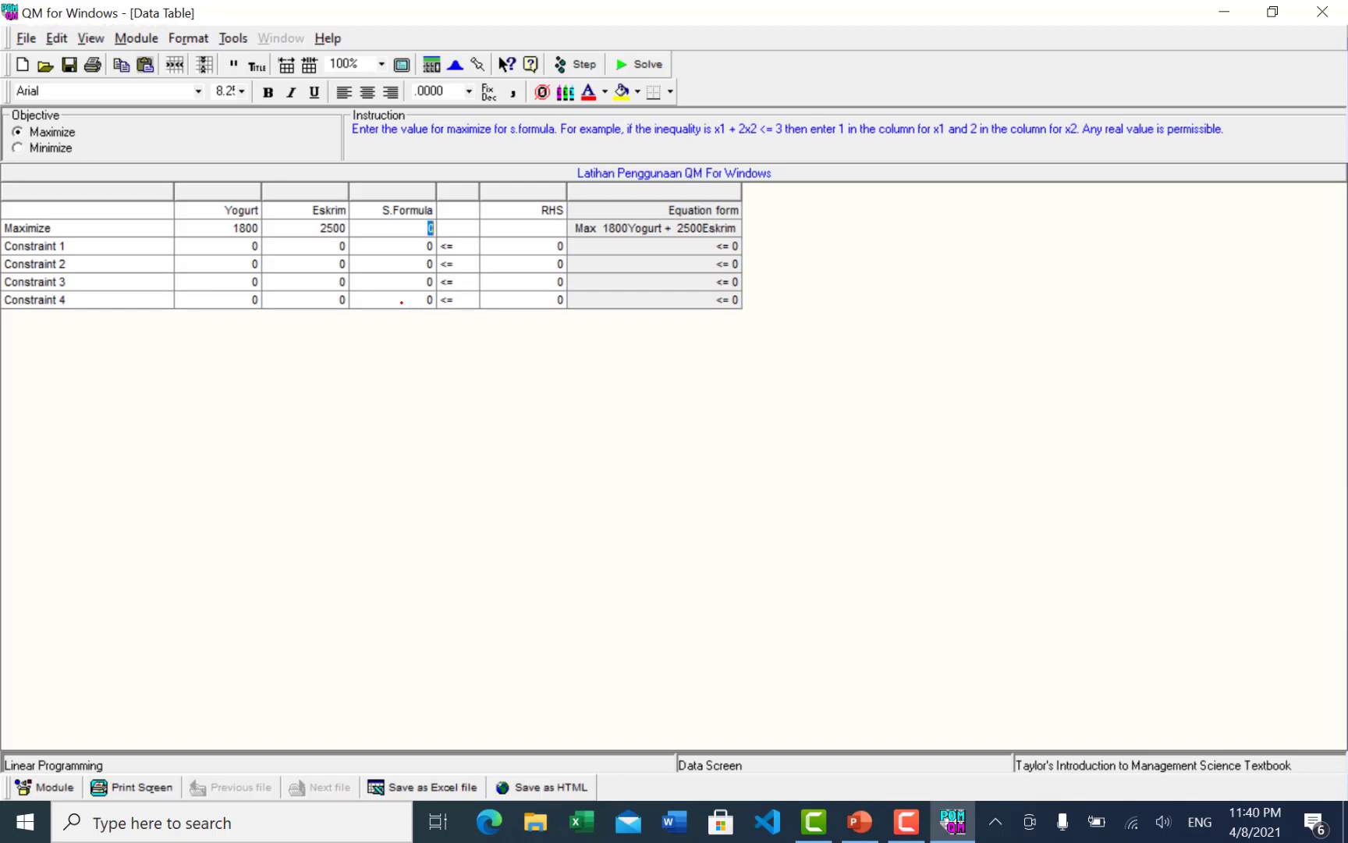
type("3000")
Rename Constraint 1 as Susu Segar, checking the raw material name on the PowerPoint slide.
left_click_drag(122, 249, 3, 248)
key("alt+Tab")
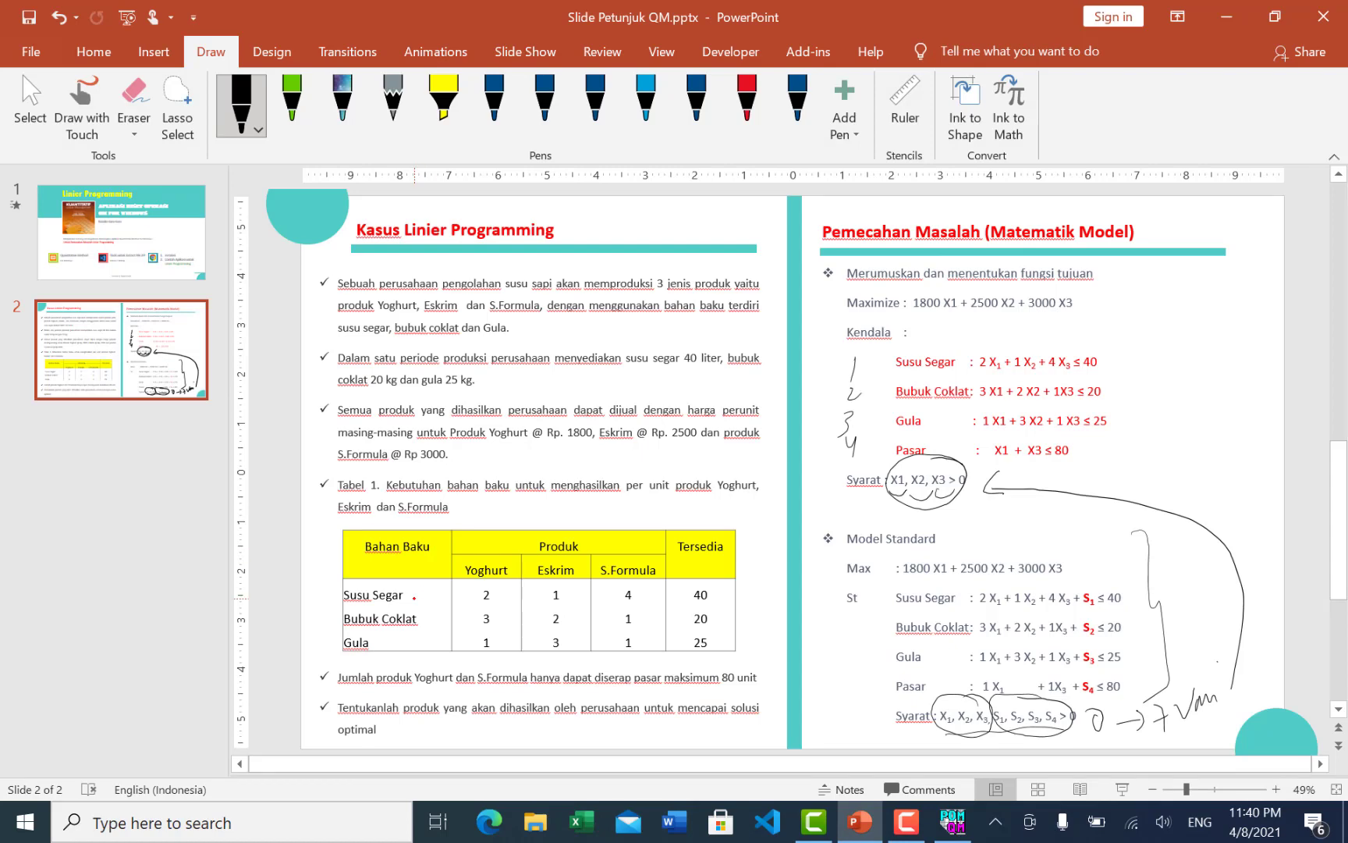
key("alt+Tab")
type("Susu")
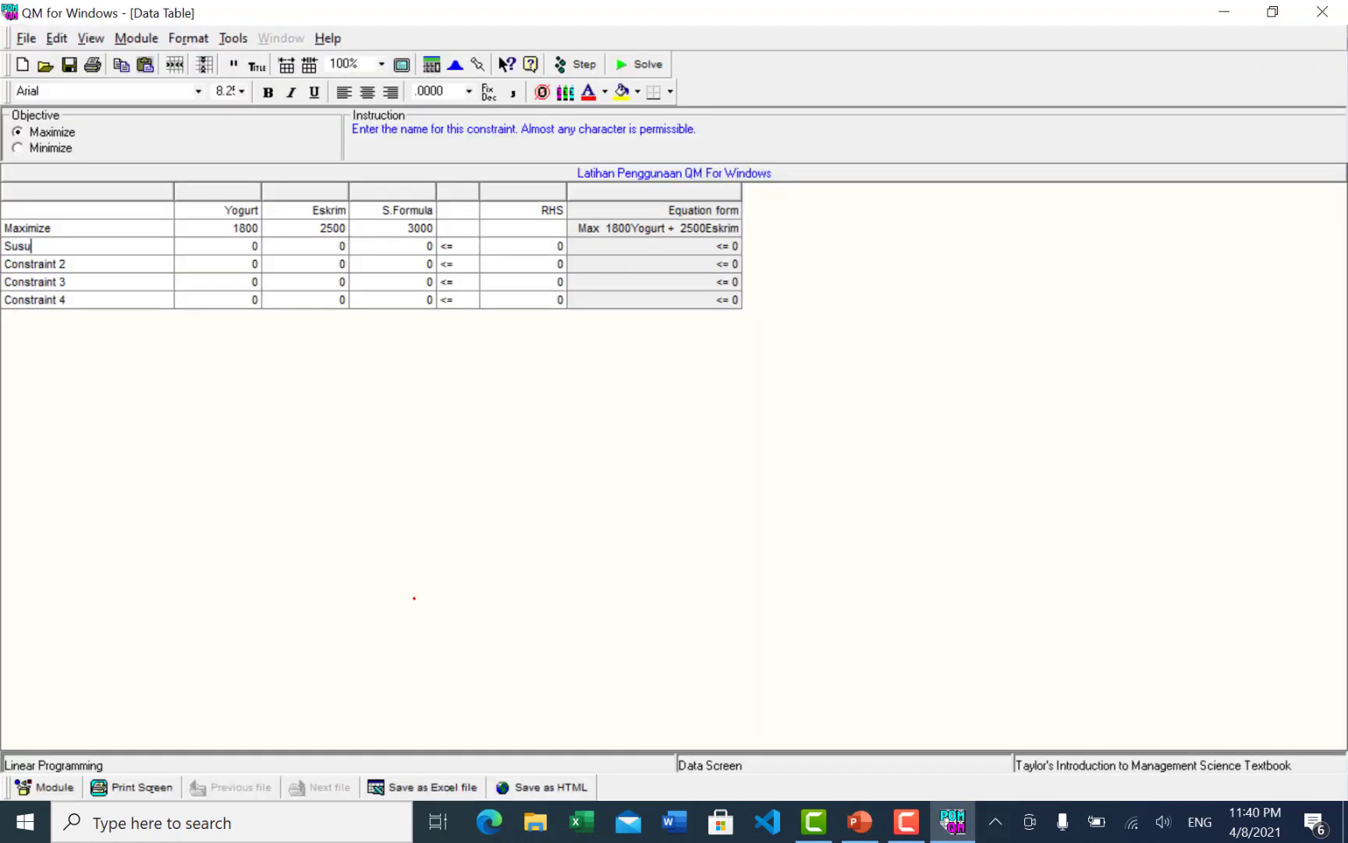
type(" Segar")
key("Tab")
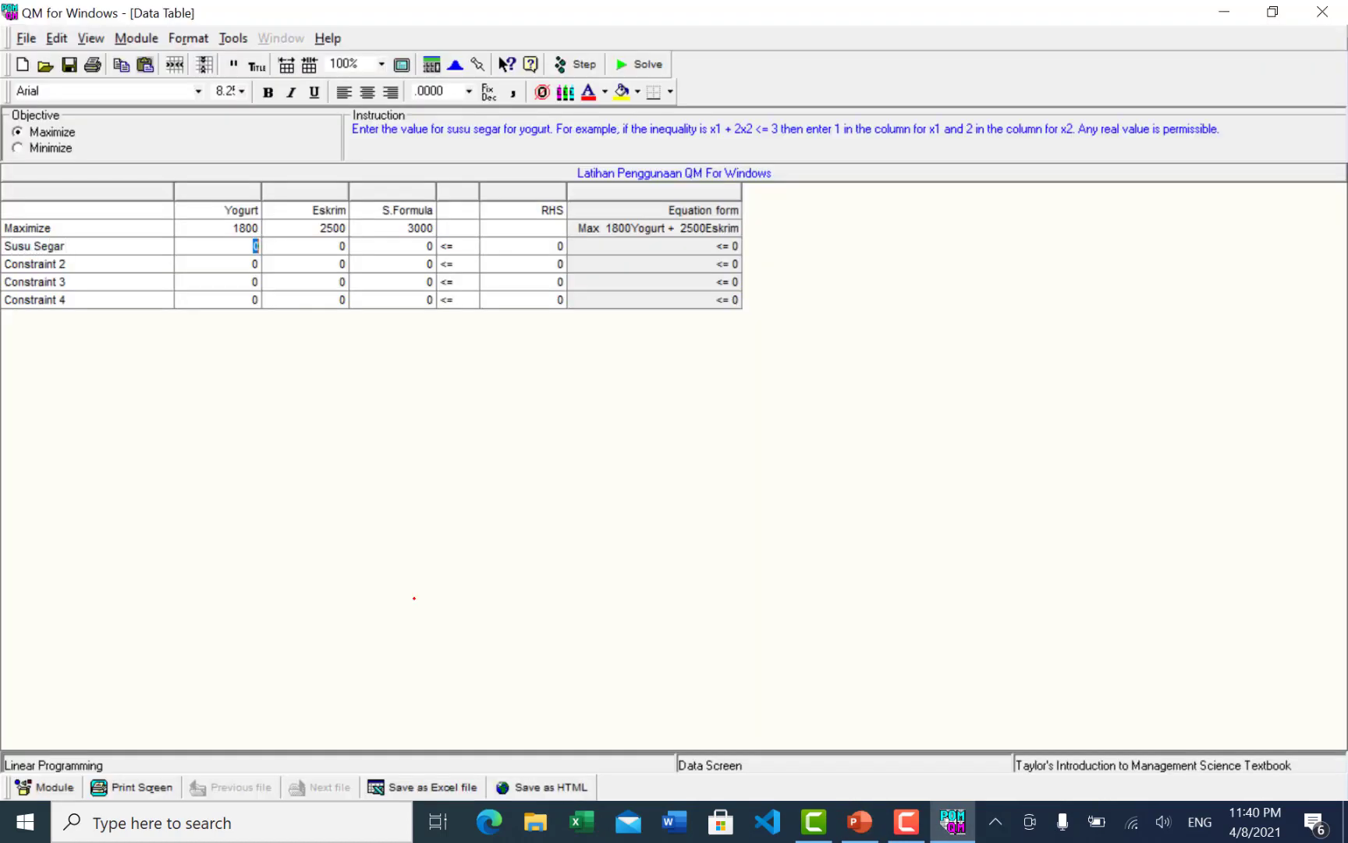
Circle the Susu Segar coefficients on the PowerPoint slide and enter 2, 1 and 4 in that row in QM for Windows.
key("alt+Tab")
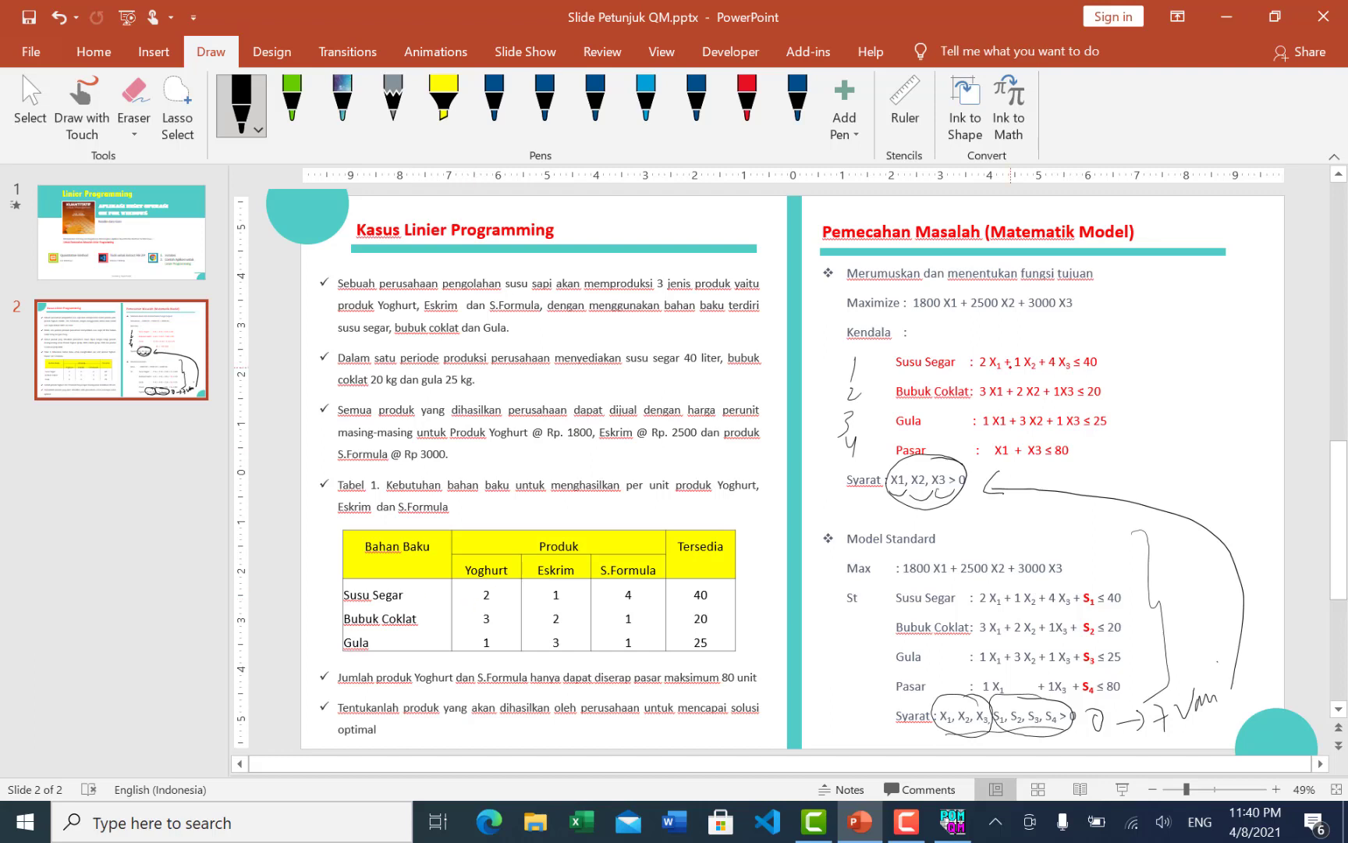
mouse_move(983, 338)
left_mouse_down()
mouse_move(1007, 371)
mouse_move(1053, 342)
left_mouse_up()
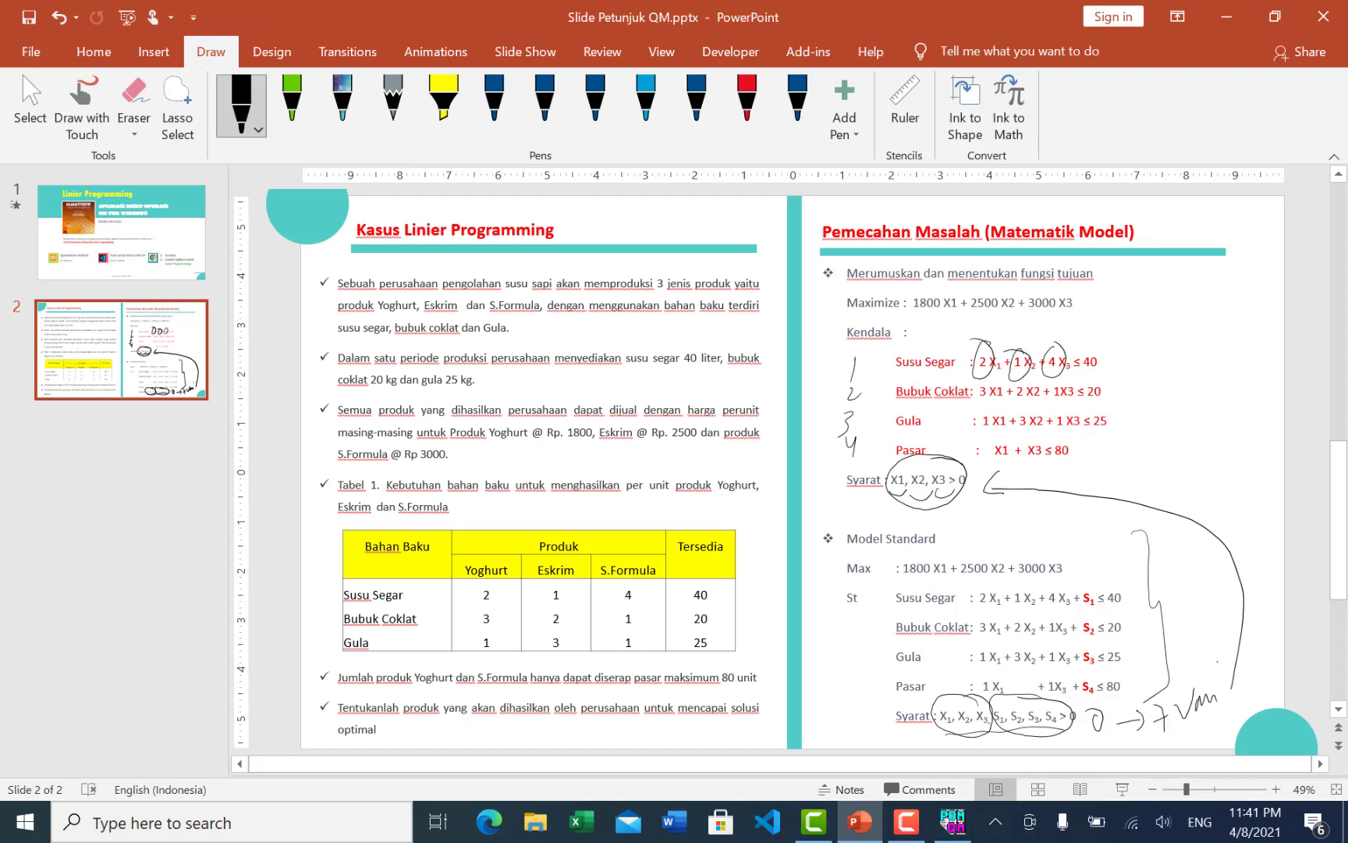
key("alt+Tab")
type("2")
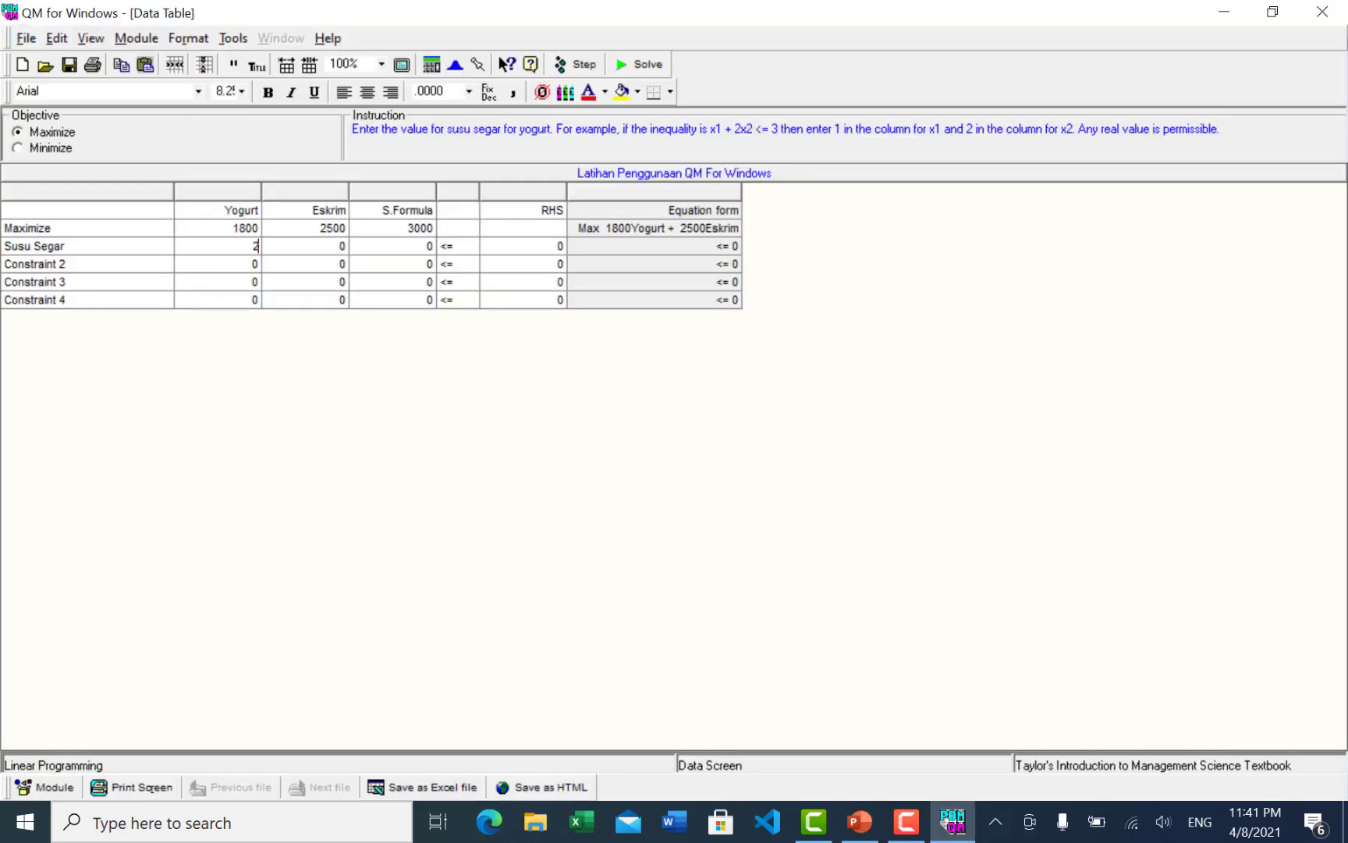
key("Tab")
type("1")
key("Tab")
type("4")
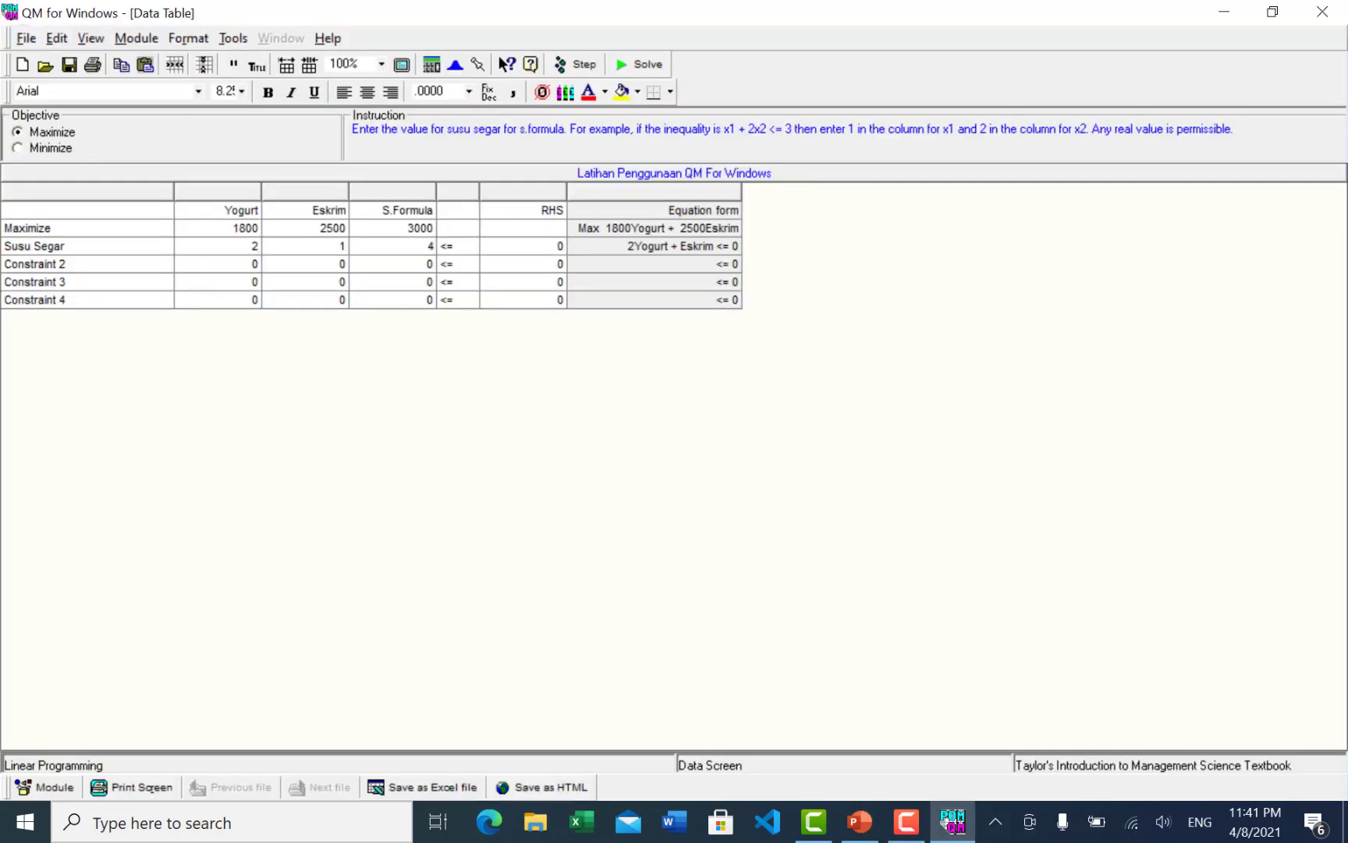
key("Tab")
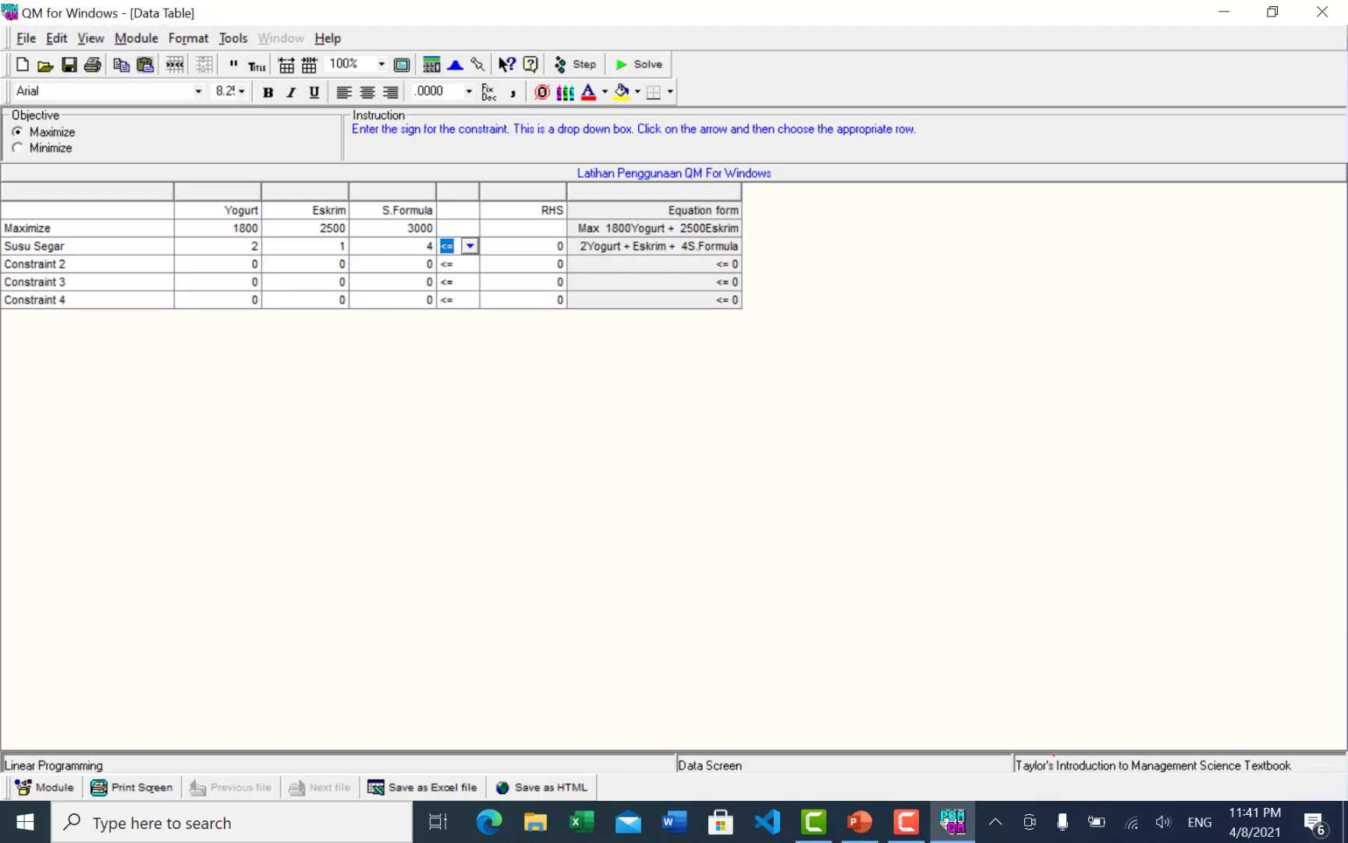
Choose the <= sign for the Susu Segar constraint and enter 40 as its right-hand side value.
key("alt+Down")
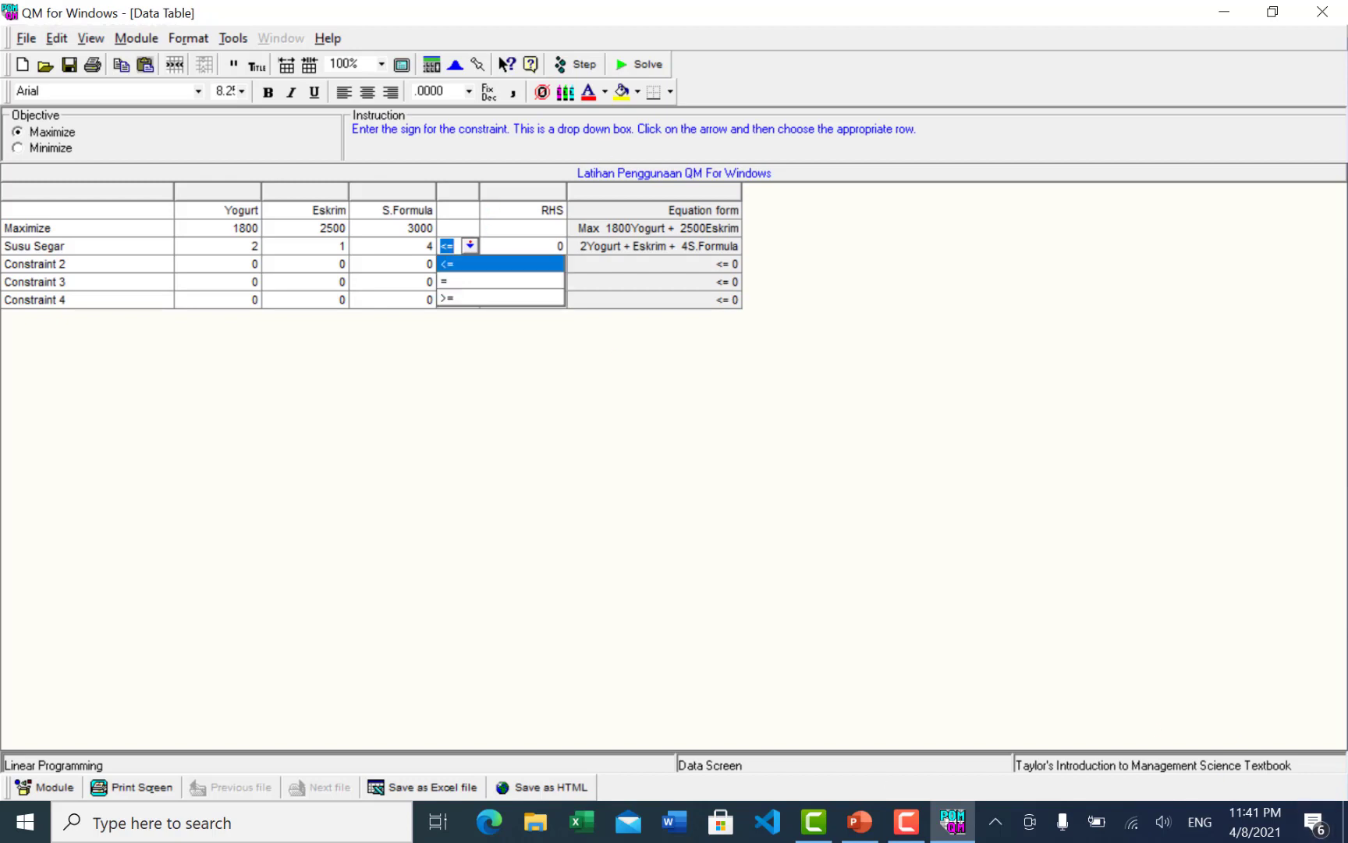
left_click(459, 266)
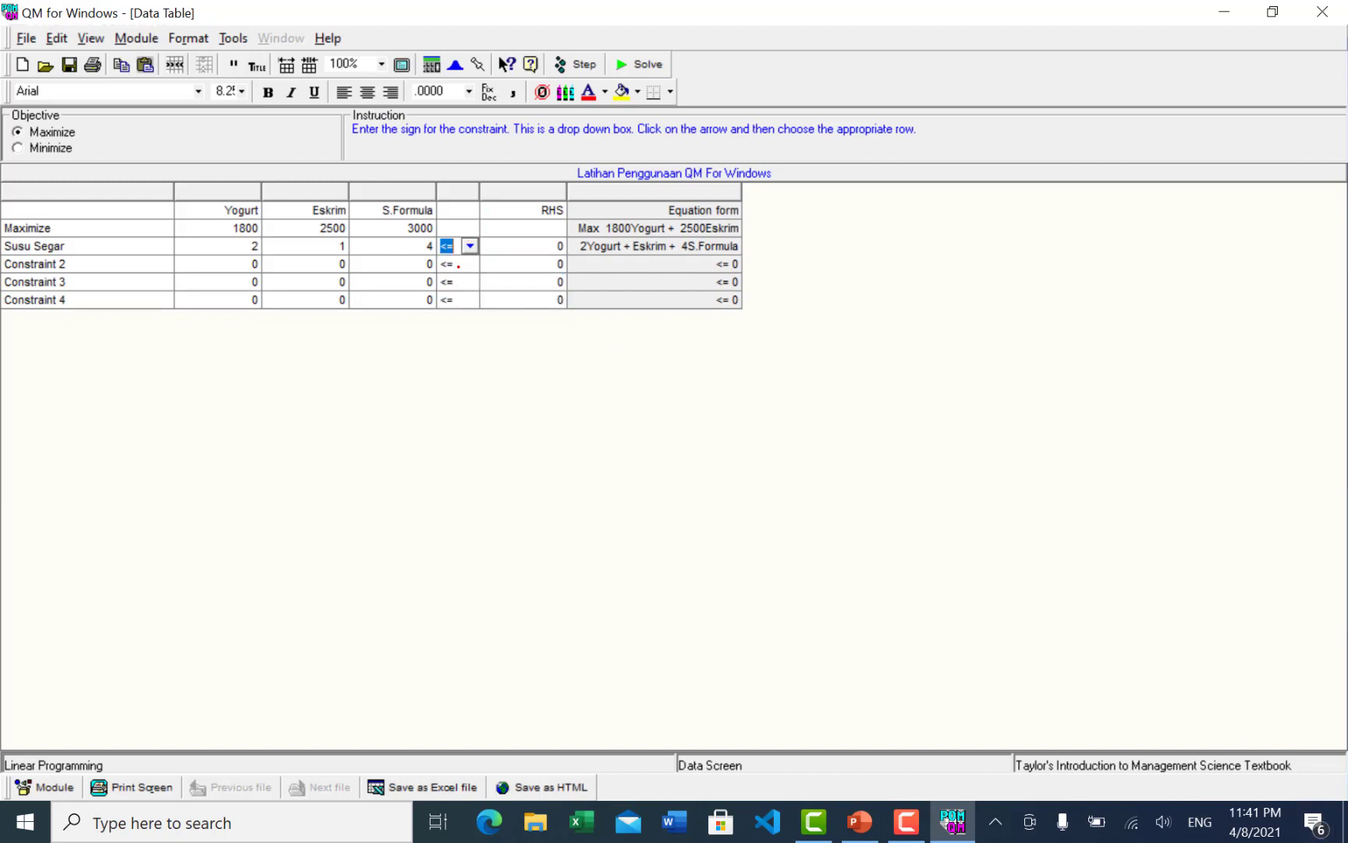
left_click(541, 248)
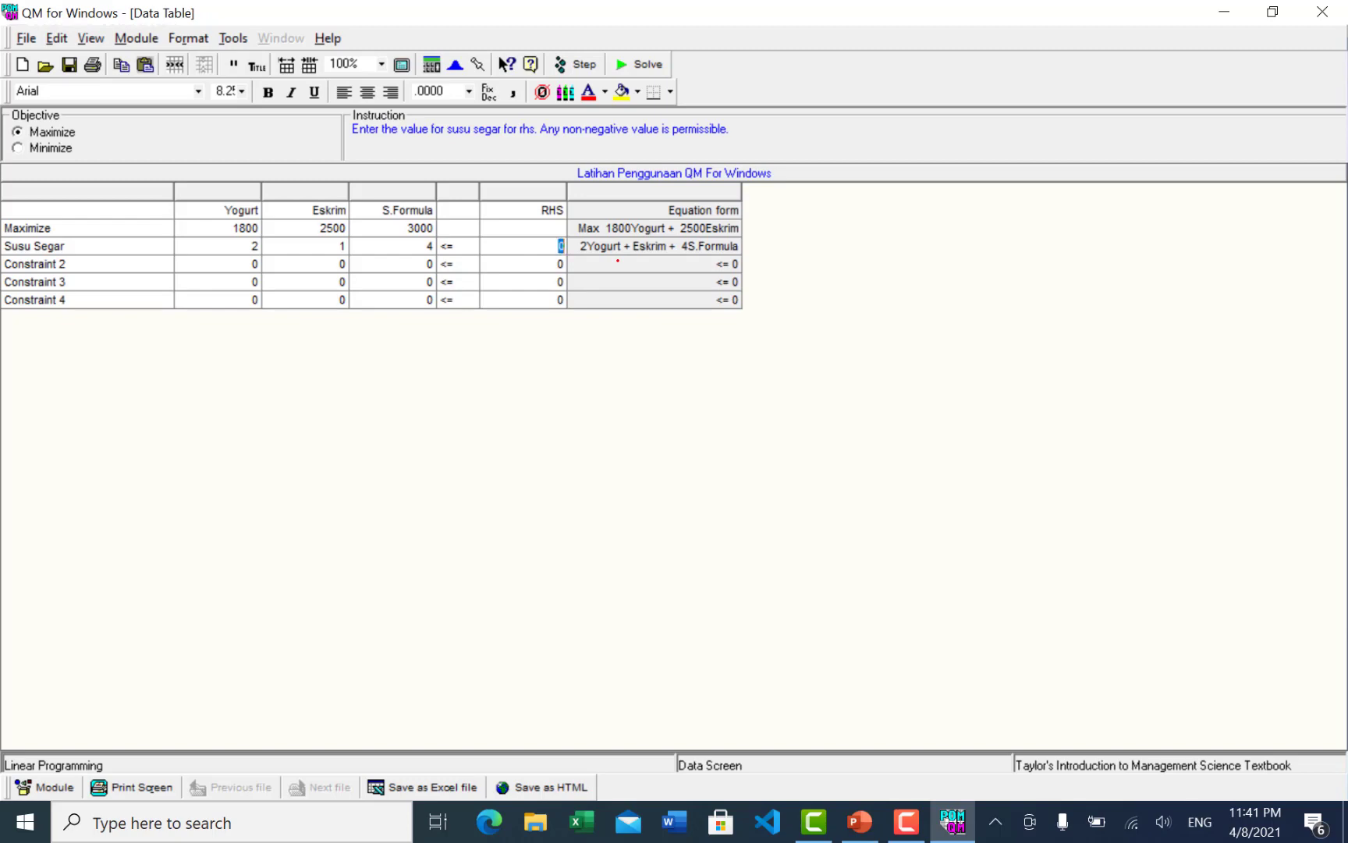
key("alt+Tab")
key("alt+Tab")
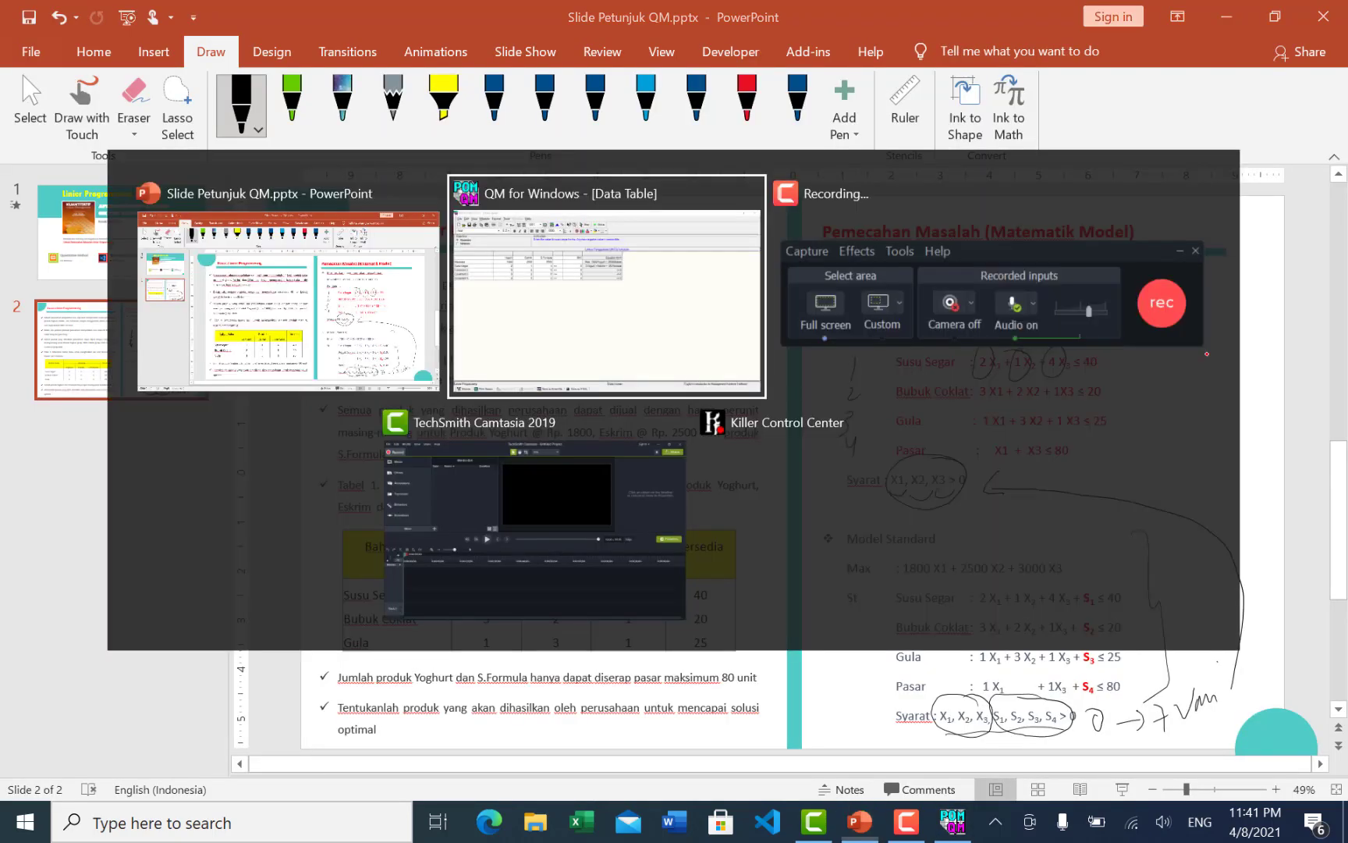
Rename Constraint 2 as Bubuk Coklat in QM for Windows, checking the raw material name on the PowerPoint slide.
key("alt+Tab")
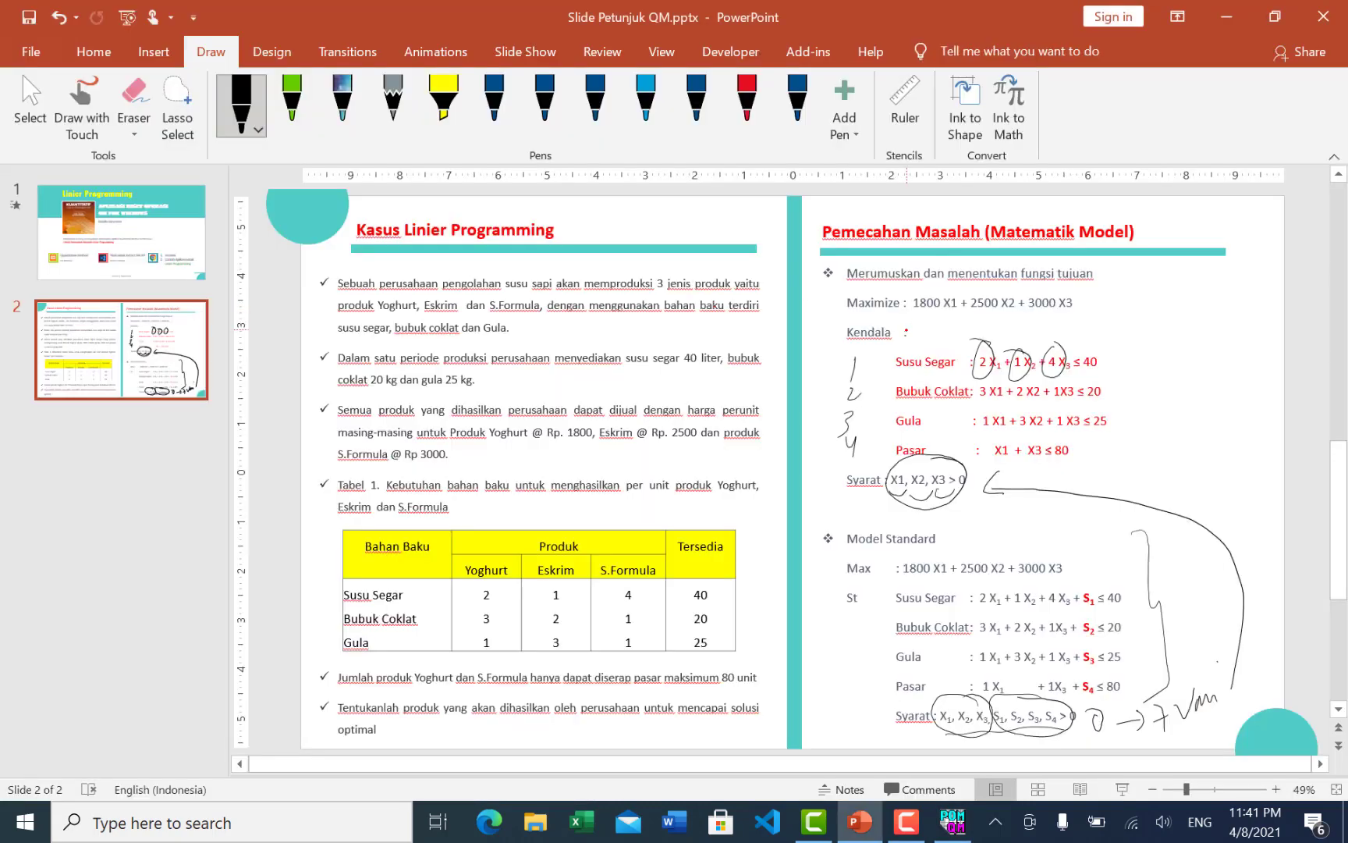
key("alt+Tab")
type("Bubu")
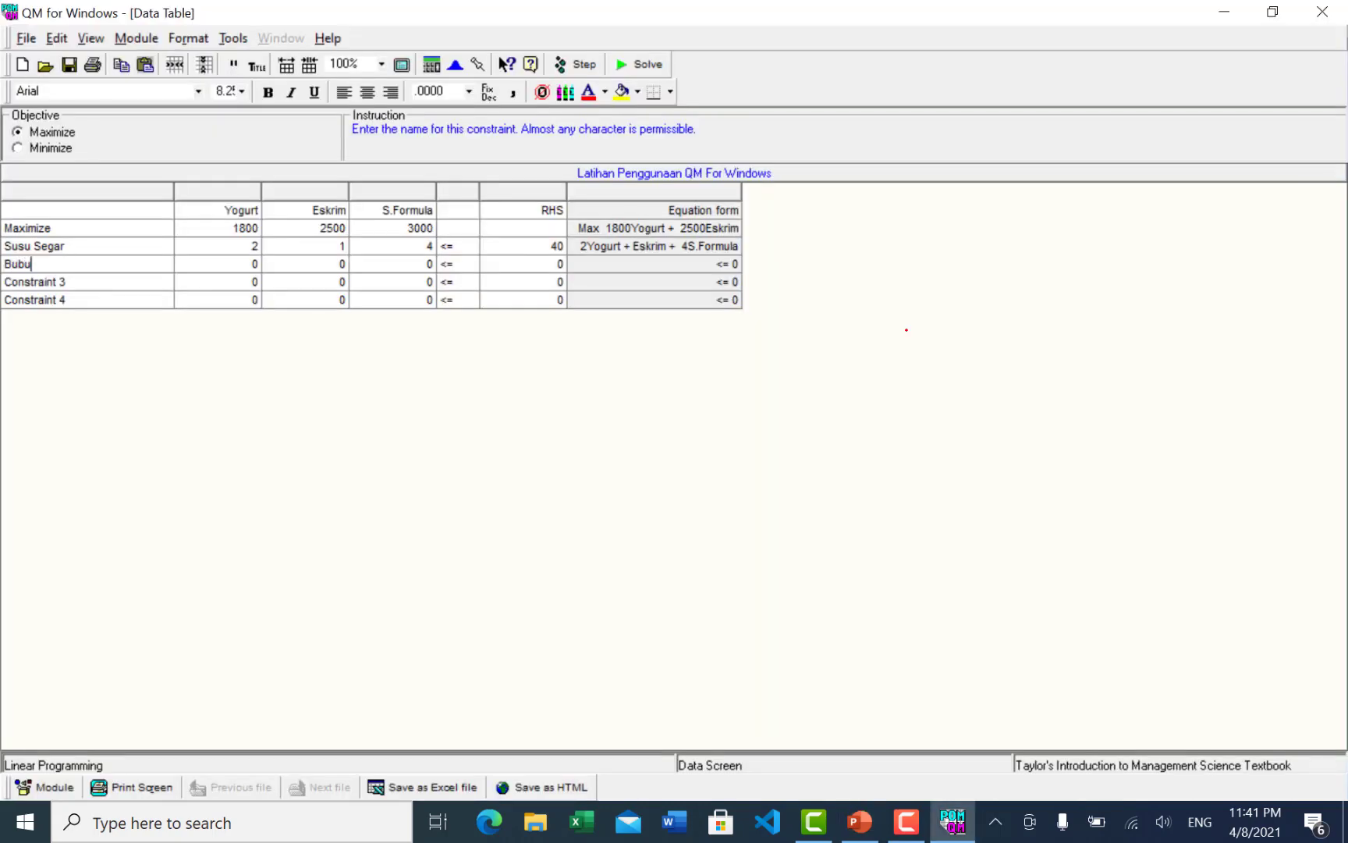
type("k Coklat")
key("Return")
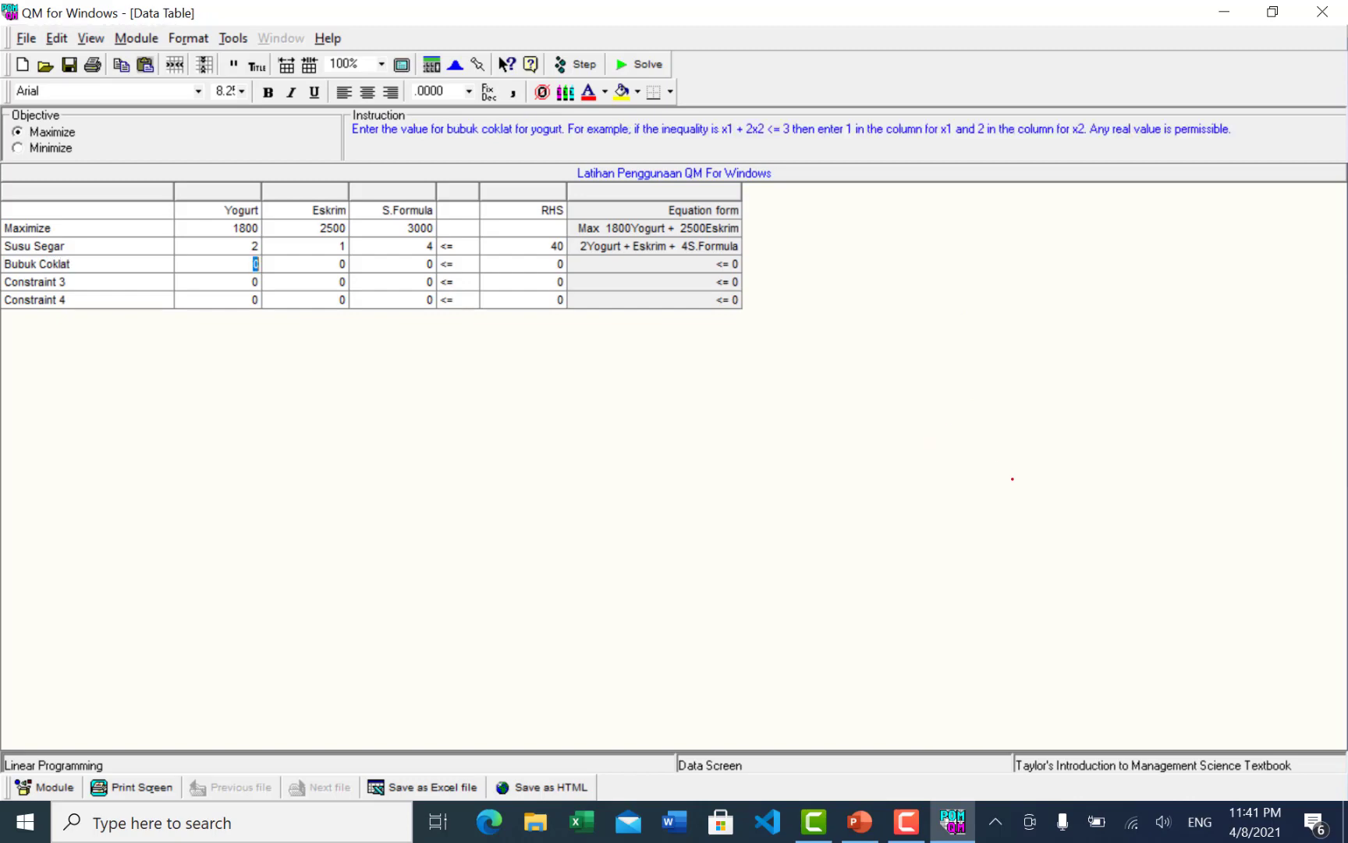
Switch to the PowerPoint slide and circle the Bubuk Coklat coefficients 3, 2 and 1 and the limit 20.
key("alt+Tab")
left_click(986, 394)
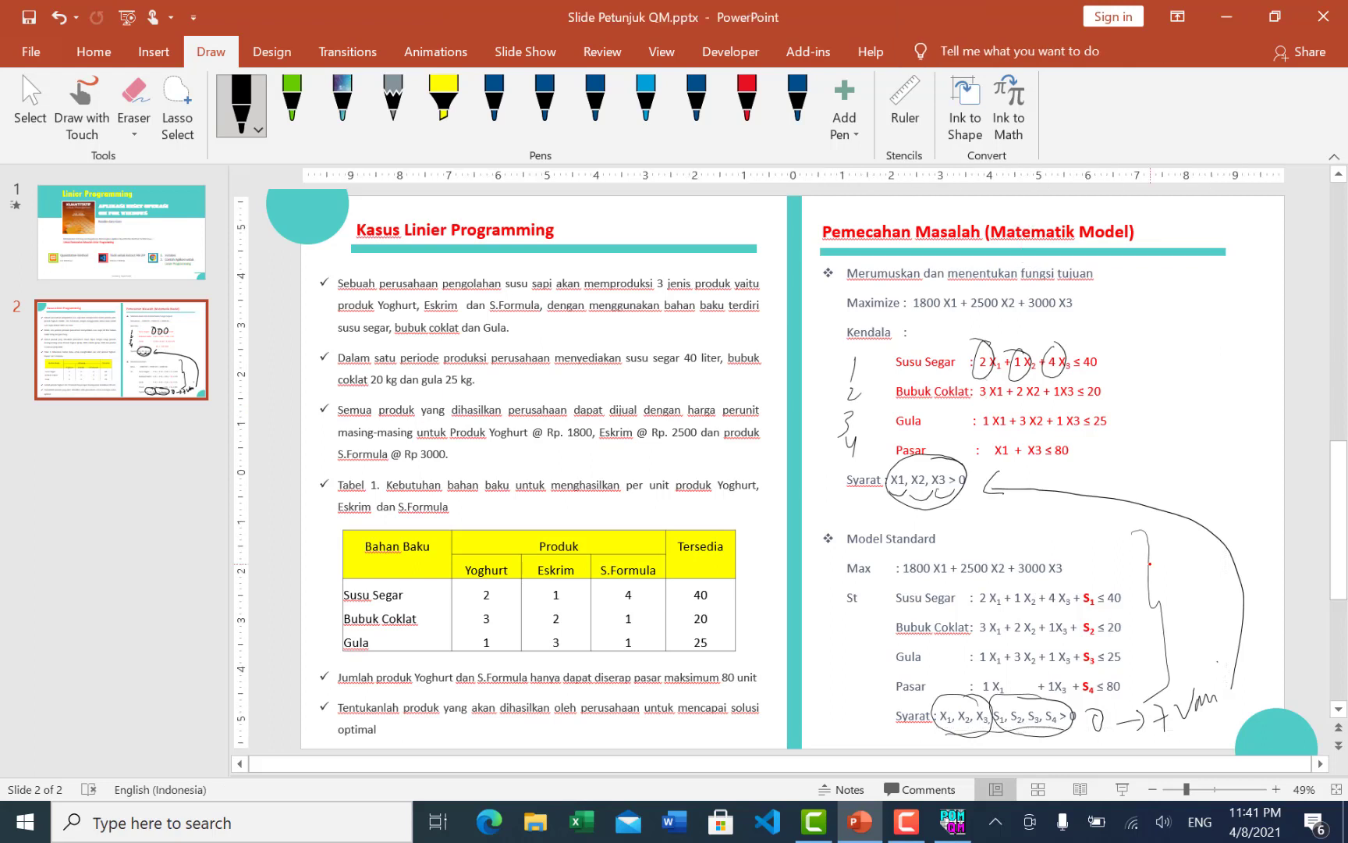
left_click_drag(983, 373, 976, 378)
mouse_move(1046, 375)
left_mouse_down()
mouse_move(1064, 394)
mouse_move(1101, 392)
mouse_move(1080, 376)
left_mouse_up()
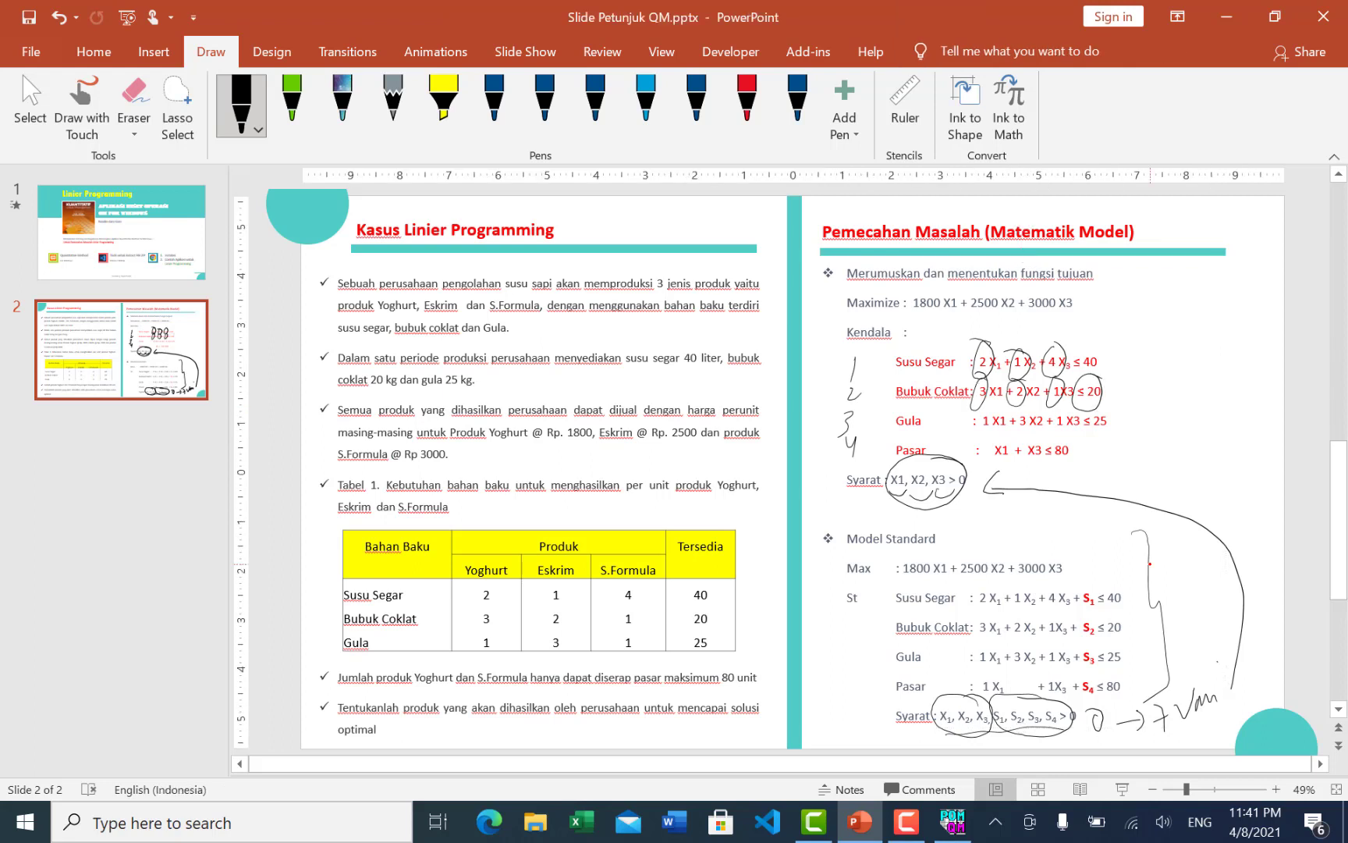
In QM for Windows, enter 3, 2 and 1 in the Bubuk Coklat row with 20 as its right-hand side.
key("alt+Tab")
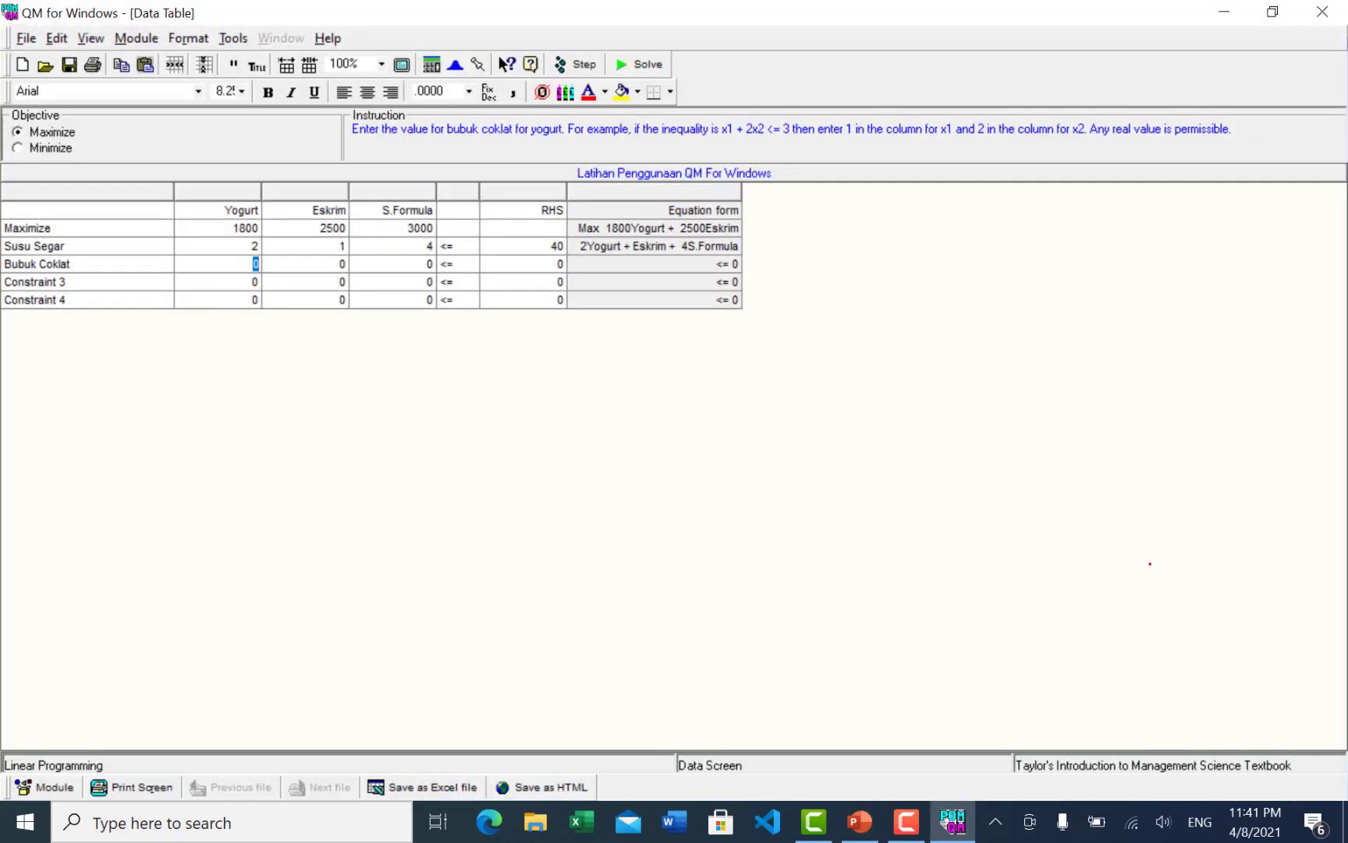
type("3")
key("Tab")
type("2")
key("Tab")
type("1")
key("Tab")
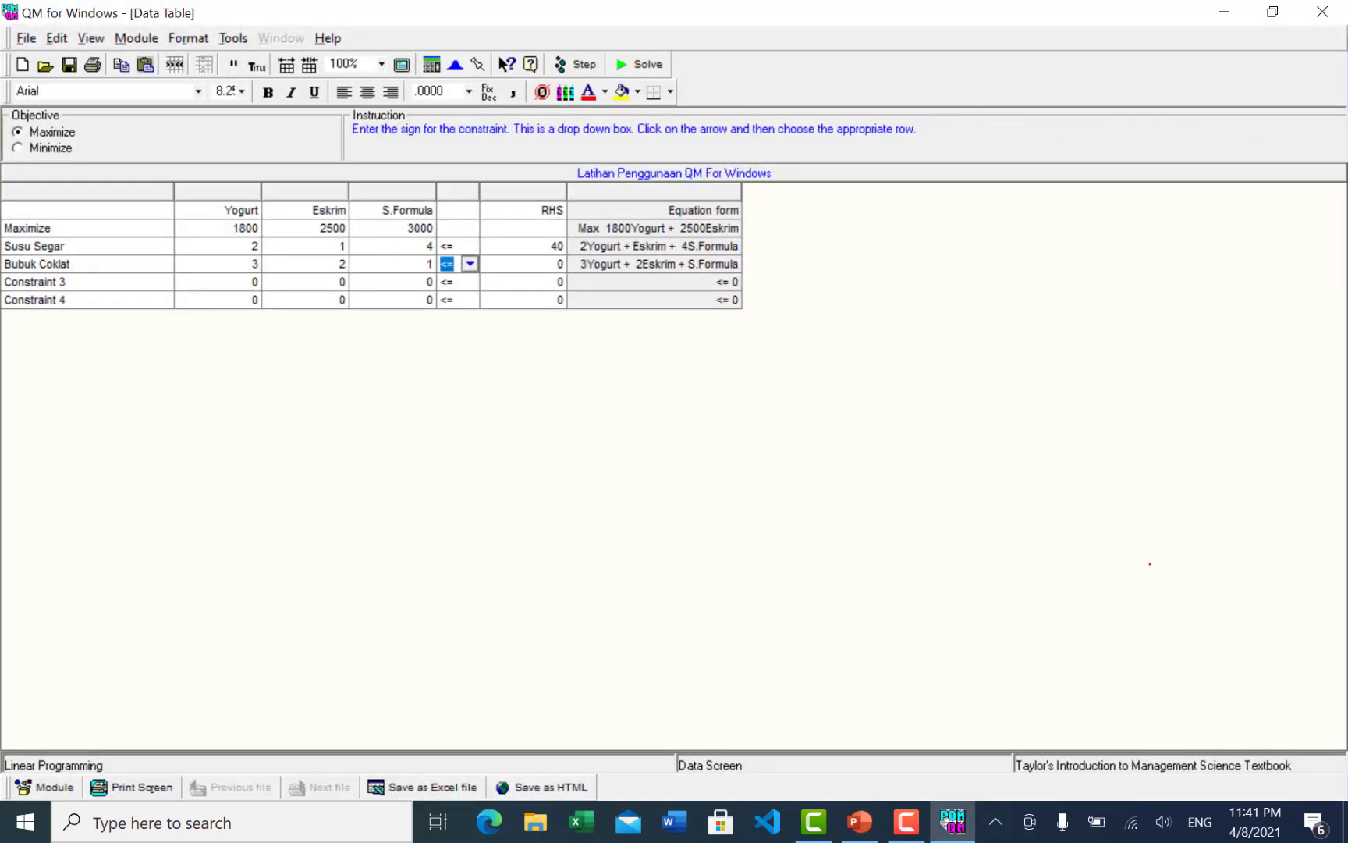
key("Tab")
type("20")
key("Tab")
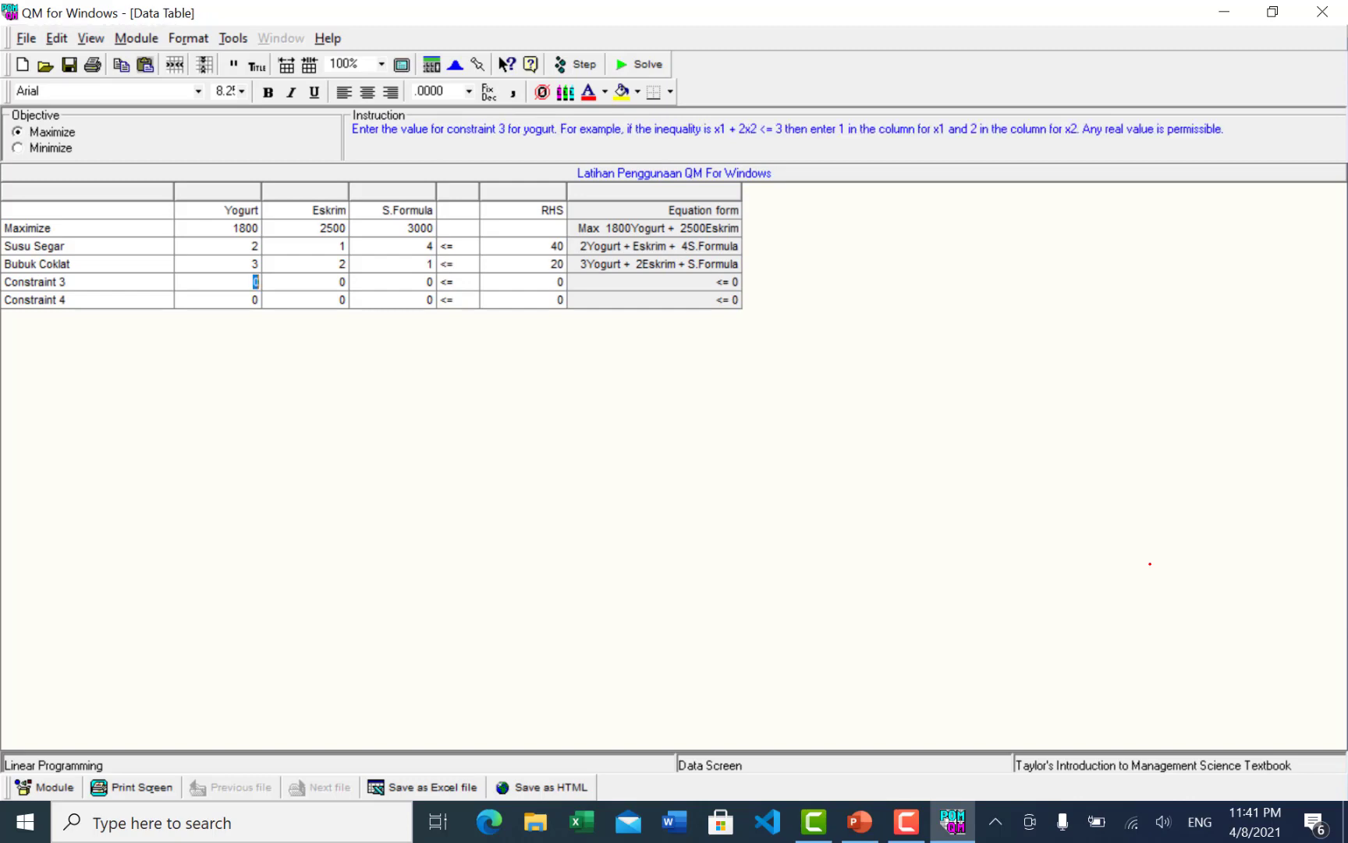
Rename Constraint 3 as Gula, checking the third constraint's name on the PowerPoint slide.
key("shift+Tab")
key("alt+Tab")
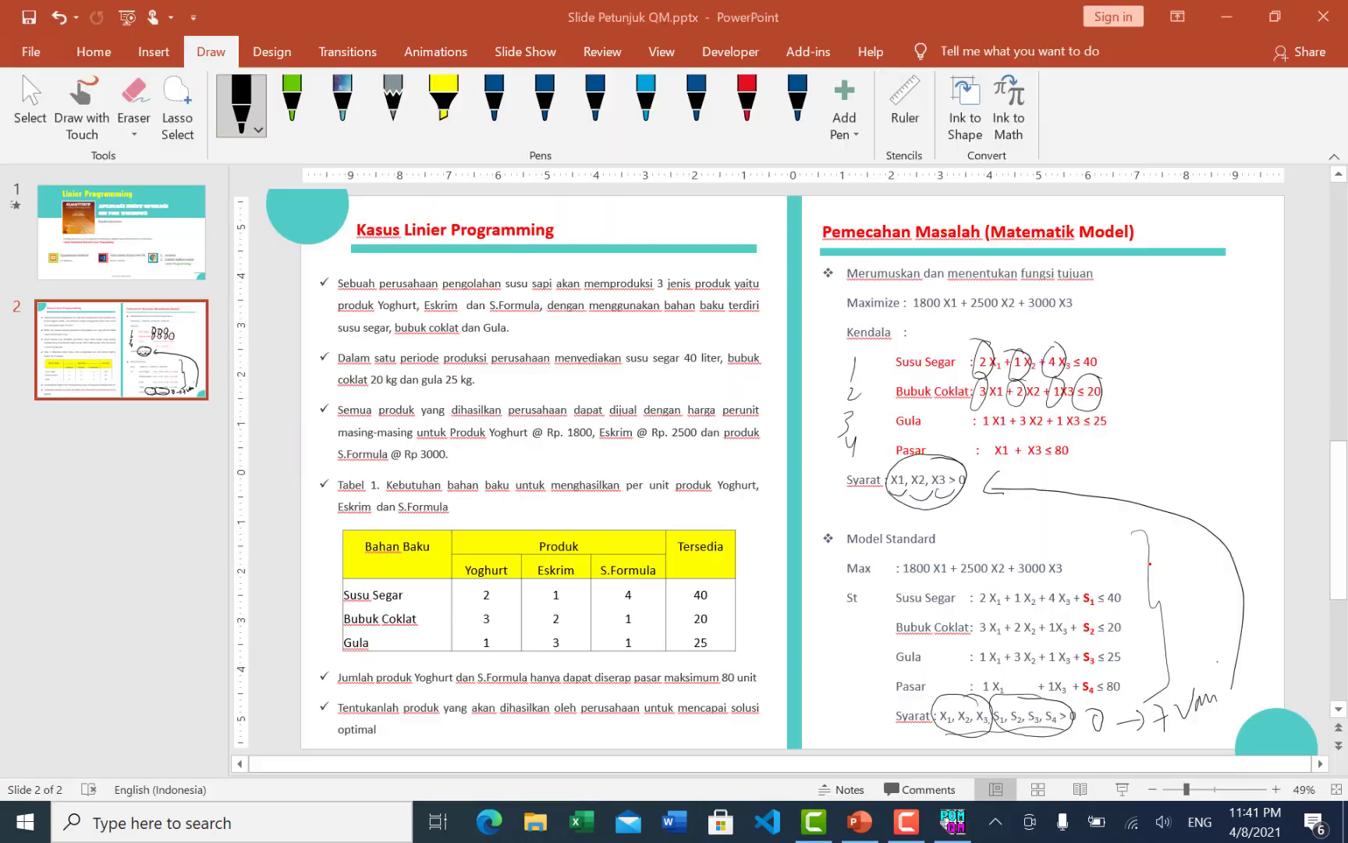
key("alt+Tab")
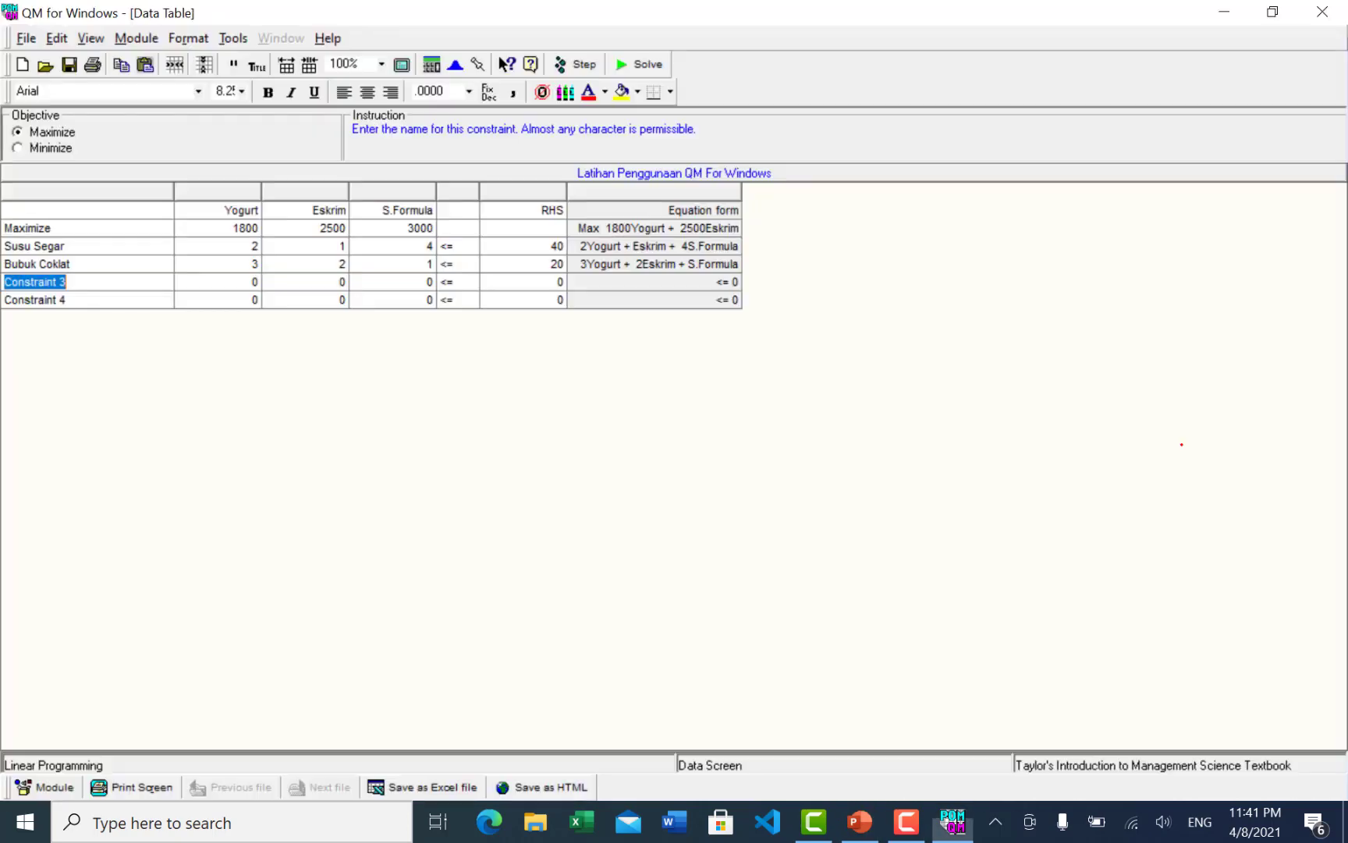
type("Gula")
key("Tab")
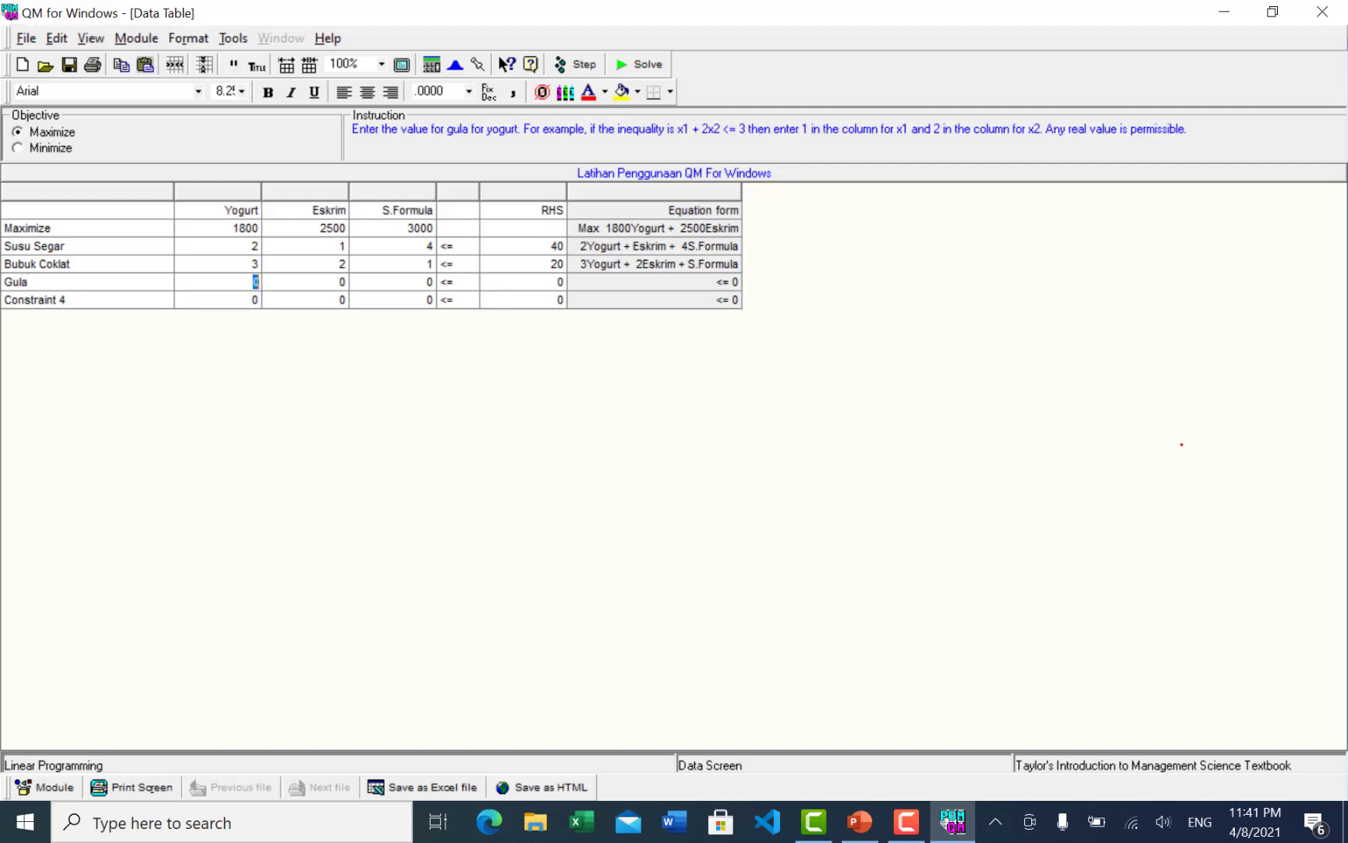
Circle the Gula values on the PowerPoint slide and enter 1, 3, 1 and right-hand side 25 in that row in QM for Windows.
key("alt+Tab")
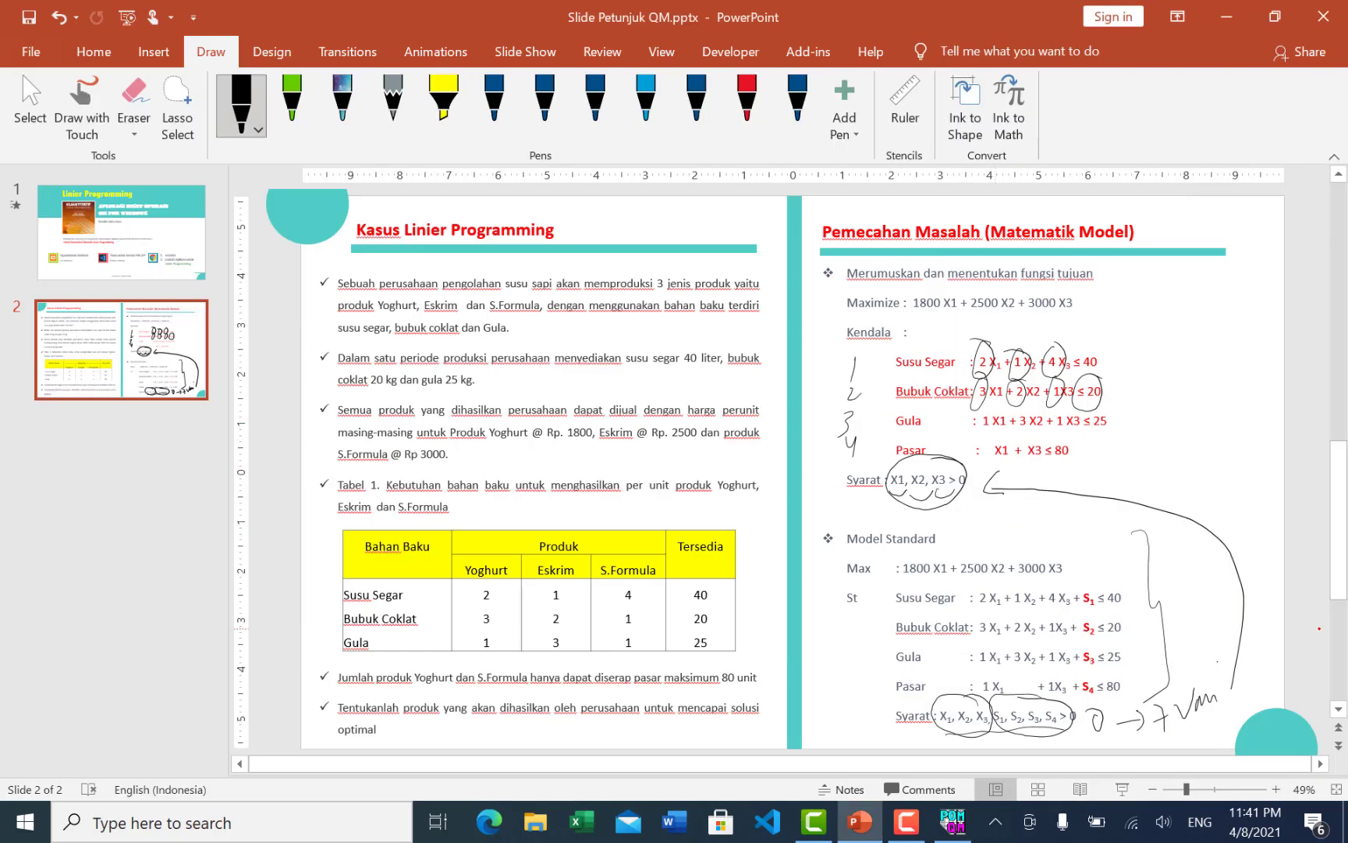
mouse_move(987, 401)
left_mouse_down()
mouse_move(973, 431)
mouse_move(989, 403)
mouse_move(1069, 412)
mouse_move(1084, 434)
mouse_move(1111, 405)
left_mouse_up()
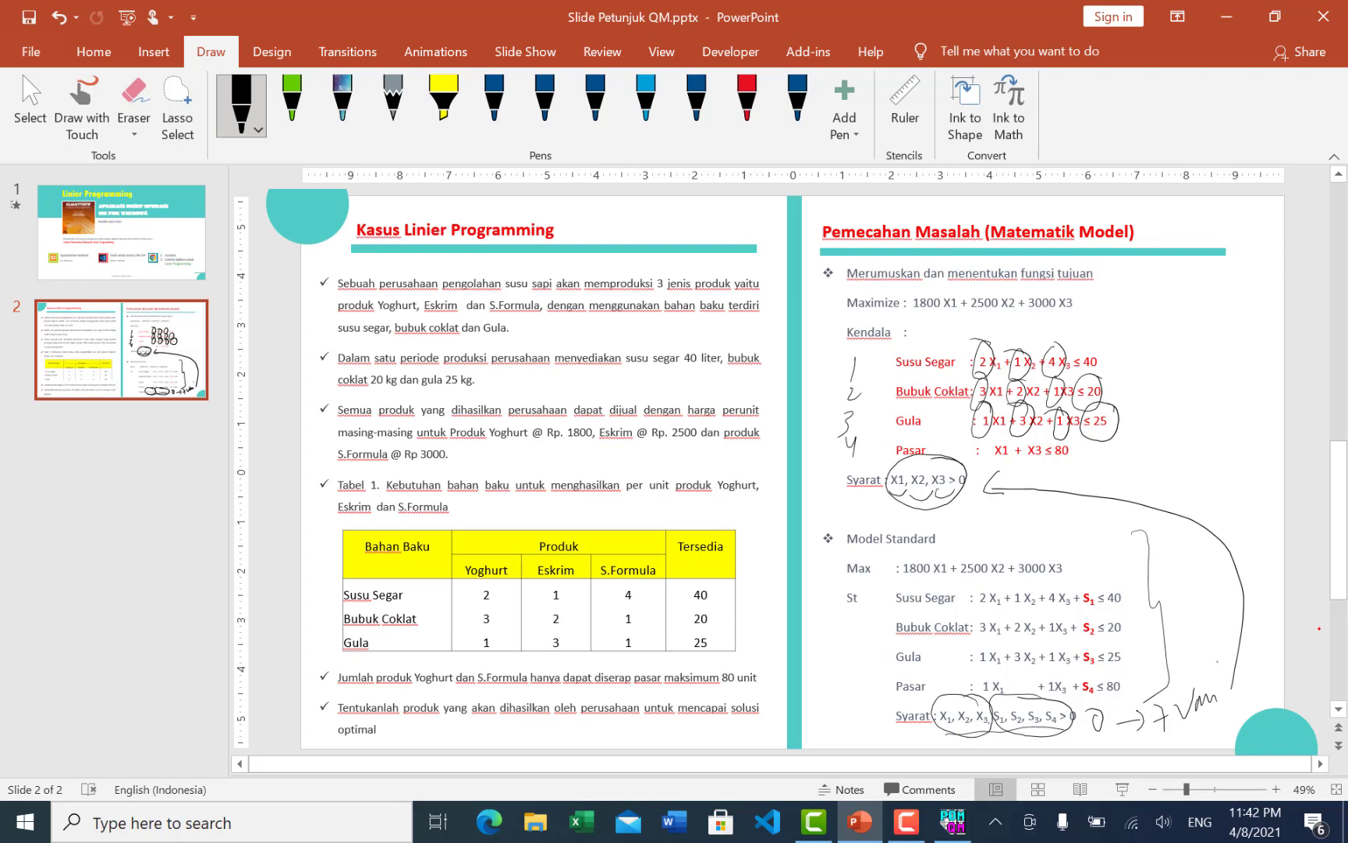
key("alt+Tab")
type("1")
key("Tab")
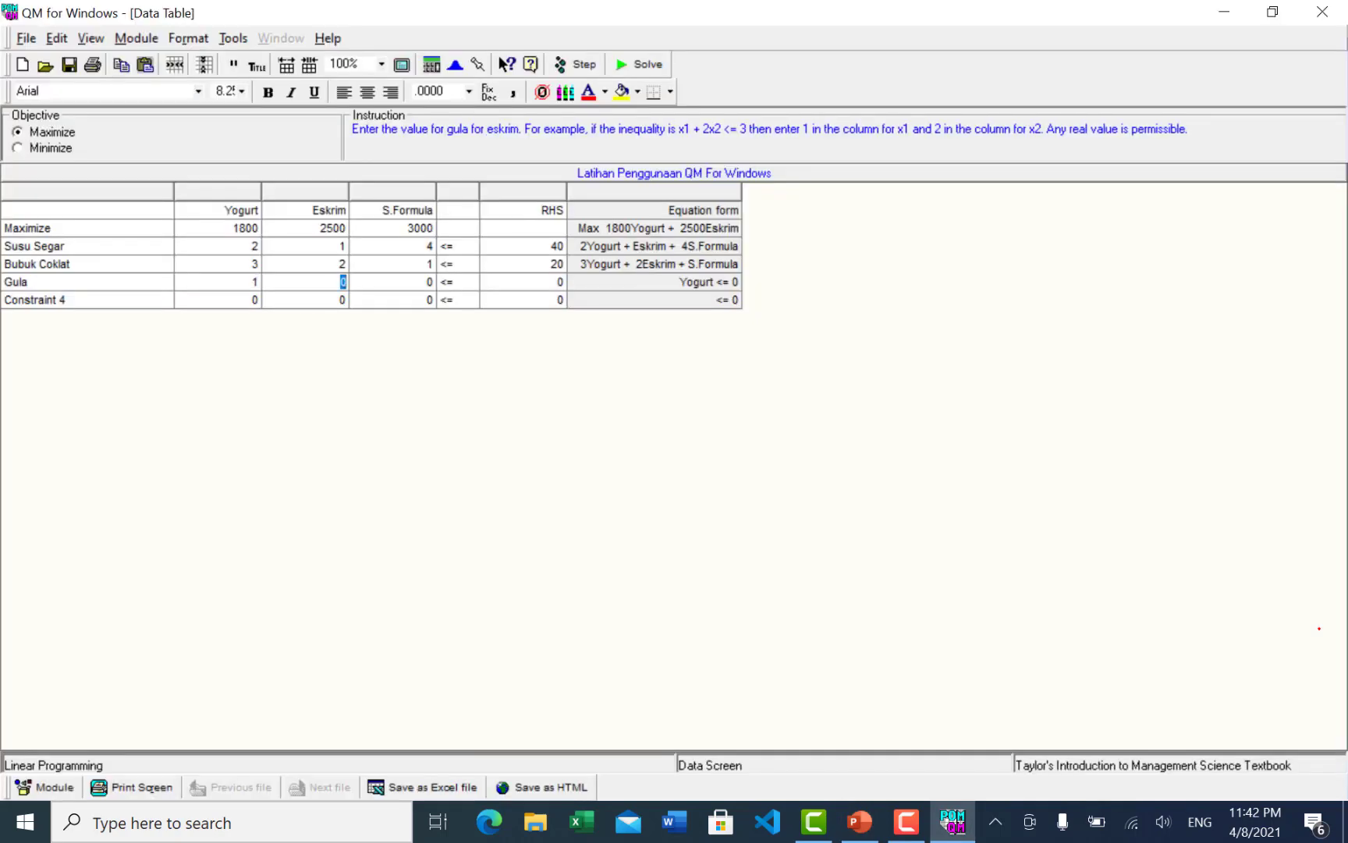
type("3")
key("Tab")
type("1")
key("Tab")
key("Tab")
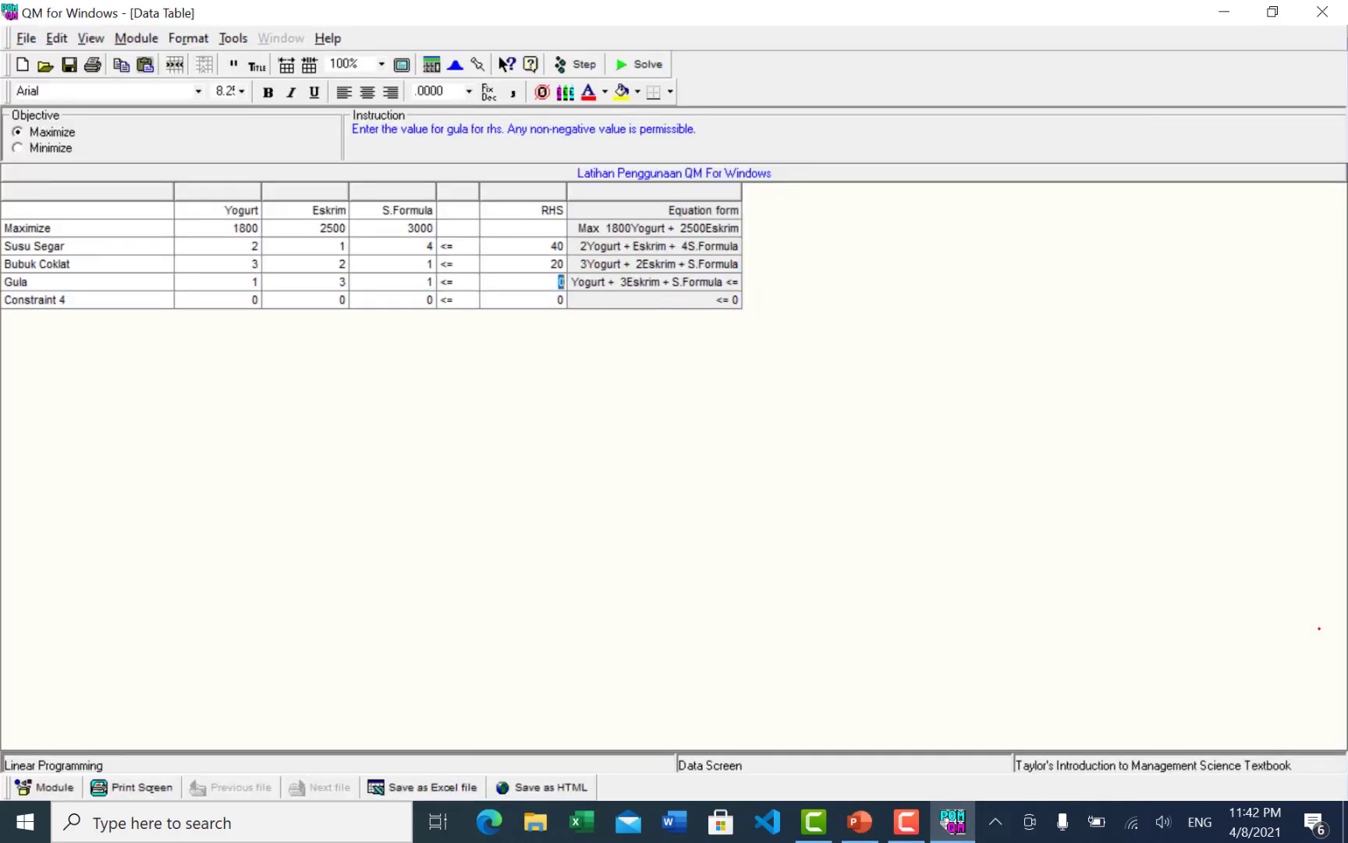
type("25")
key("Tab")
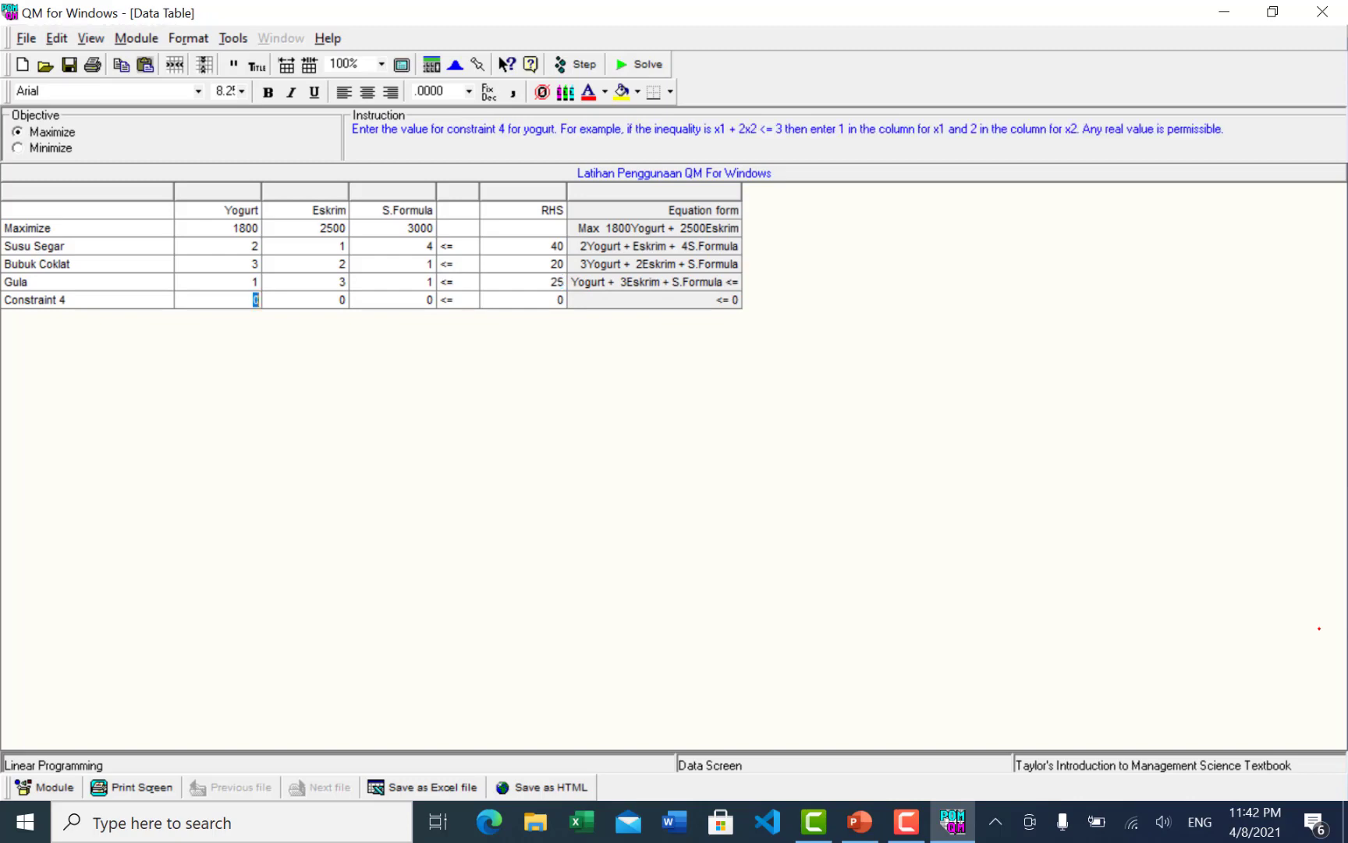
Switch to the PowerPoint slide and circle the X1 and X3 terms of the Pasar constraint.
key("alt+Tab")
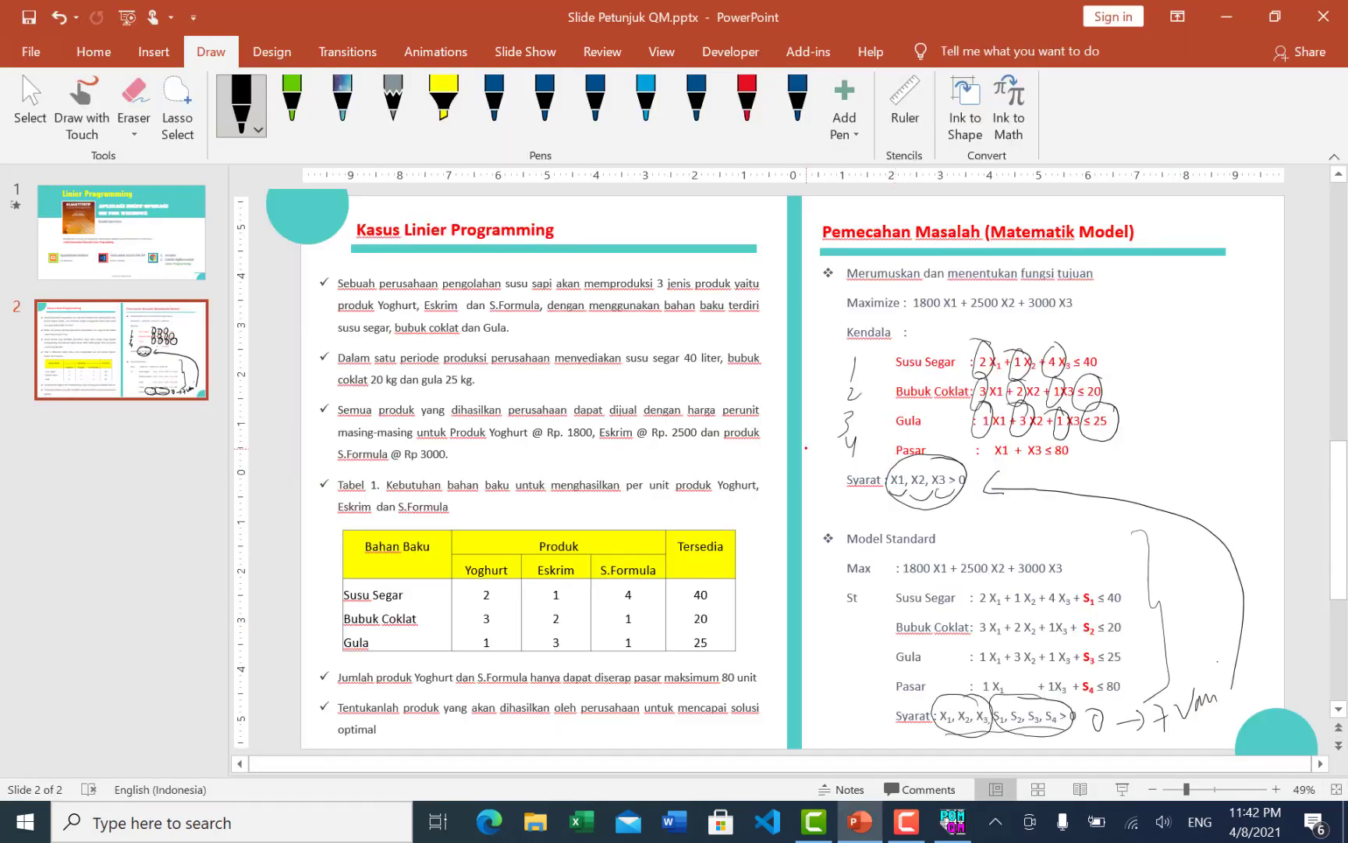
key("alt+Tab")
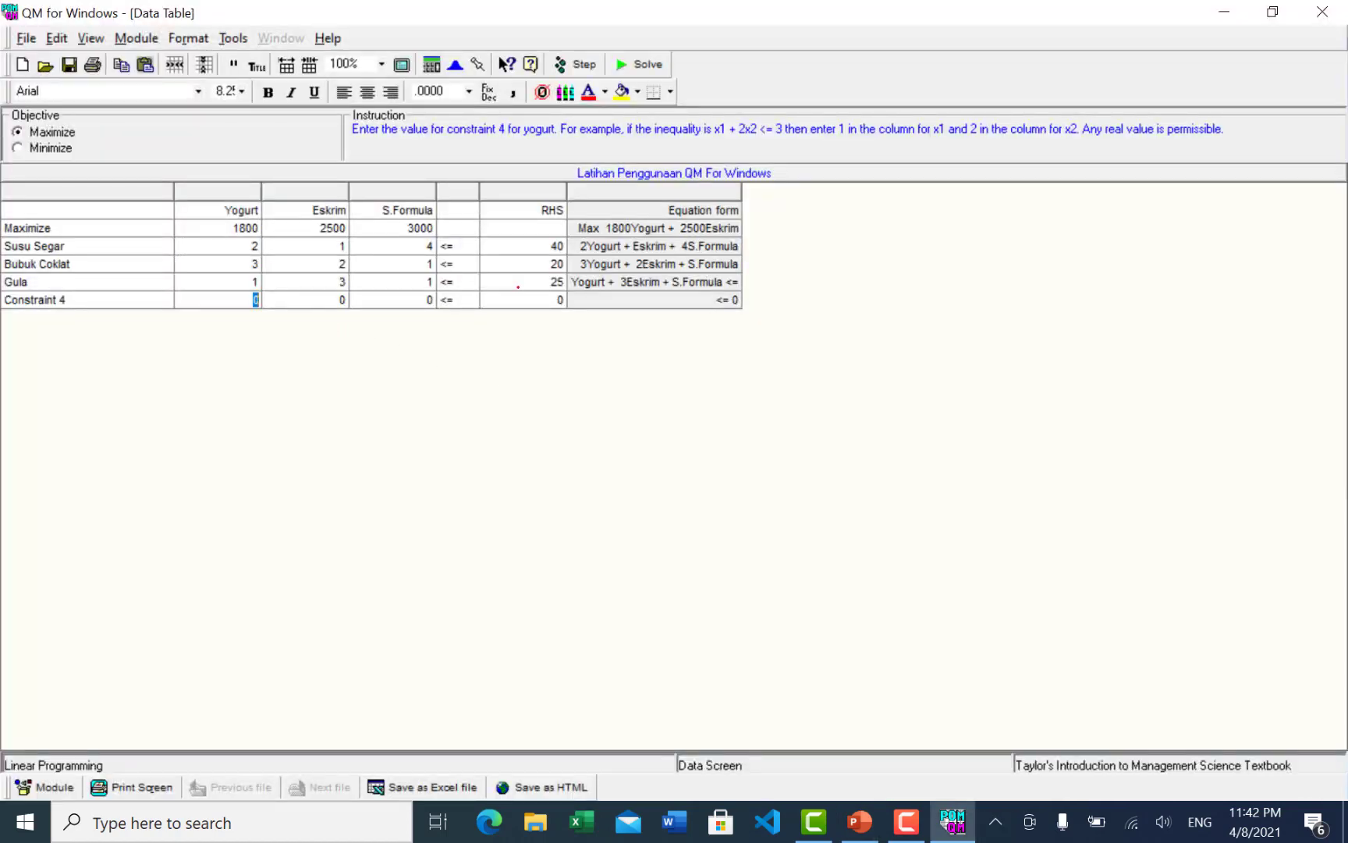
key("alt+Tab")
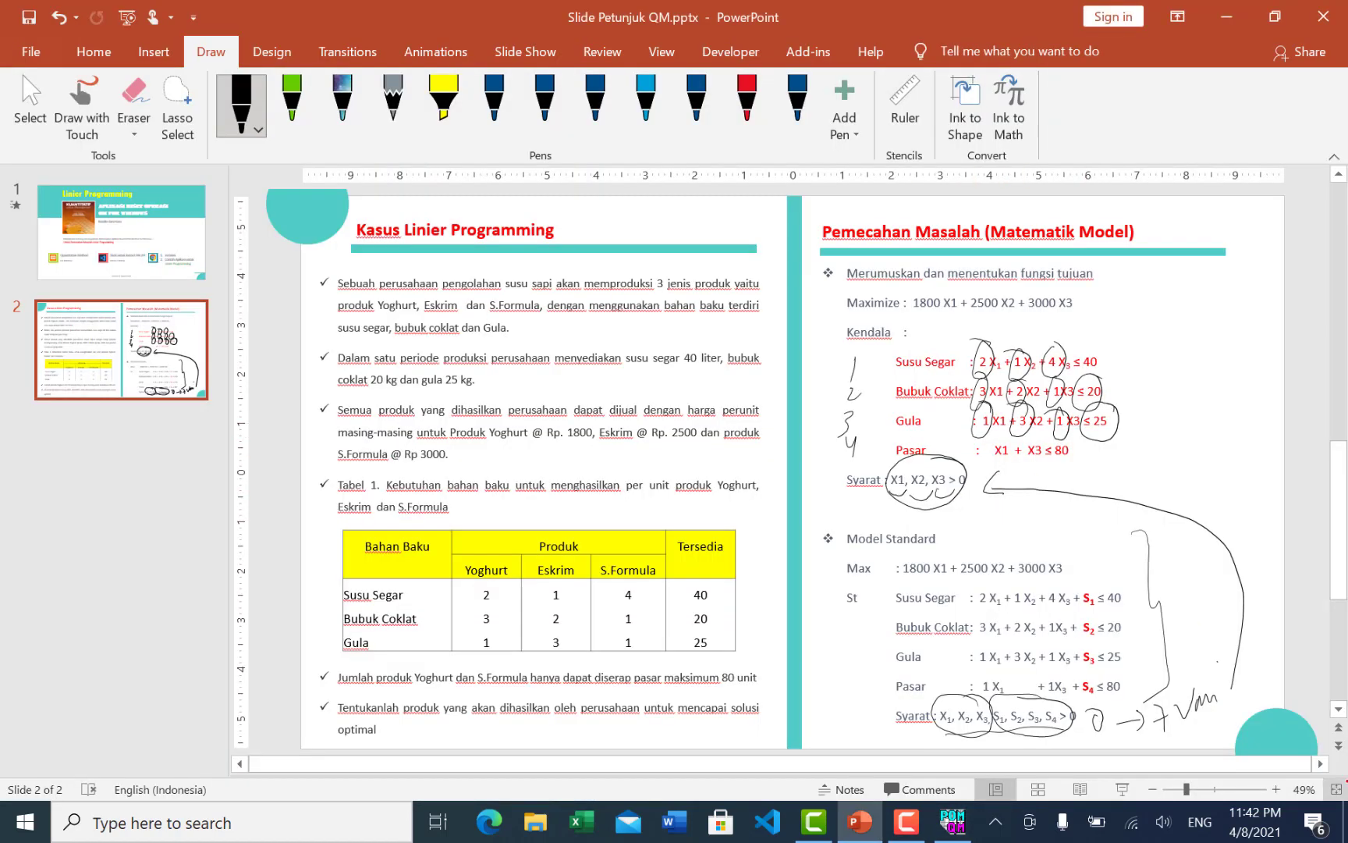
mouse_move(999, 437)
left_mouse_down()
mouse_move(1005, 451)
mouse_move(986, 438)
mouse_move(1030, 434)
left_mouse_up()
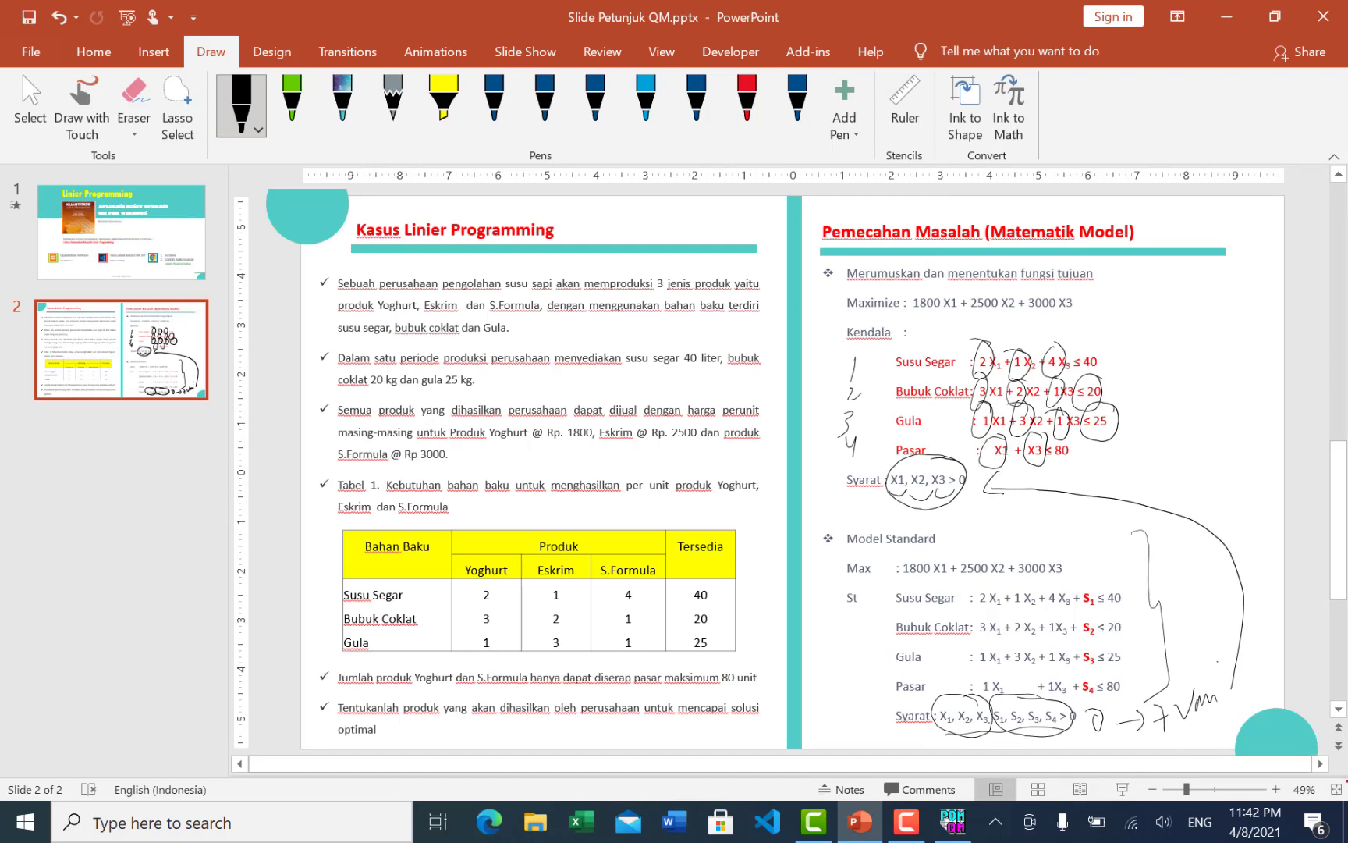
In the Constraint 4 row in QM for Windows, enter 1 for Yogurt, 1 for S.Formula and 80 as the right-hand side.
key("alt+Tab")
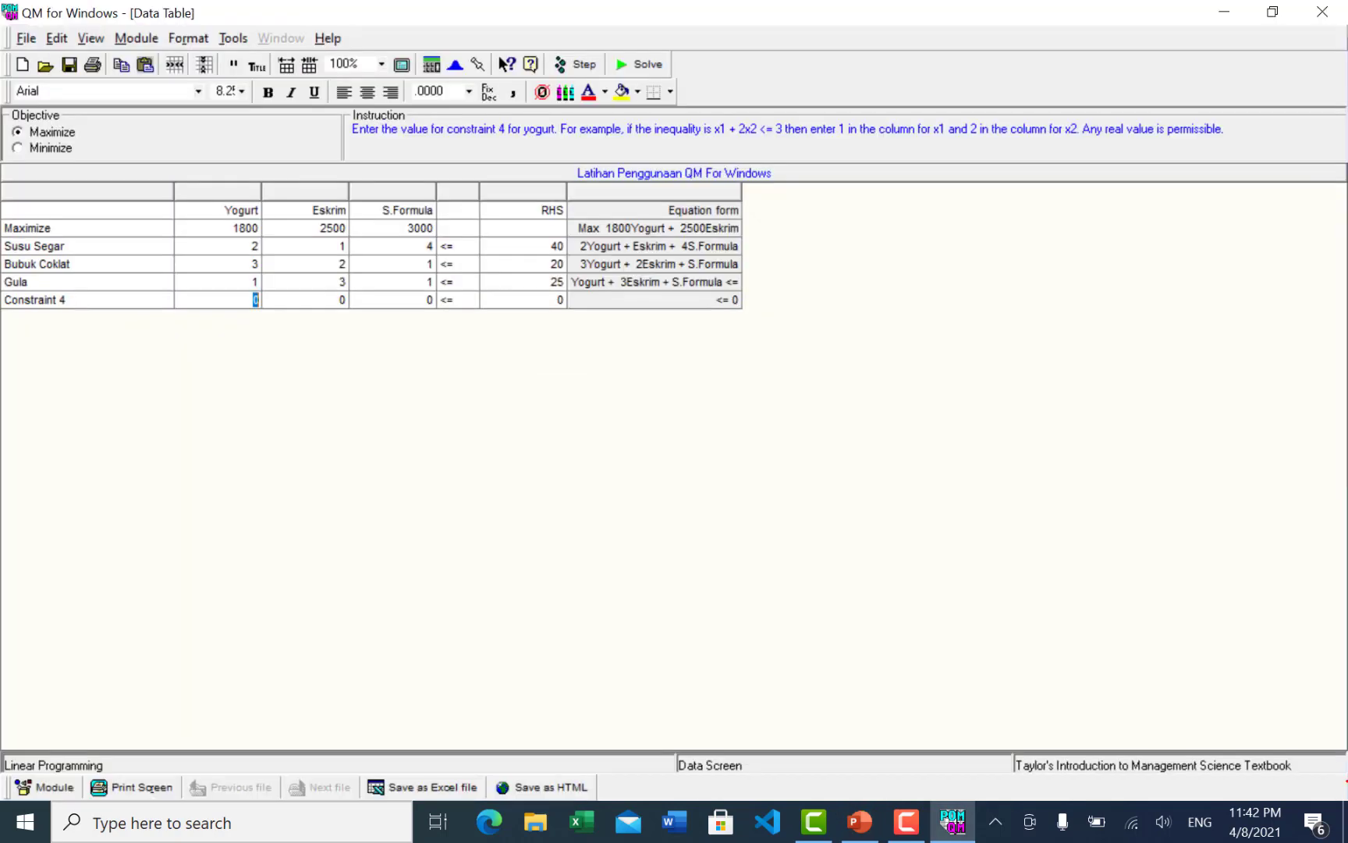
type("1")
key("Tab")
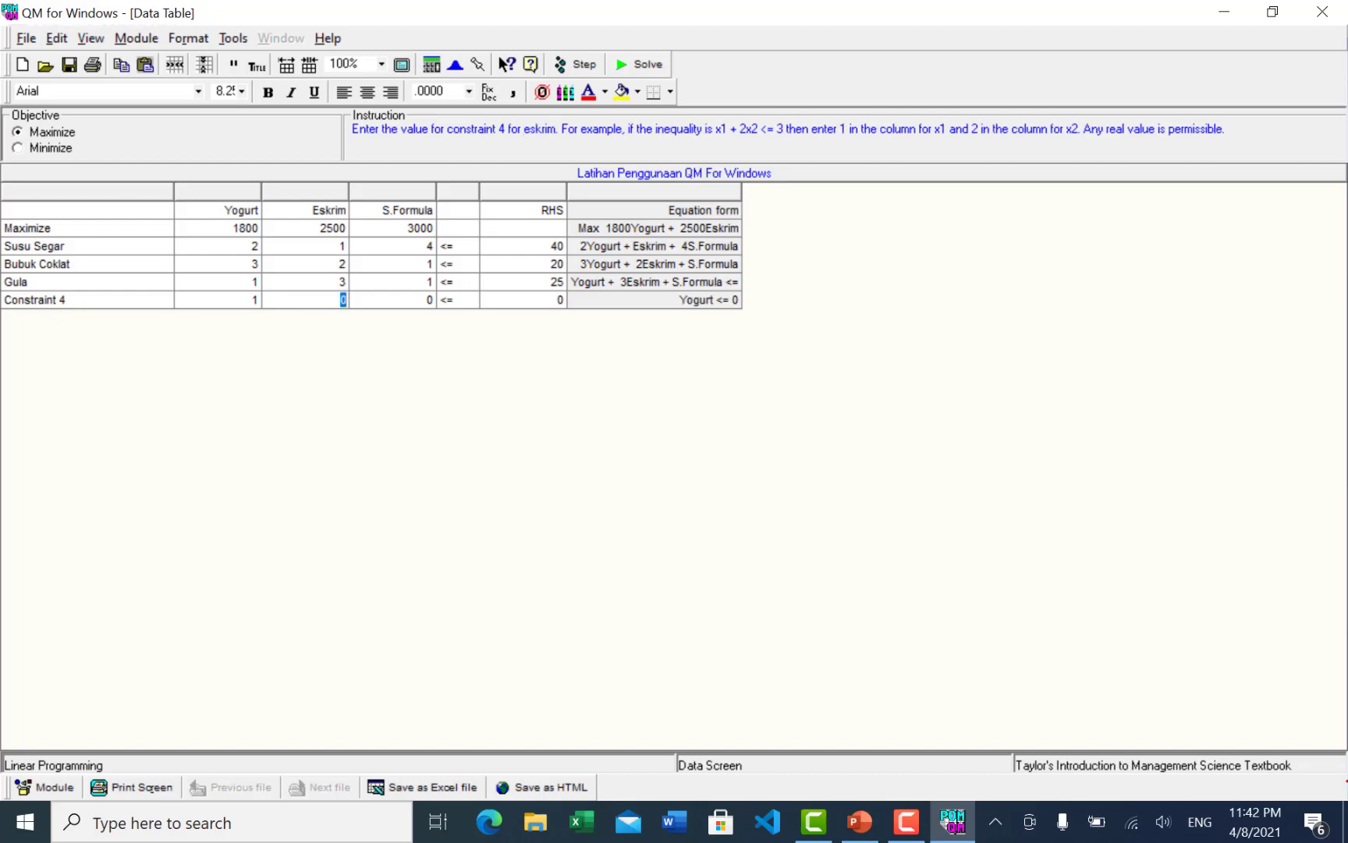
key("Tab")
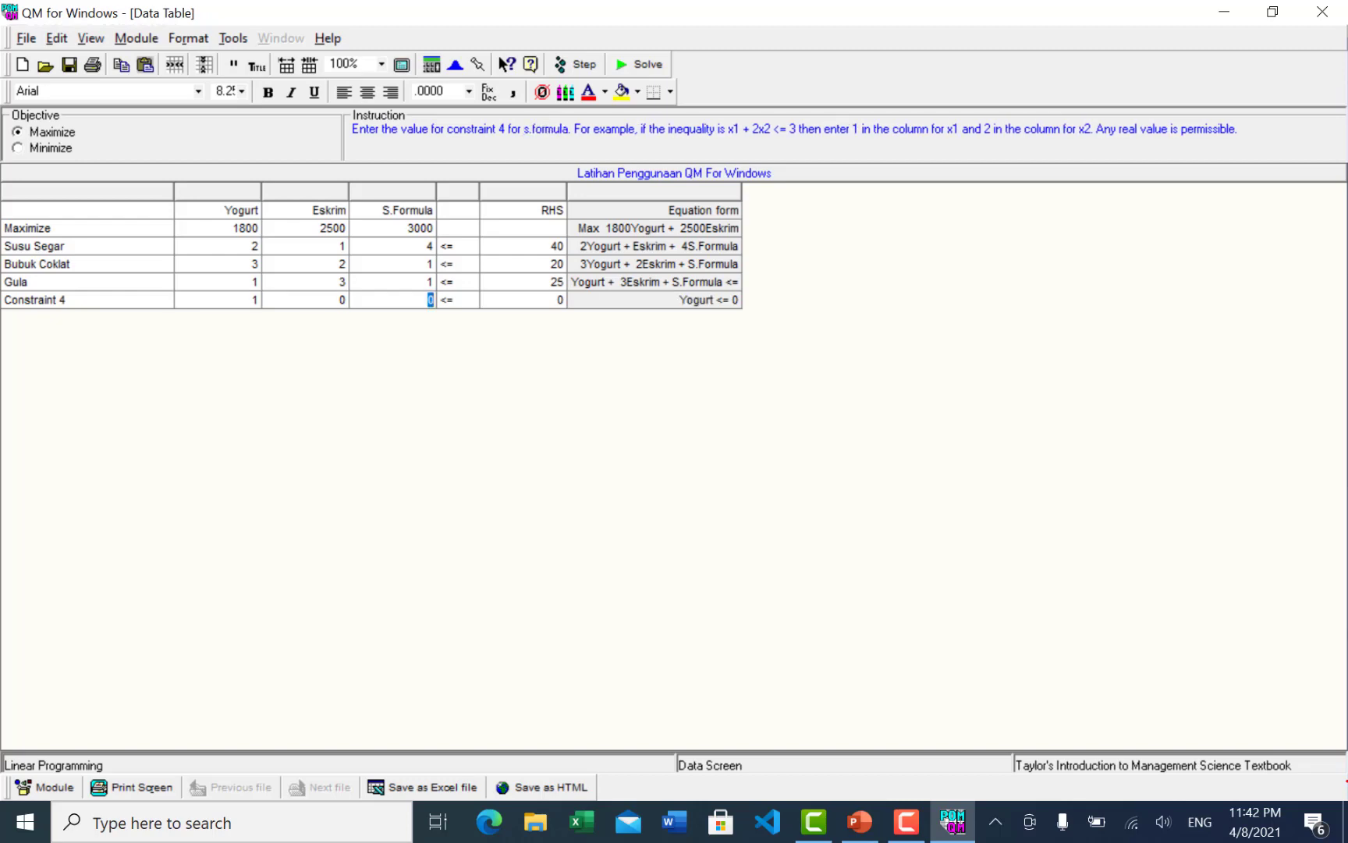
type("1")
key("Tab")
key("Tab")
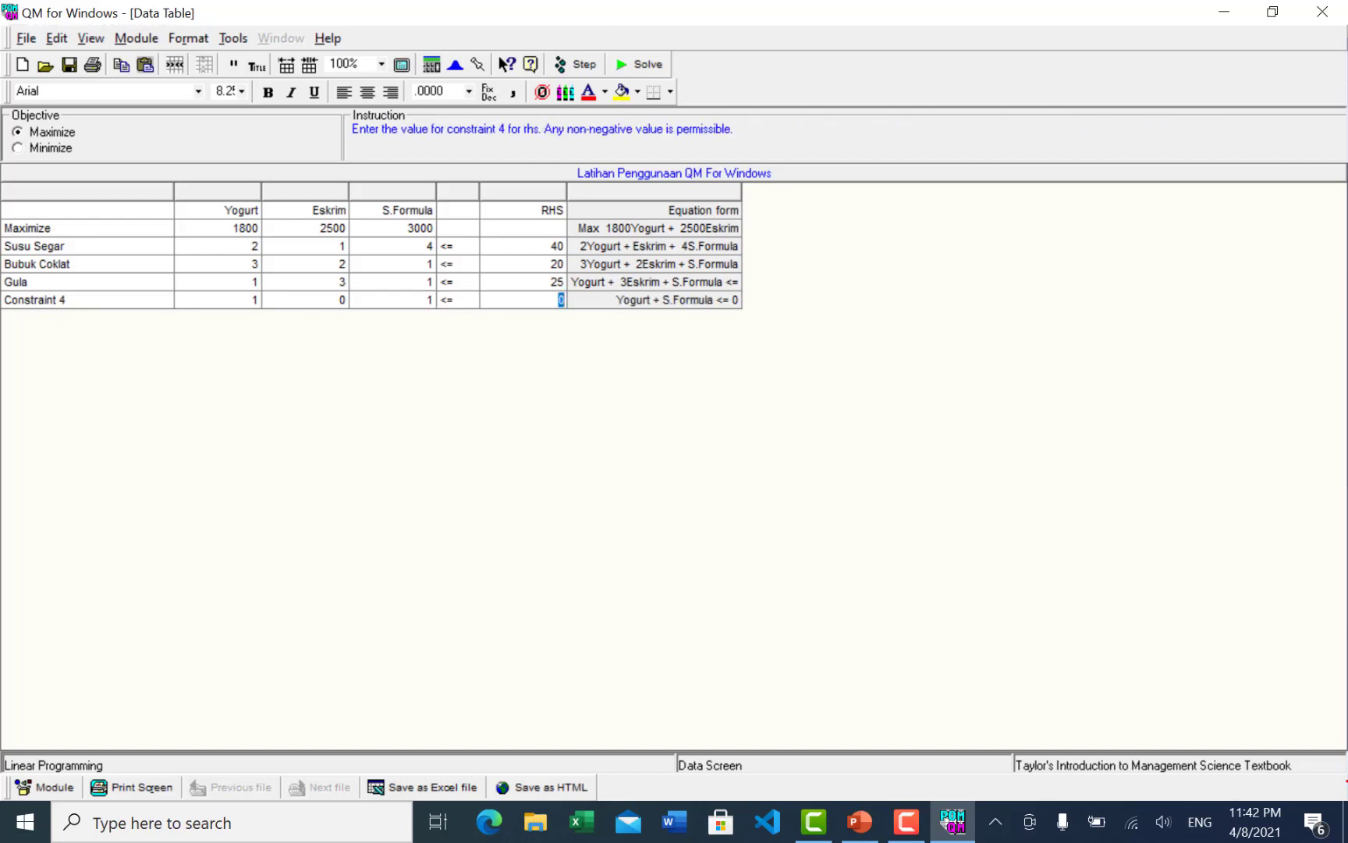
type("80")
key("Tab")
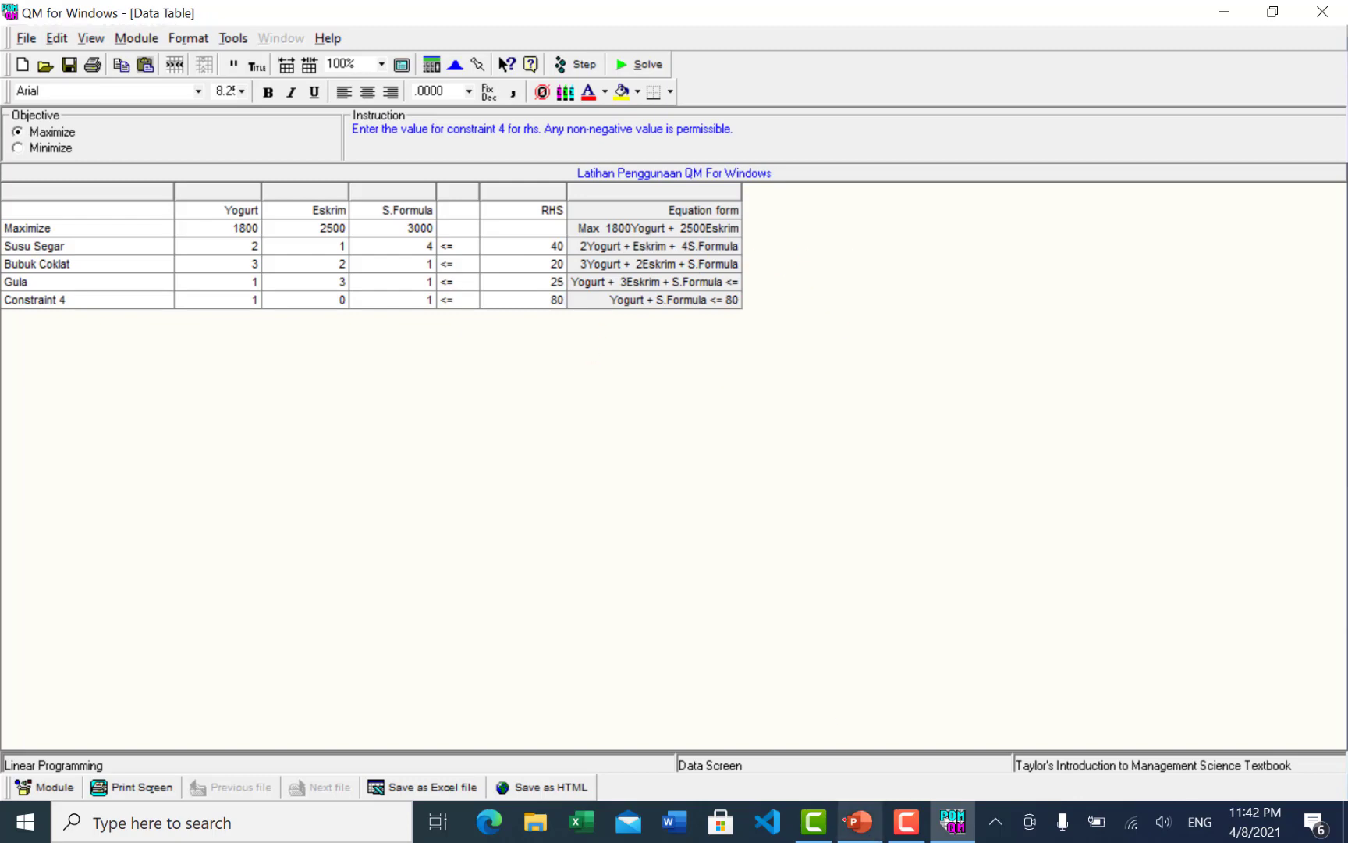
left_click(859, 820)
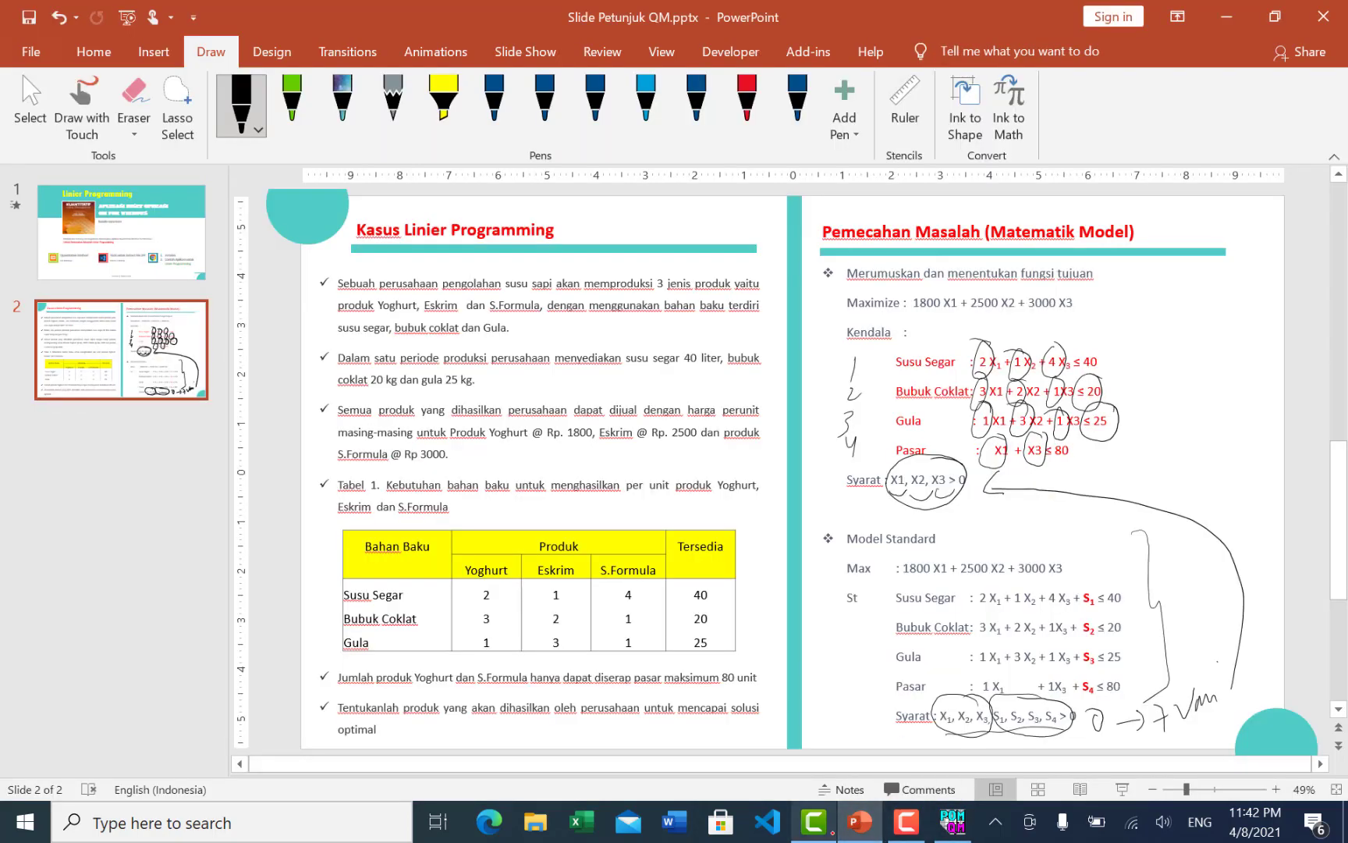
left_click(952, 821)
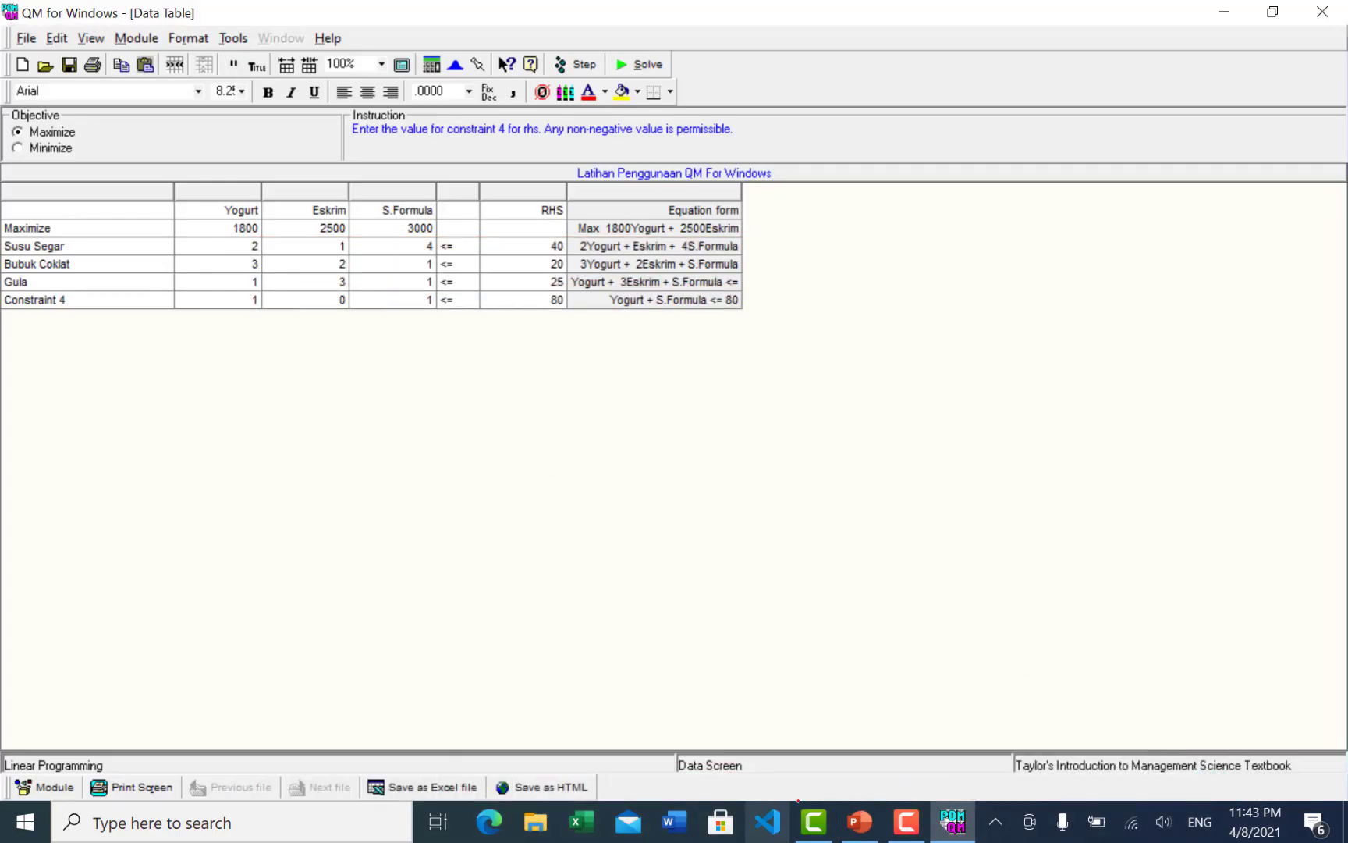
left_click(952, 821)
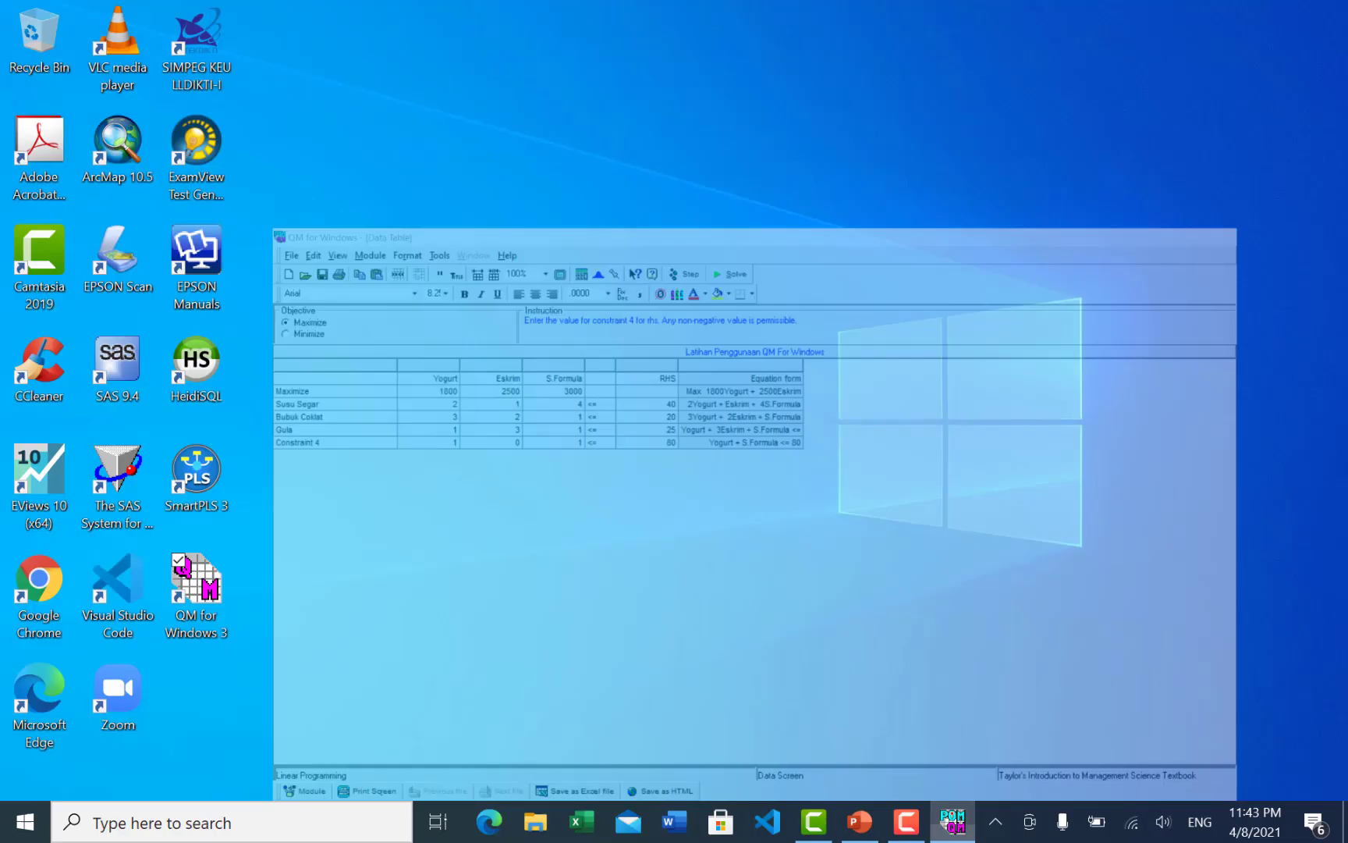
left_click(952, 821)
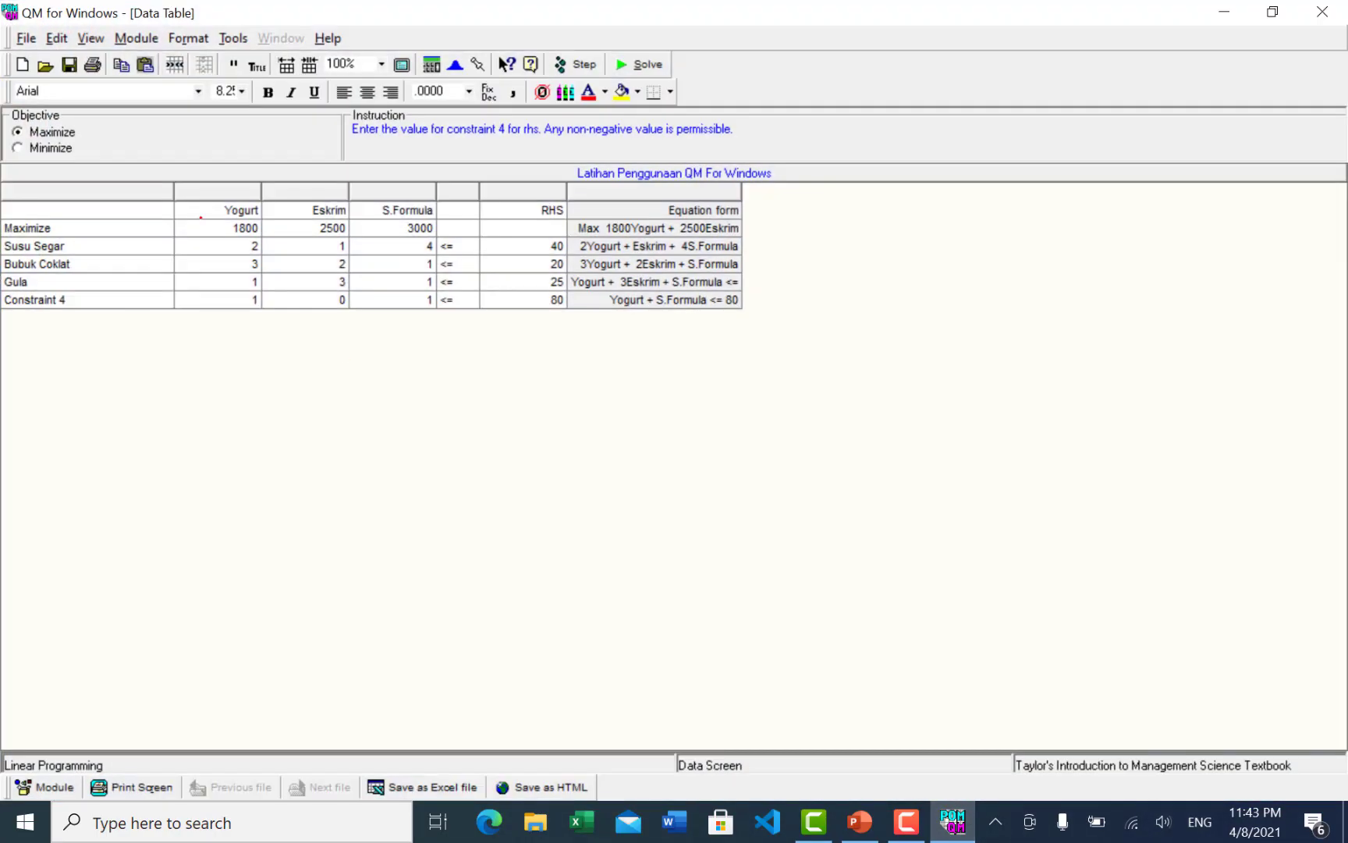
Rename the Yogurt variable column as X1.
left_click(226, 228)
key("Up")
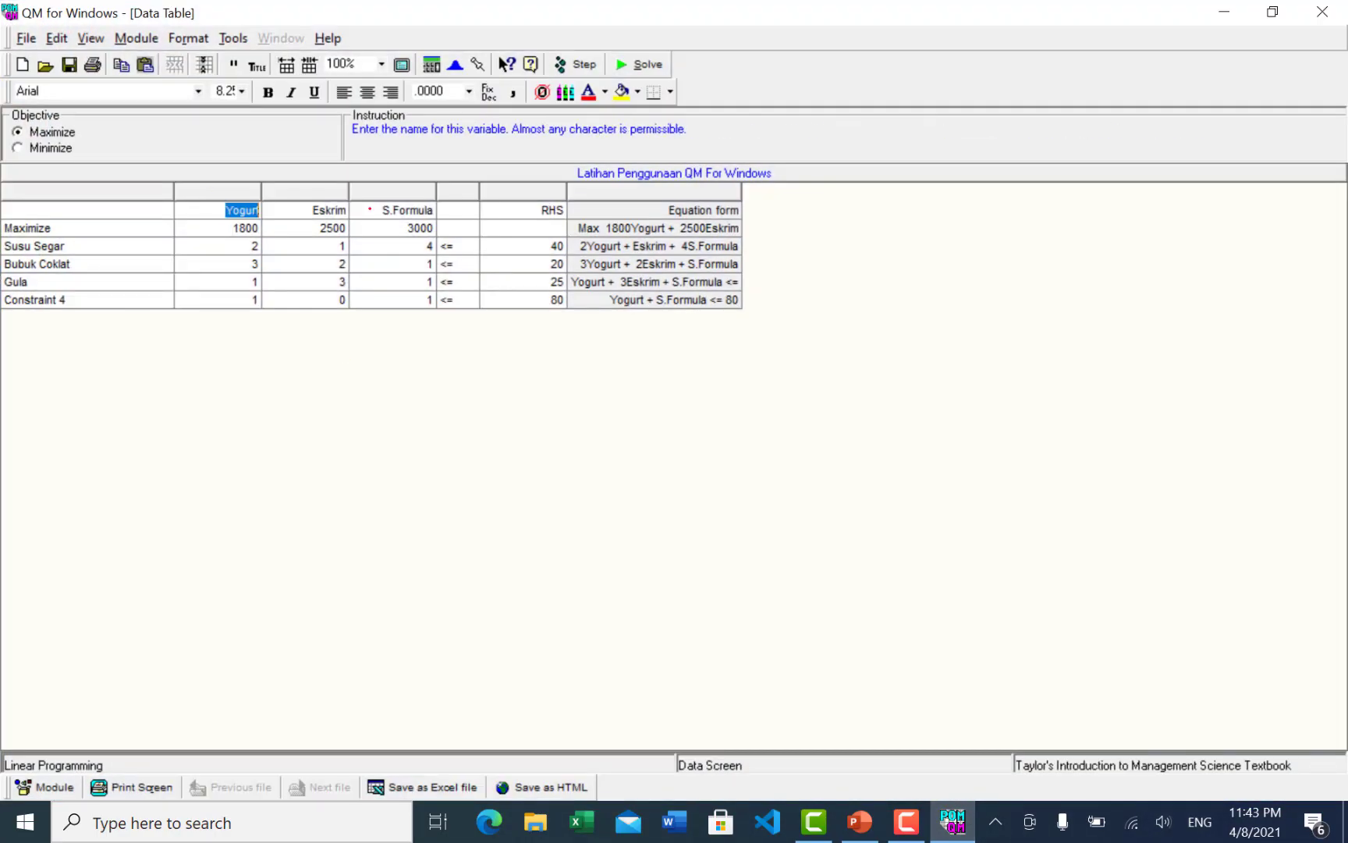
type("X1")
key("Tab")
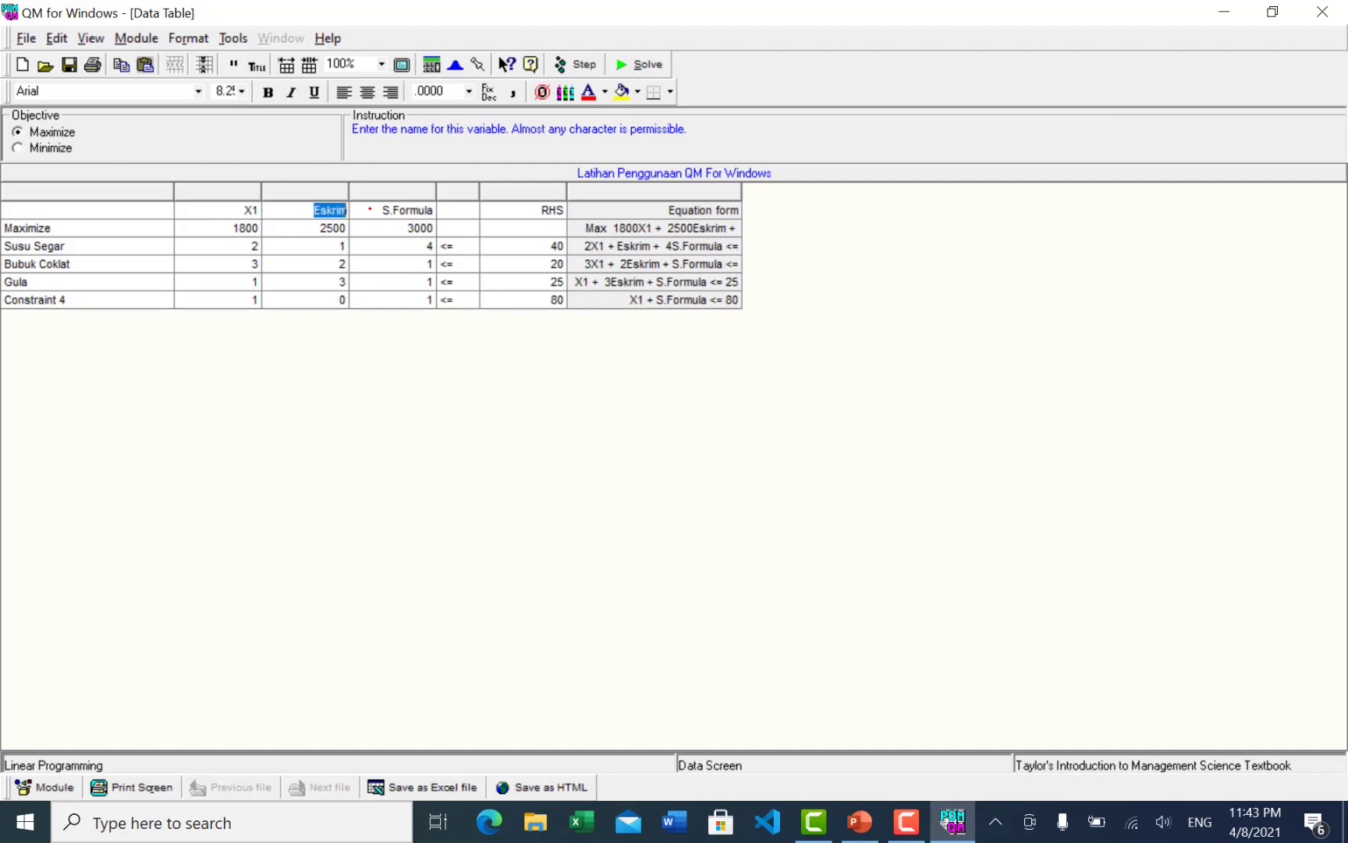
Rename the Eskrim variable column as X2 and the S.Formula column as X3.
type("X2")
key("Tab")
type("X")
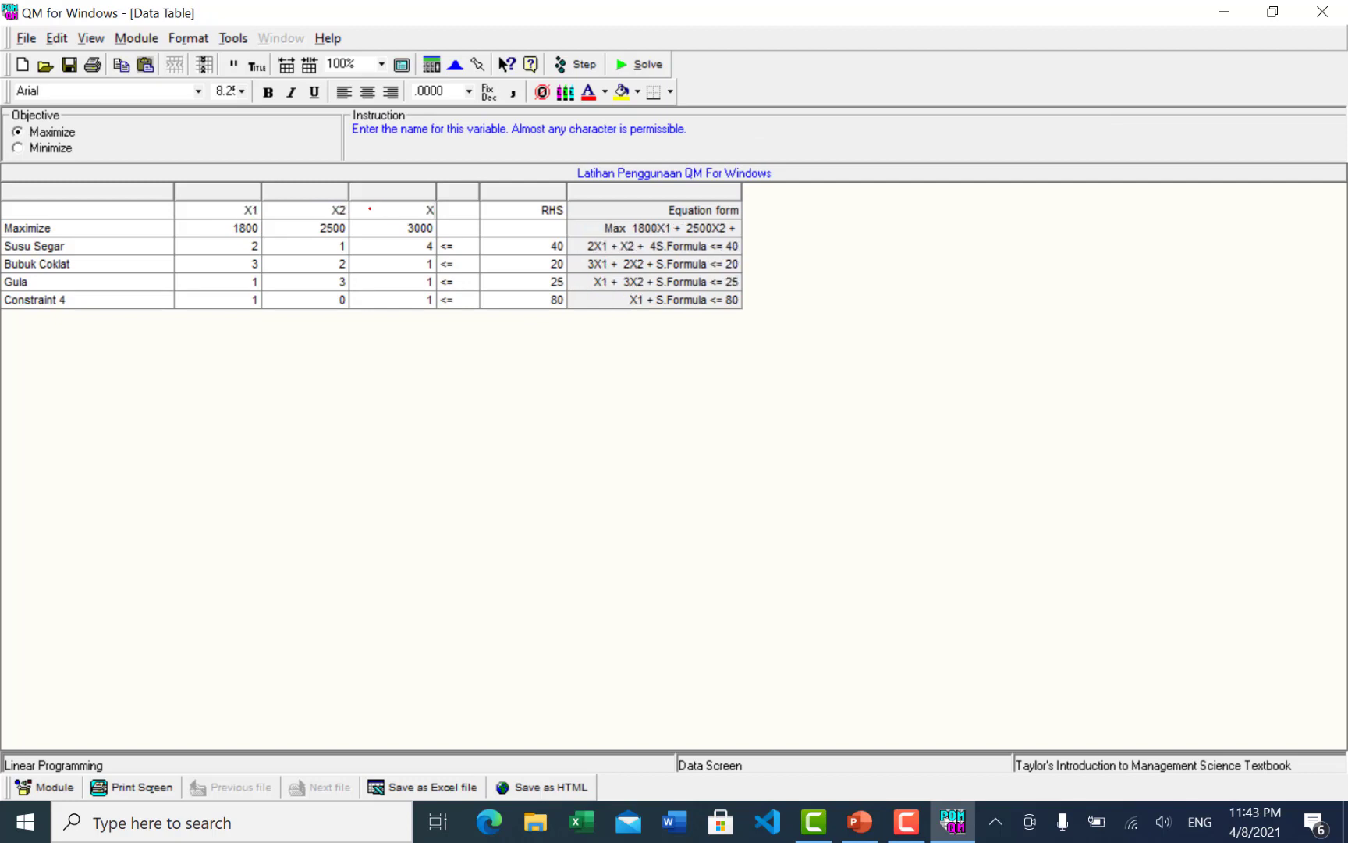
type("3")
key("Return")
key("Up")
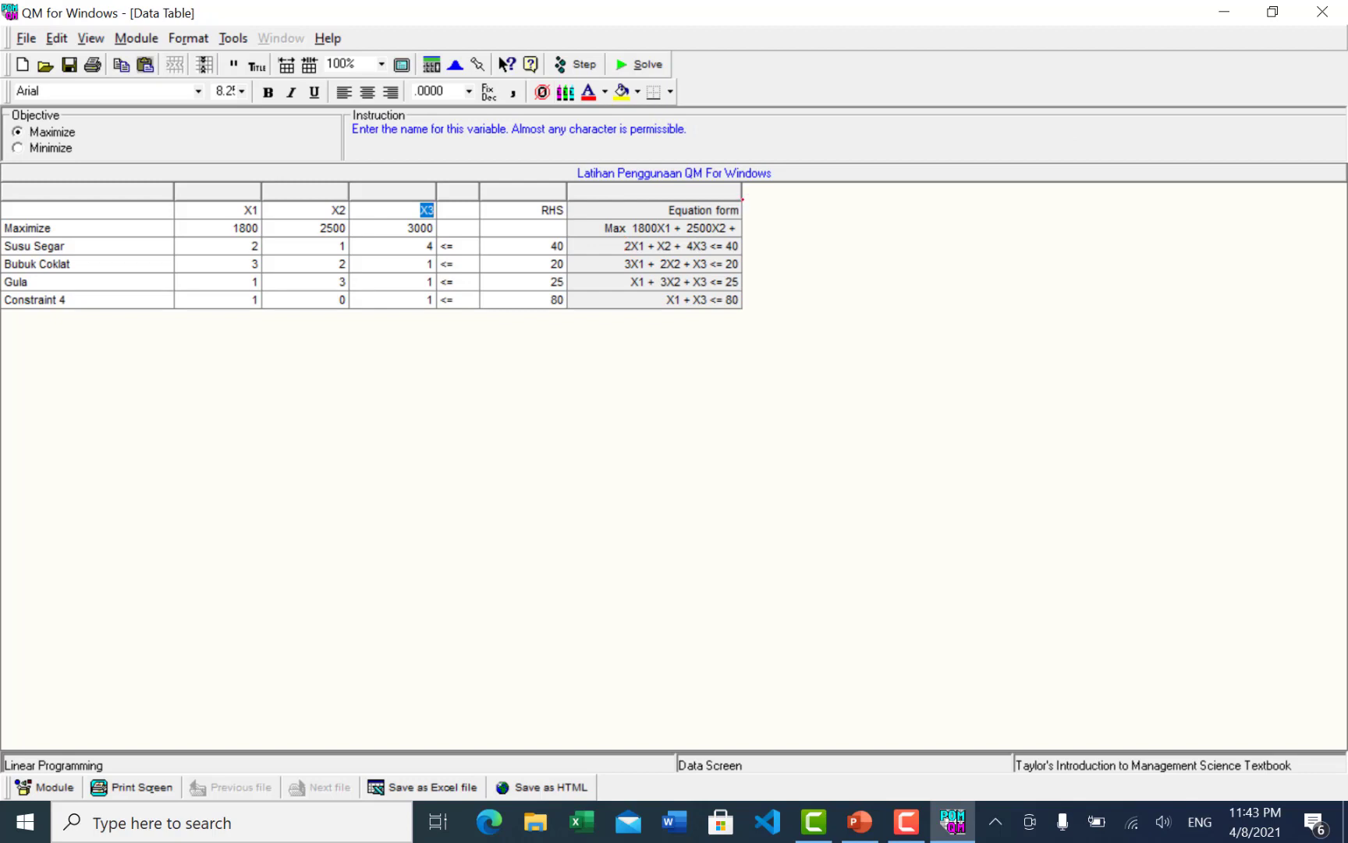
Widen the Equation form column so the full objective equation fits.
left_click(702, 196)
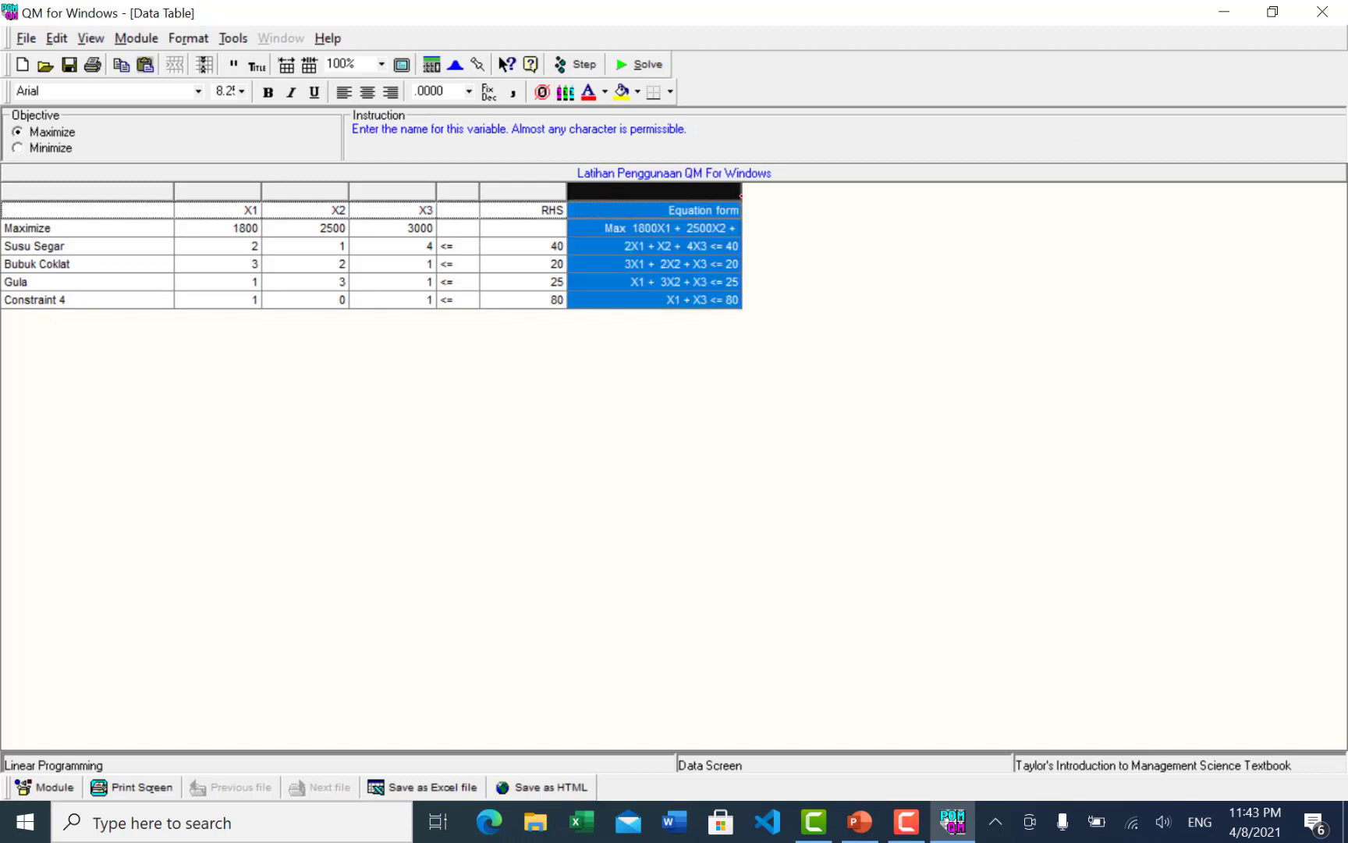
left_click_drag(741, 195, 819, 195)
Rename the X1 variable column as Yogurt.
left_click(251, 210)
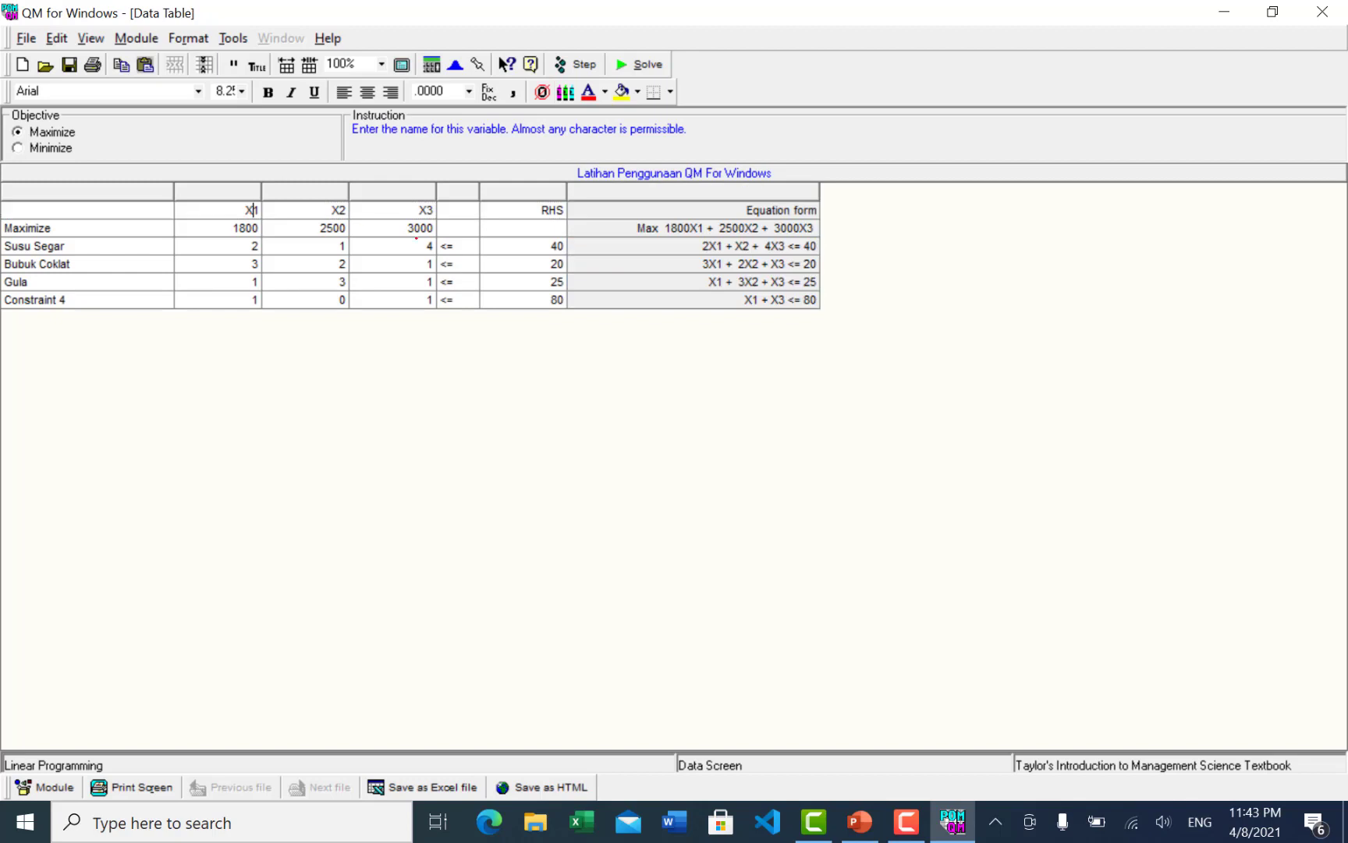
double_click(251, 210)
type("Yigu")
key("BackSpace")
key("BackSpace")
key("BackSpace")
type("ogurt")
key("Tab")
Rename the X2 variable column as Eskrim and the X3 column as S.Formula.
type("S")
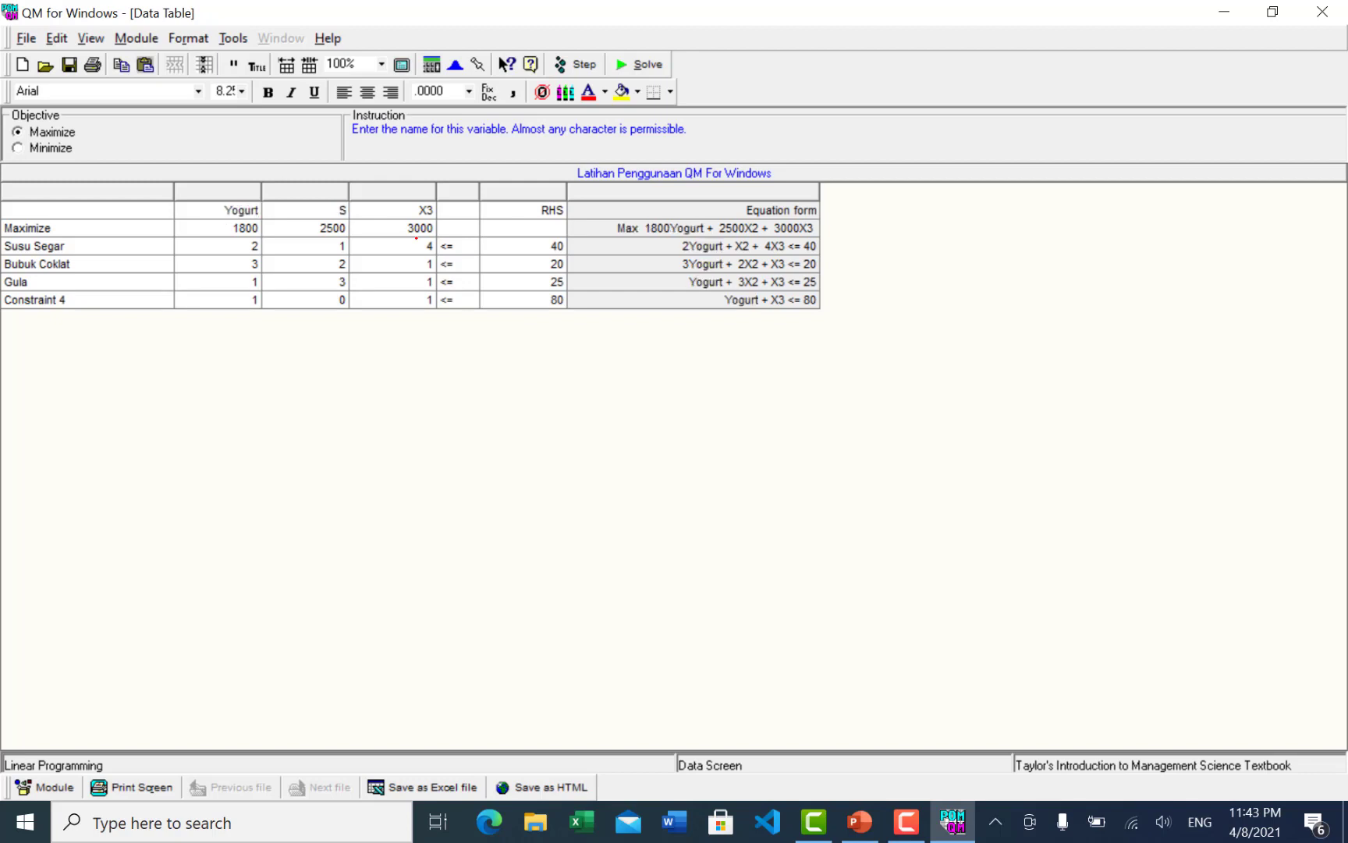
key("BackSpace")
type("Es")
type("krid")
key("BackSpace")
type("m")
key("Tab")
type("S.Formula")
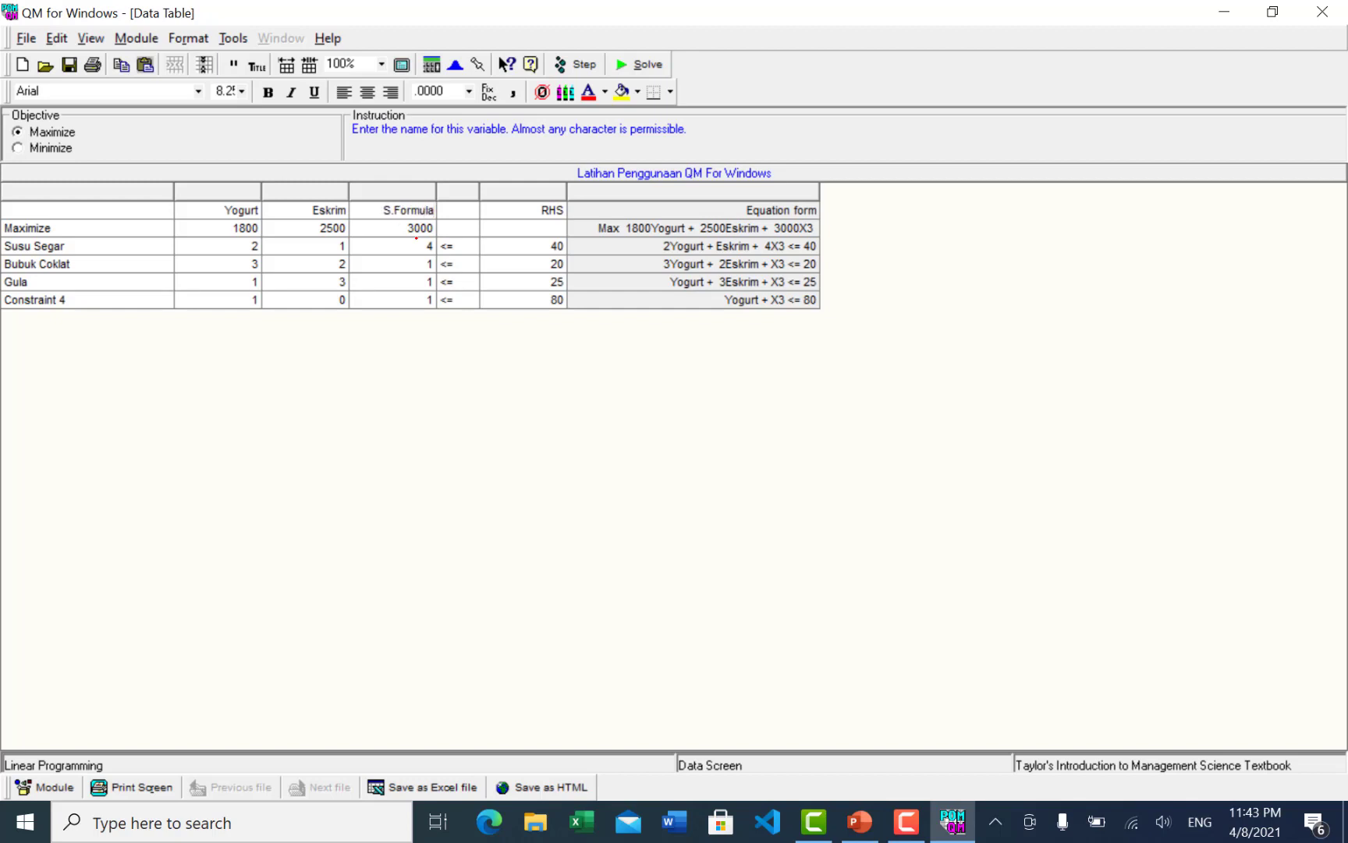
key("Tab")
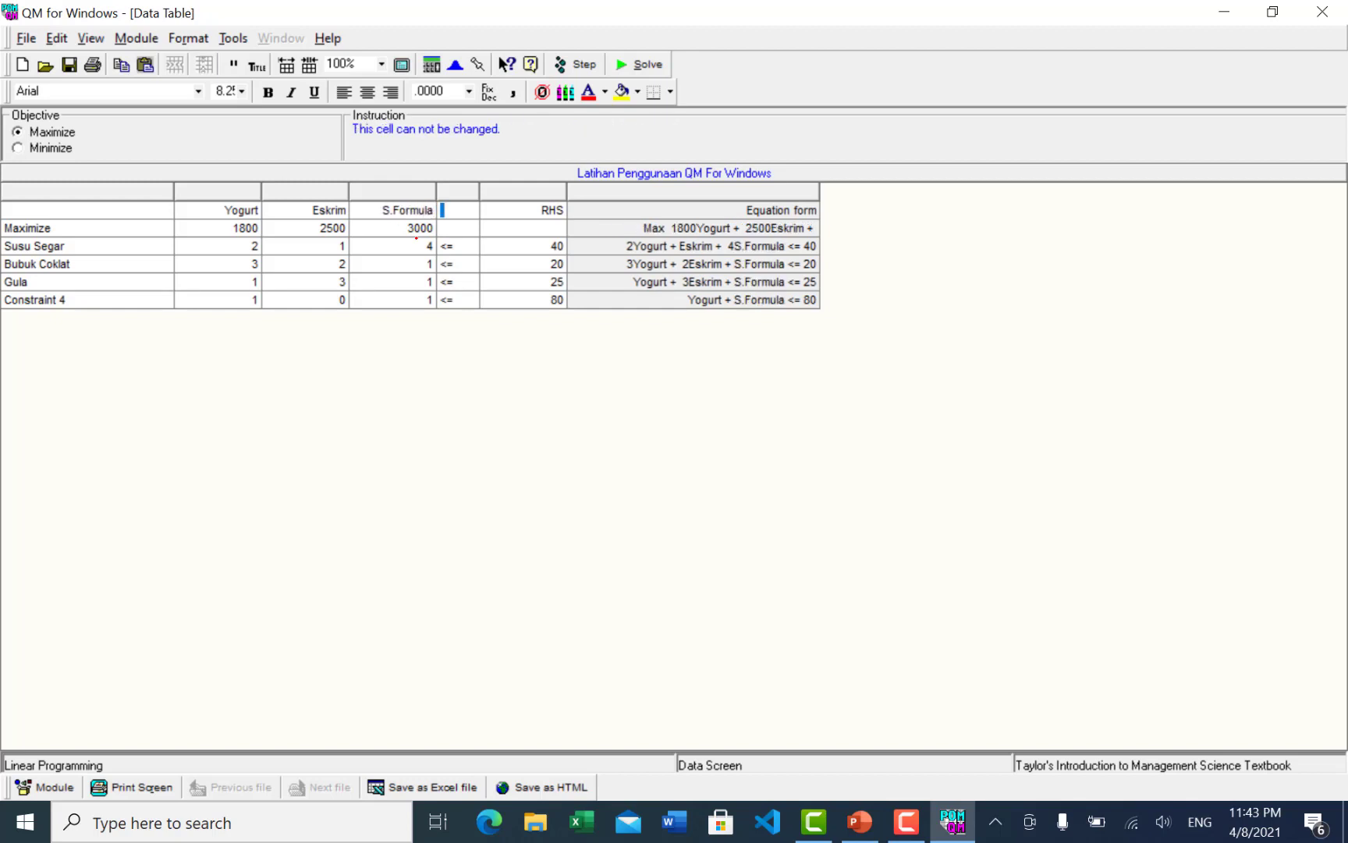
Solve the linear programming problem and slightly reduce the height of the Linear Programming Results window.
left_click(528, 228)
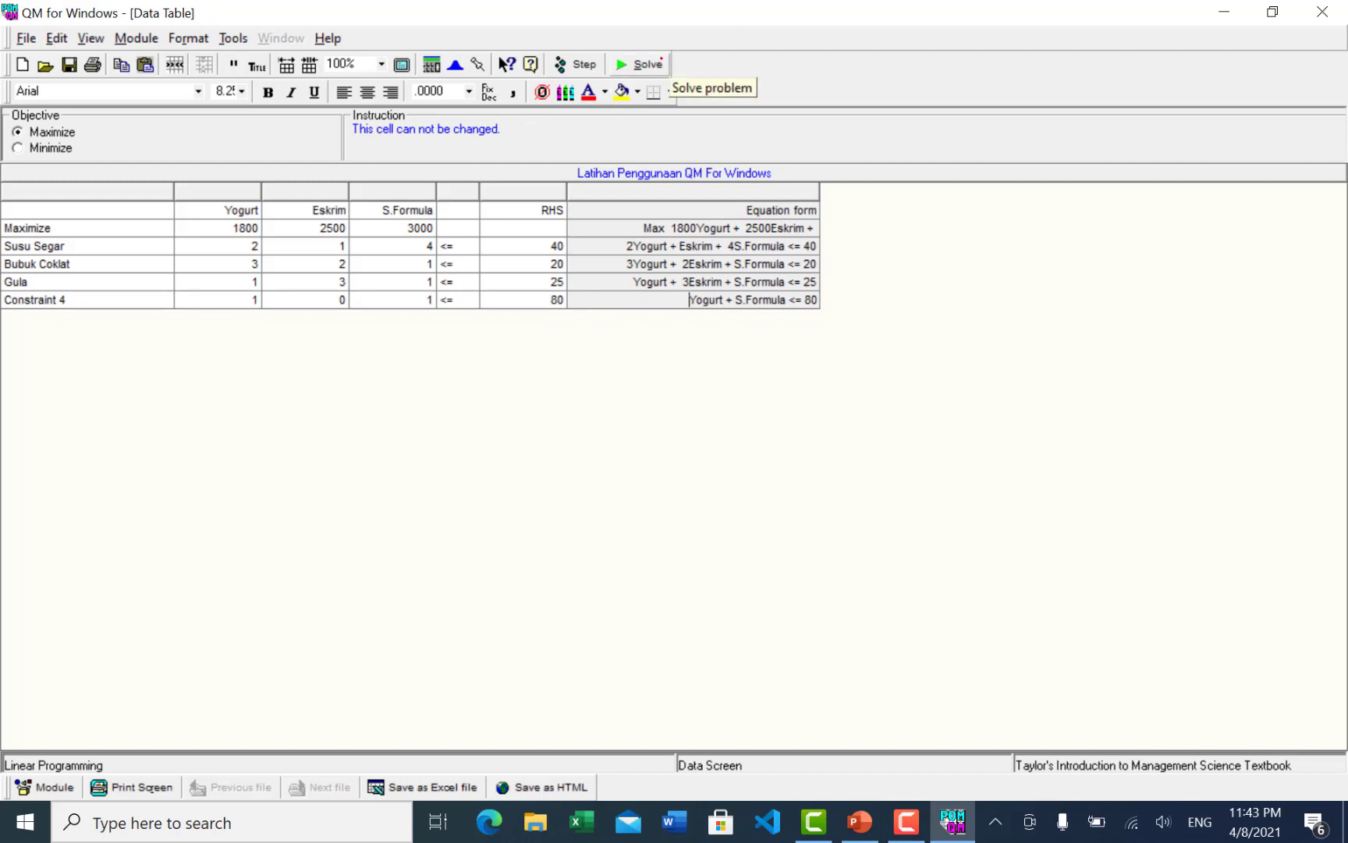
left_click(642, 65)
left_click(622, 169)
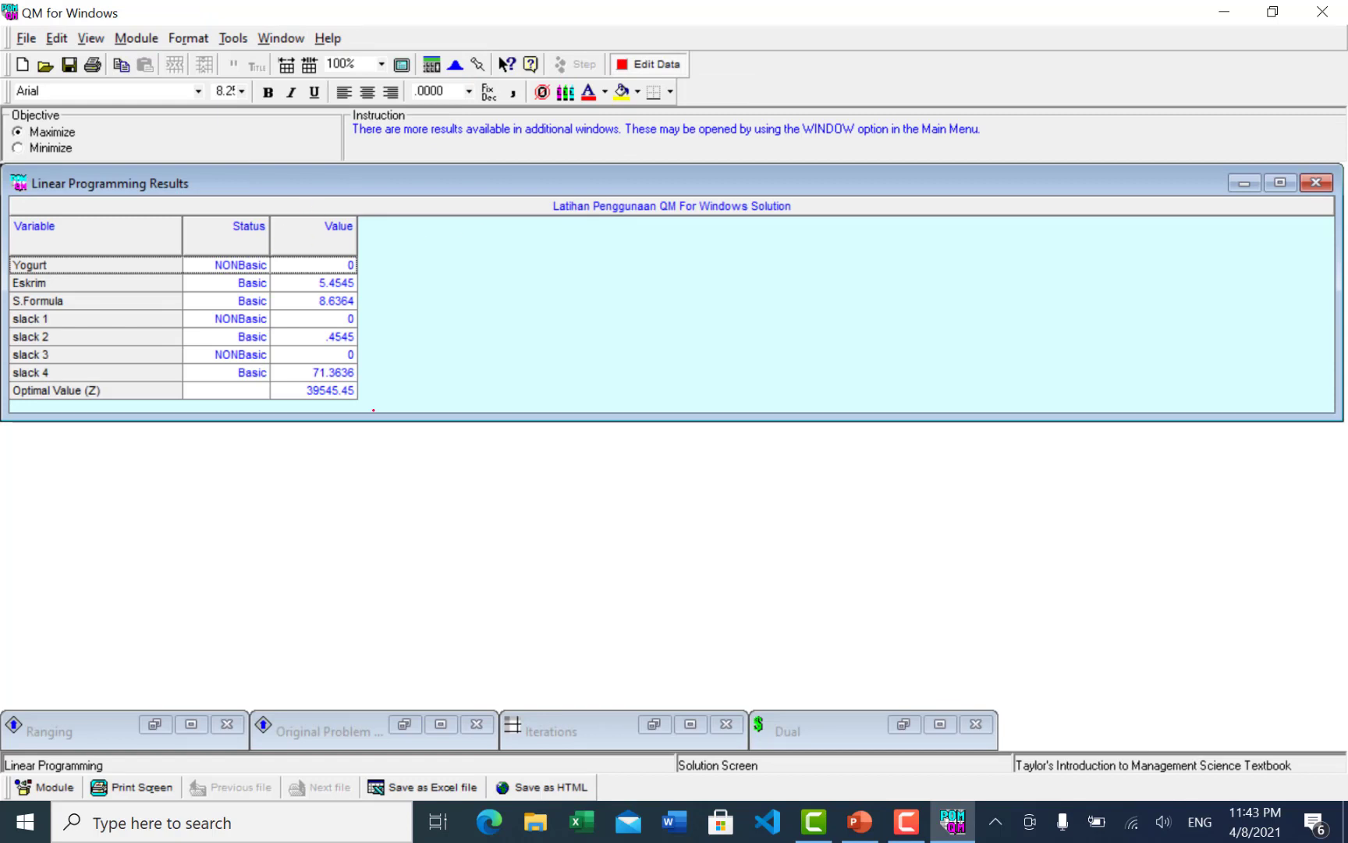
left_click_drag(376, 413, 380, 410)
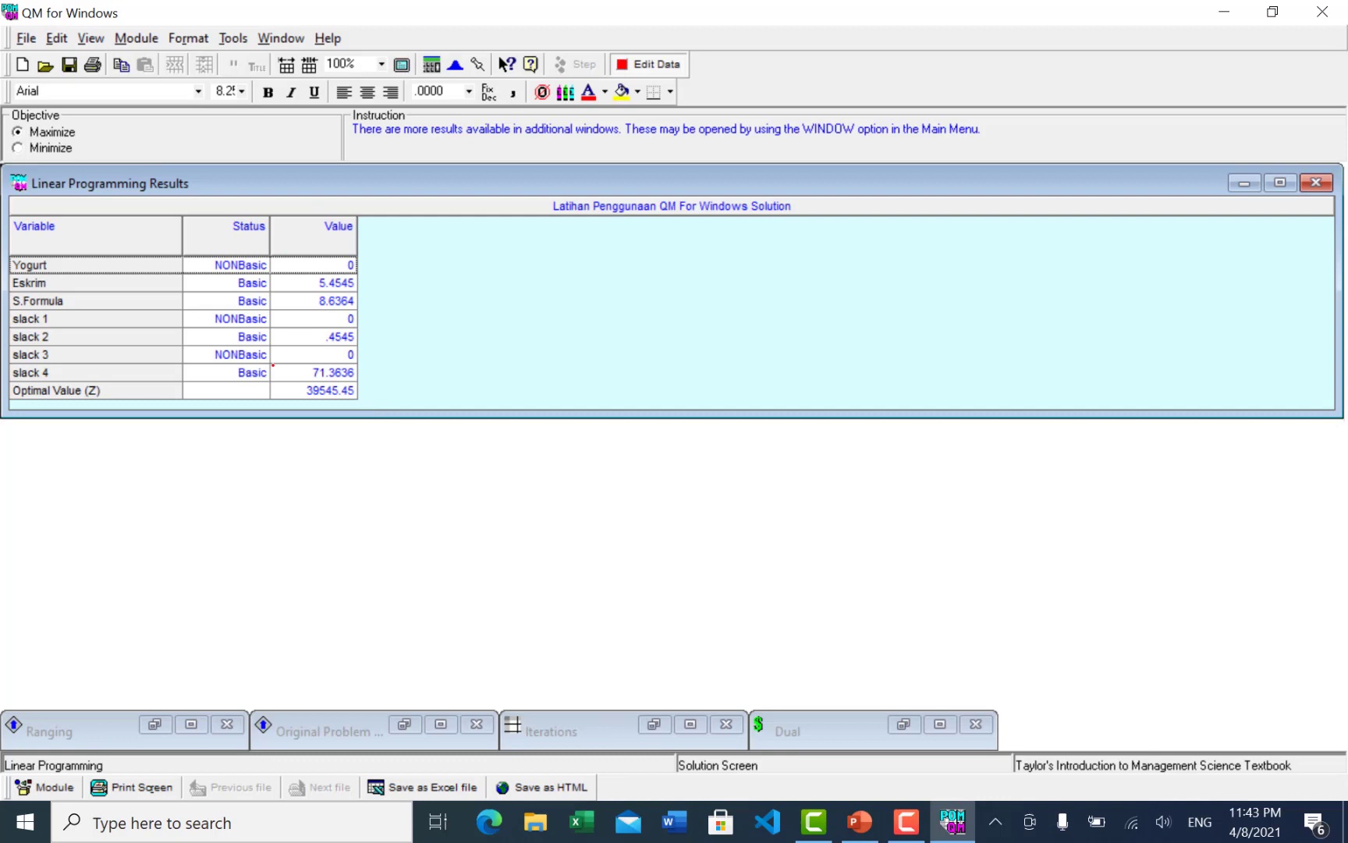
Examine the status and values of Eskrim and S.Formula in the Linear Programming Results.
left_click(99, 290)
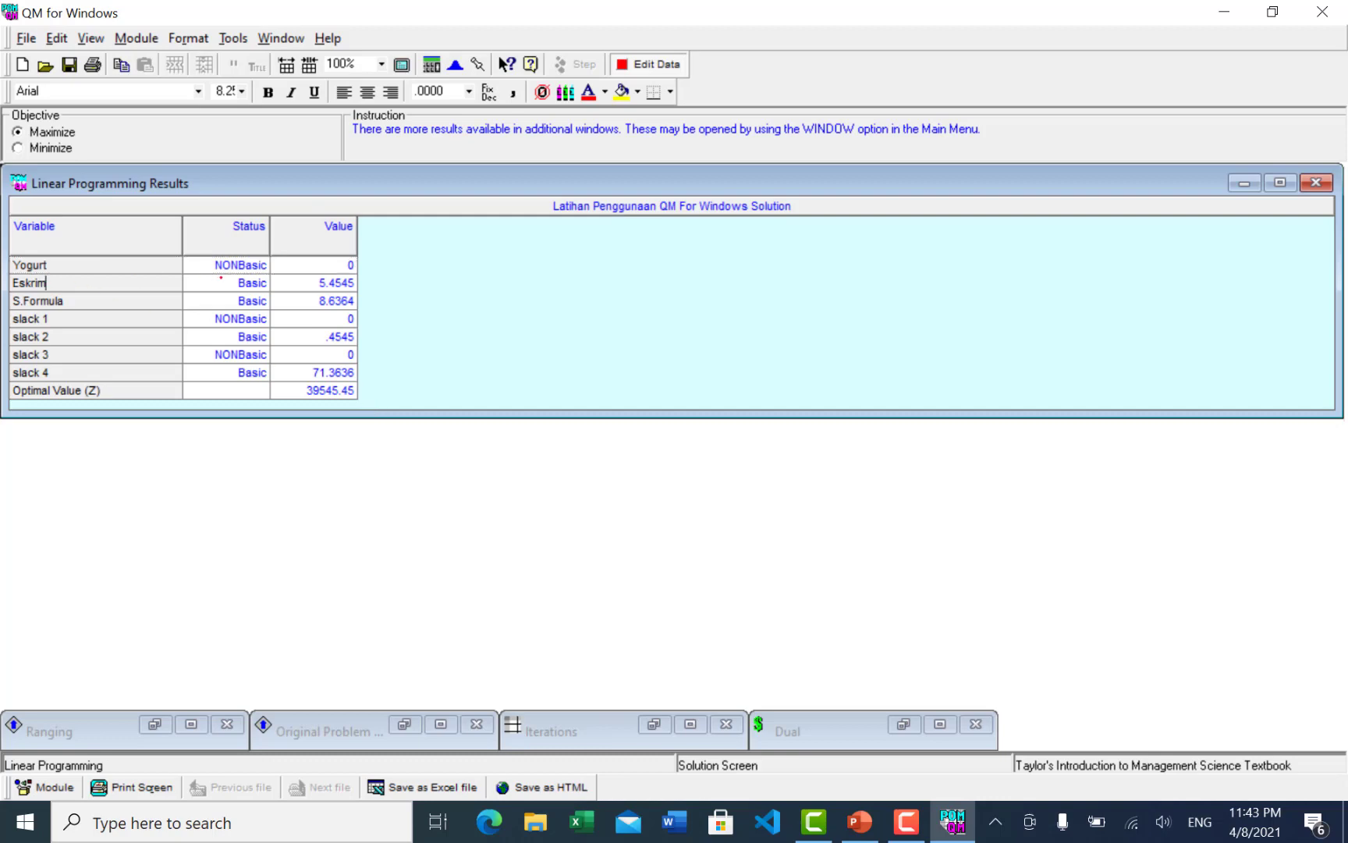
left_click_drag(316, 281, 362, 283)
left_click_drag(236, 282, 271, 301)
left_click(121, 301)
left_click(312, 301)
left_click_drag(238, 301, 258, 301)
Compare the slack 2 result with the Bubuk Coklat constraint on the PowerPoint slide, then return to QM for Windows to examine its value.
left_click_drag(50, 337, 2, 336)
key("alt+Tab")
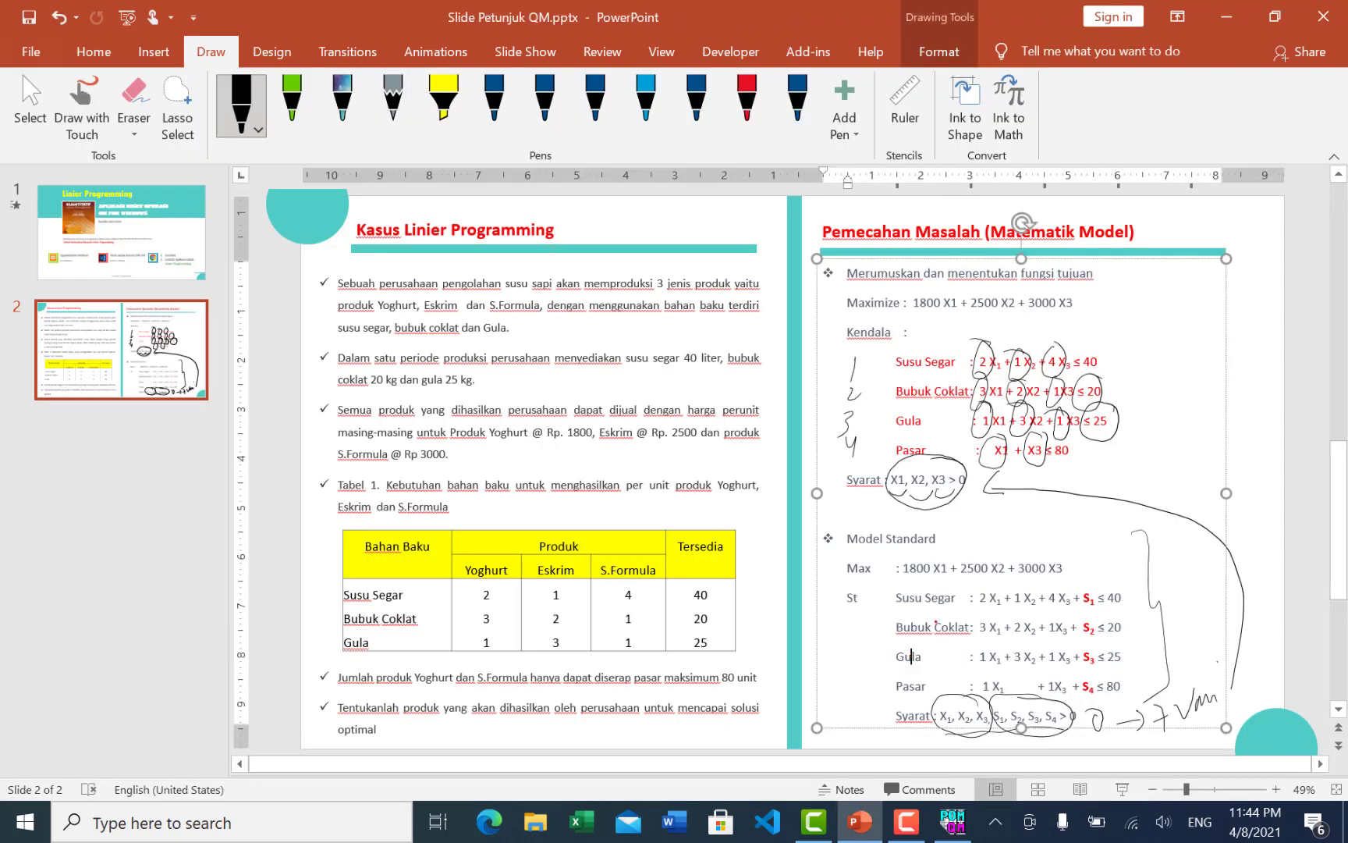
left_click(935, 625)
left_click_drag(898, 628, 948, 633)
key("alt+Tab")
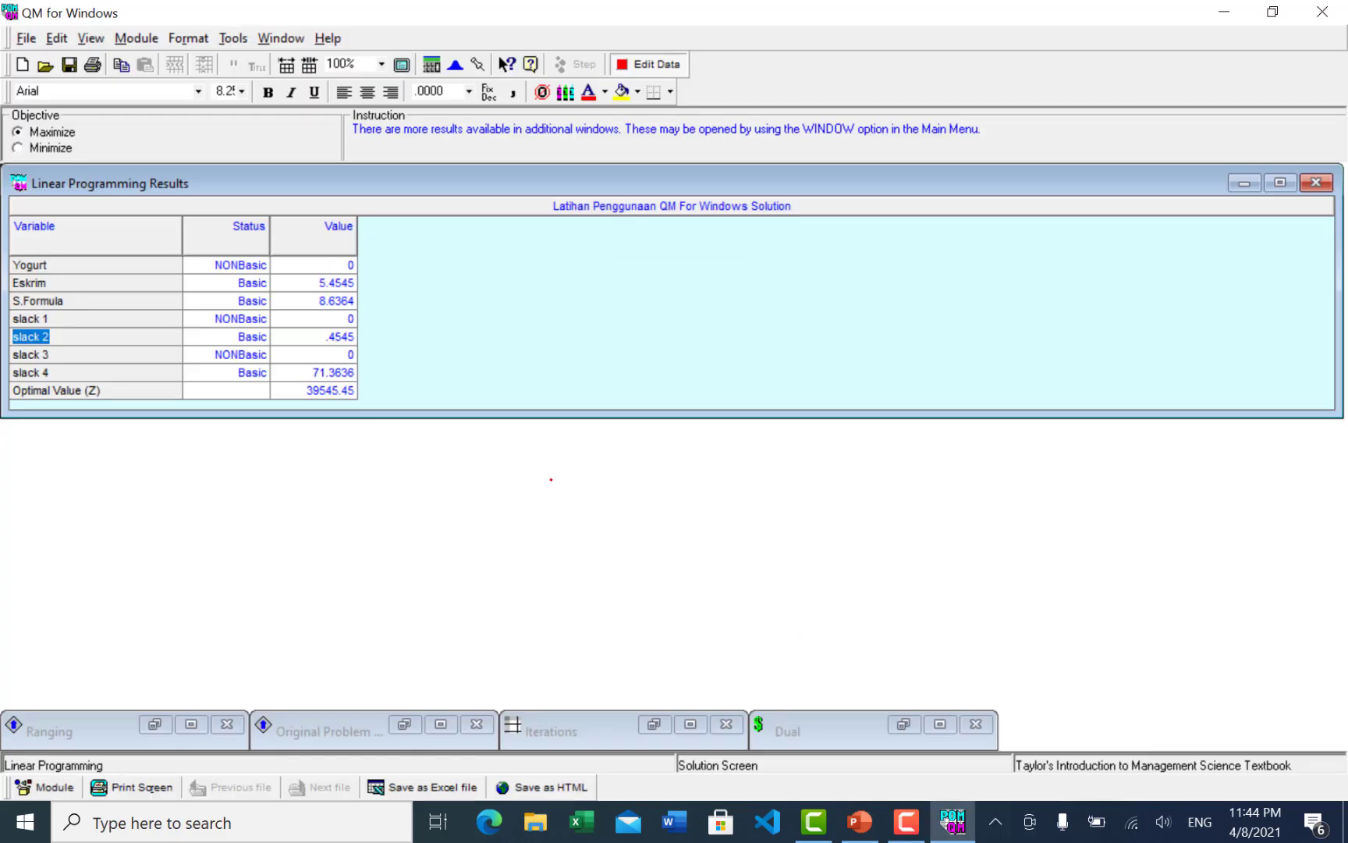
left_click(320, 338)
left_click_drag(323, 334, 358, 334)
left_click(80, 334)
left_click(313, 340)
Compare the slack 4 result with the Pasar constraint on the PowerPoint slide and highlight its value back in QM for Windows.
left_click(55, 373)
left_click_drag(51, 373, 6, 378)
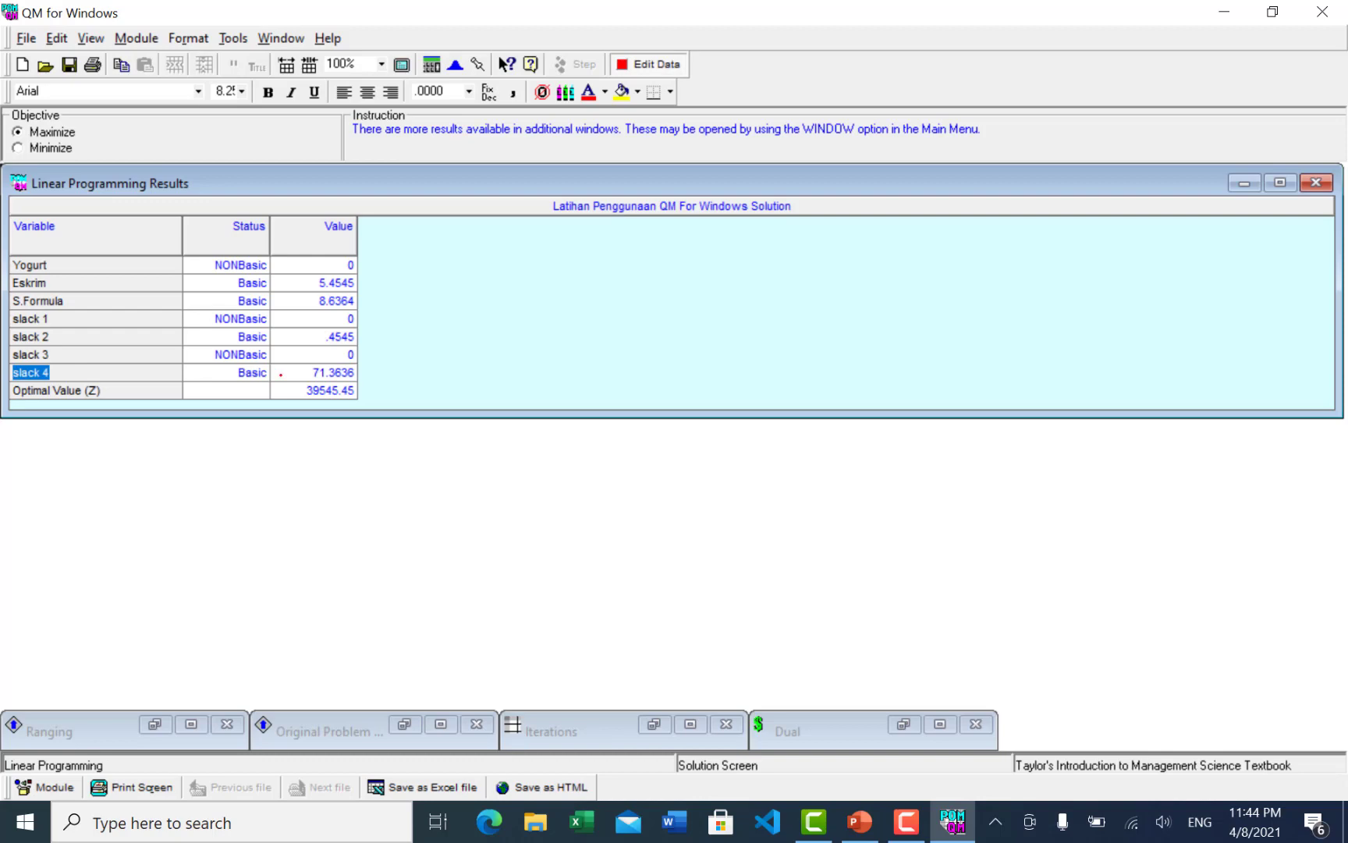
key("alt+Tab")
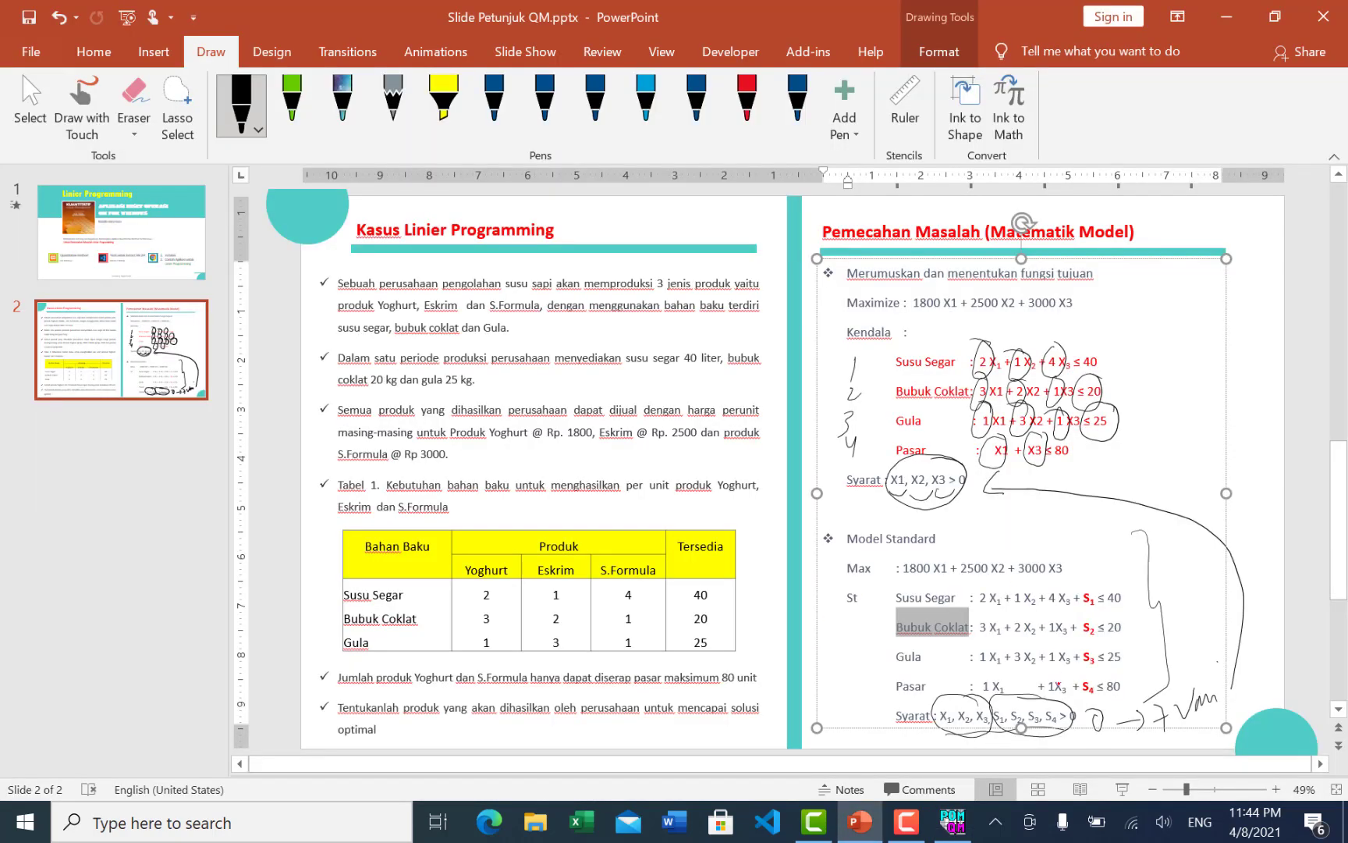
left_click_drag(1120, 686, 899, 690)
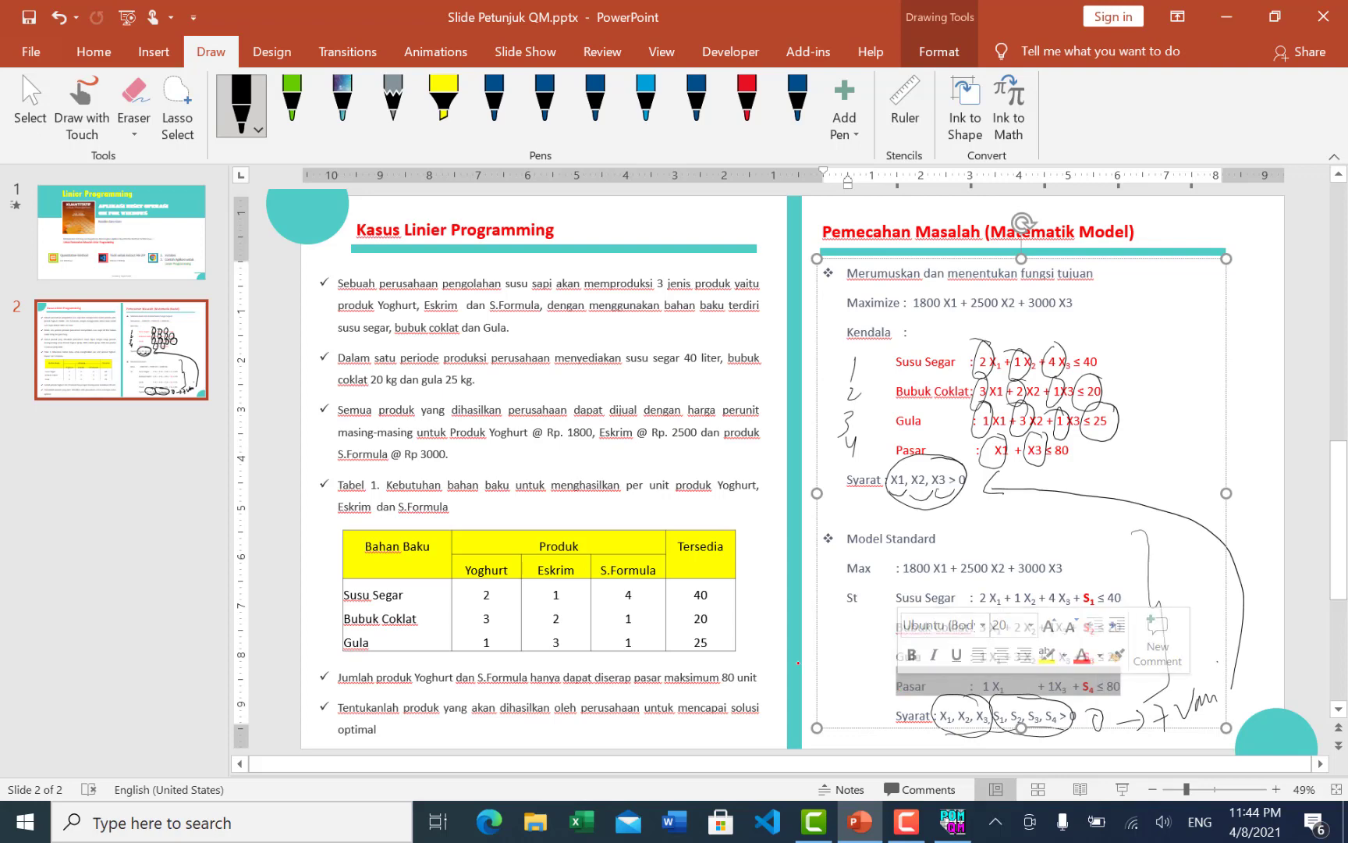
key("alt+Tab")
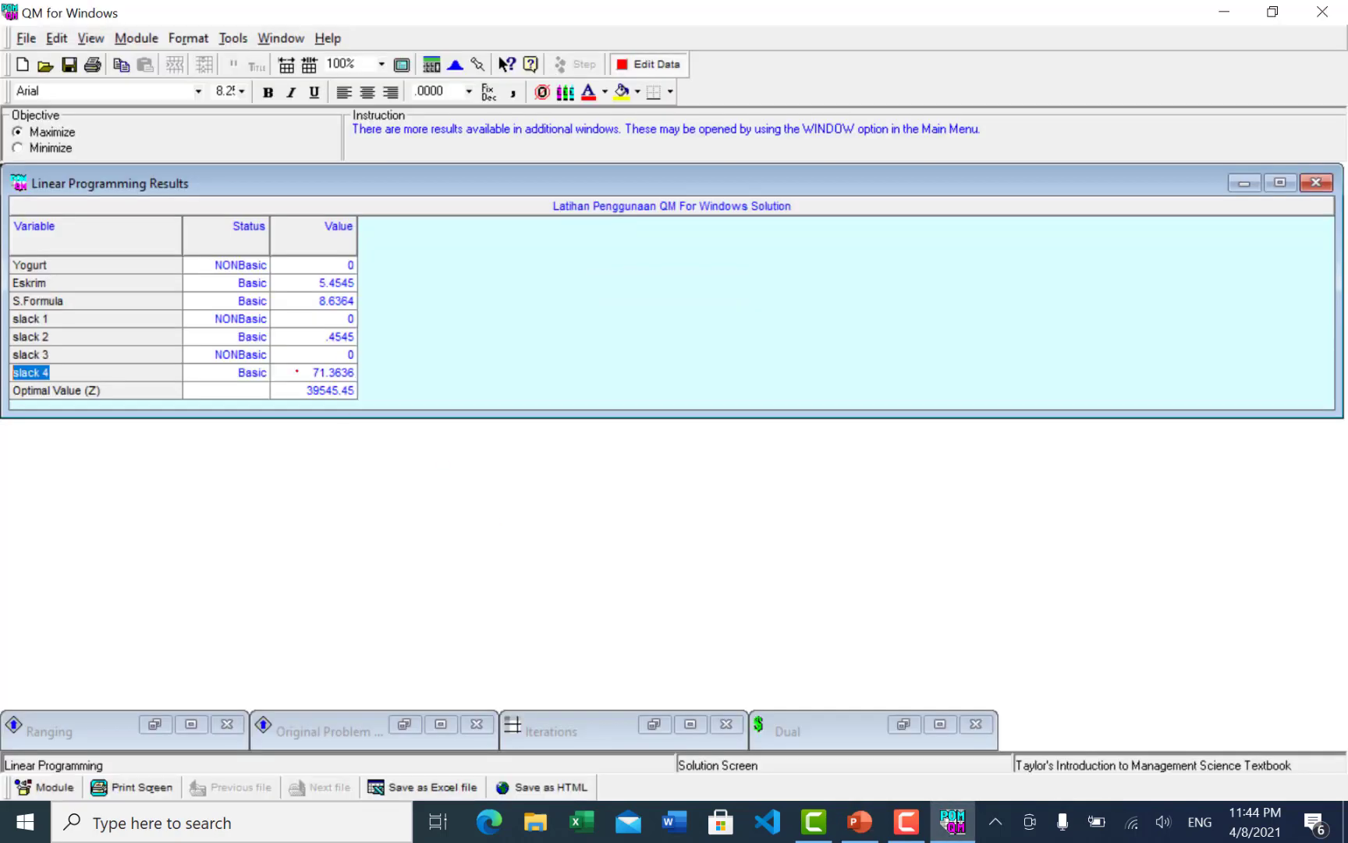
left_click(344, 372)
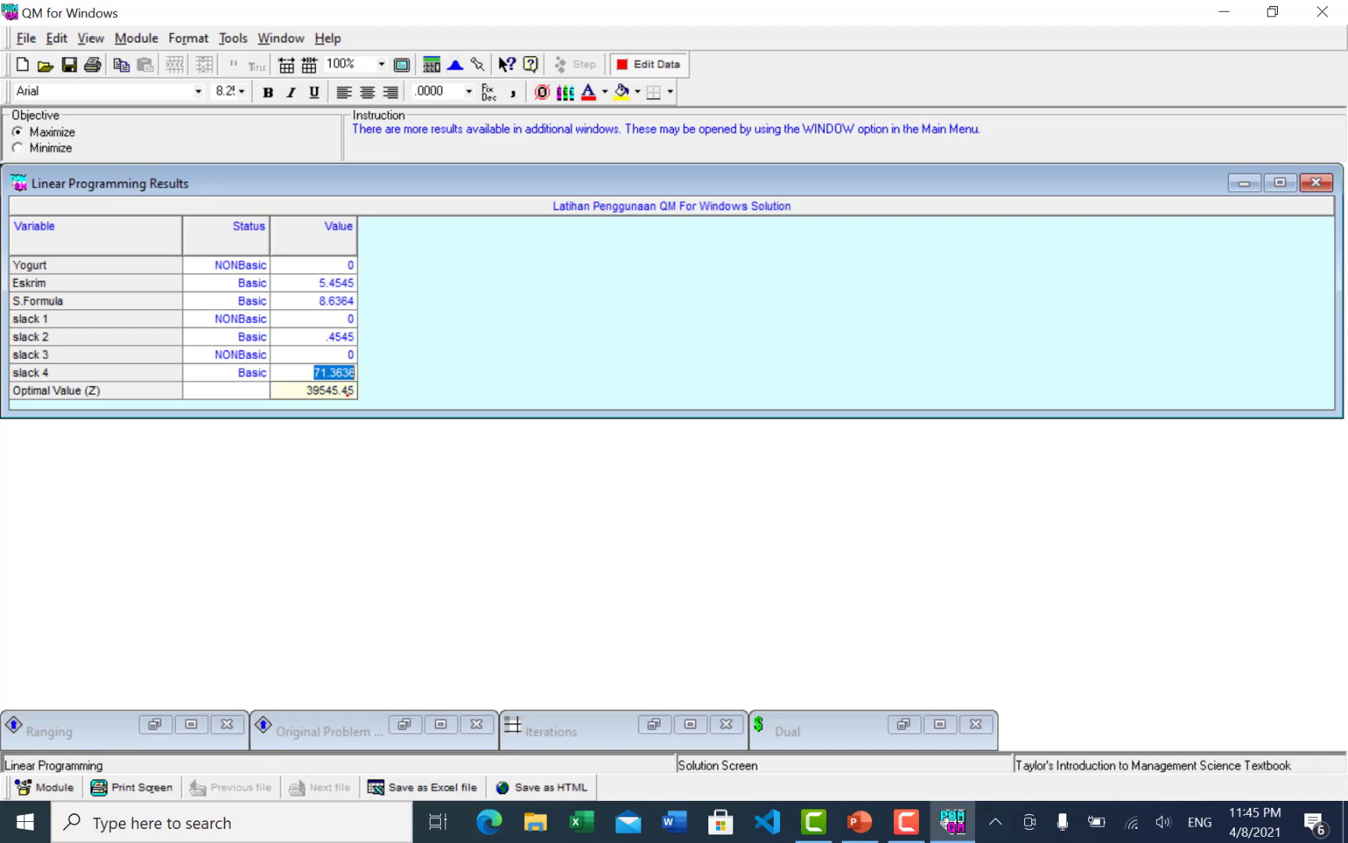
left_click(300, 372)
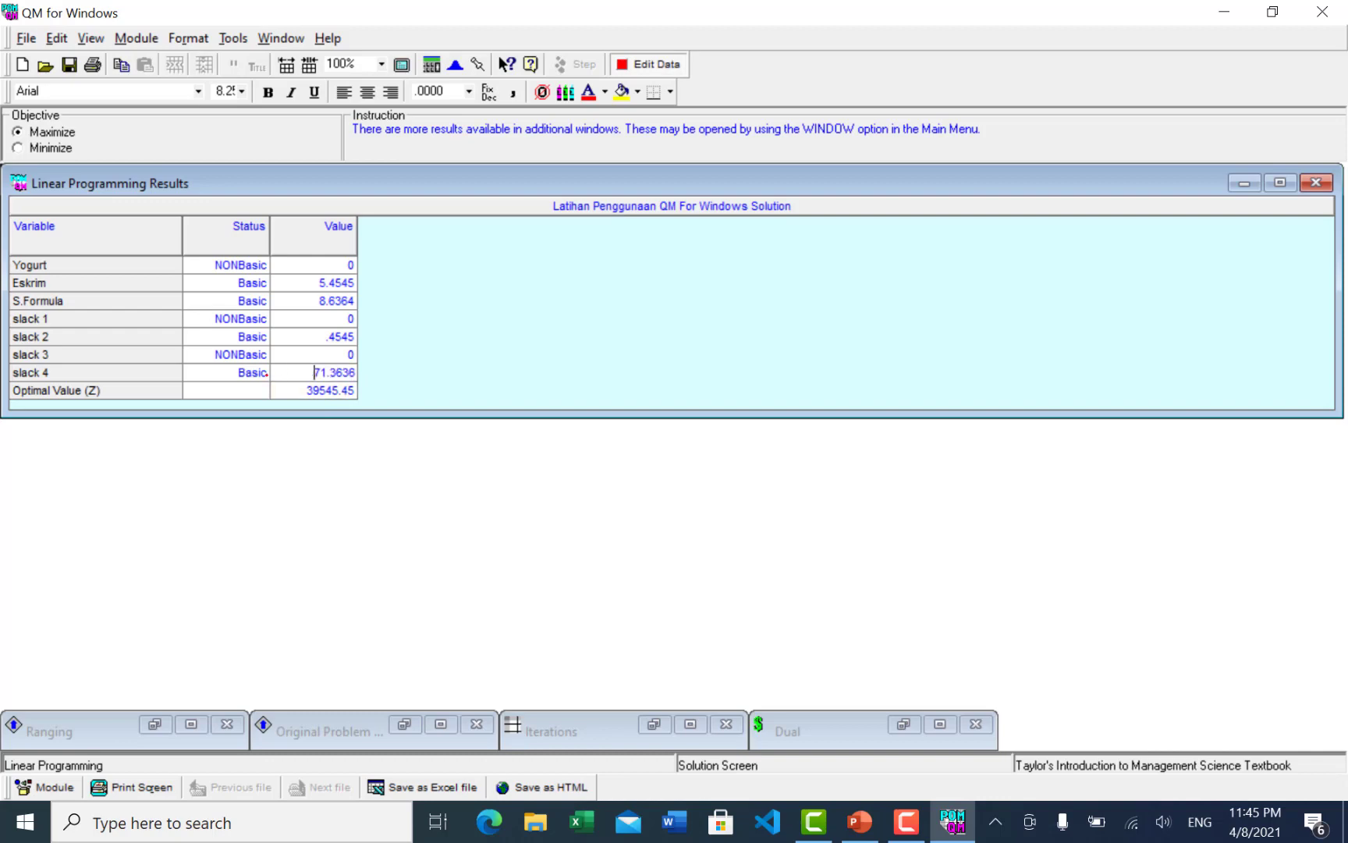
left_click_drag(316, 372, 359, 374)
Highlight the Optimal Value (Z) result in the Linear Programming Results table for review.
left_click(288, 391)
left_click_drag(304, 390, 360, 387)
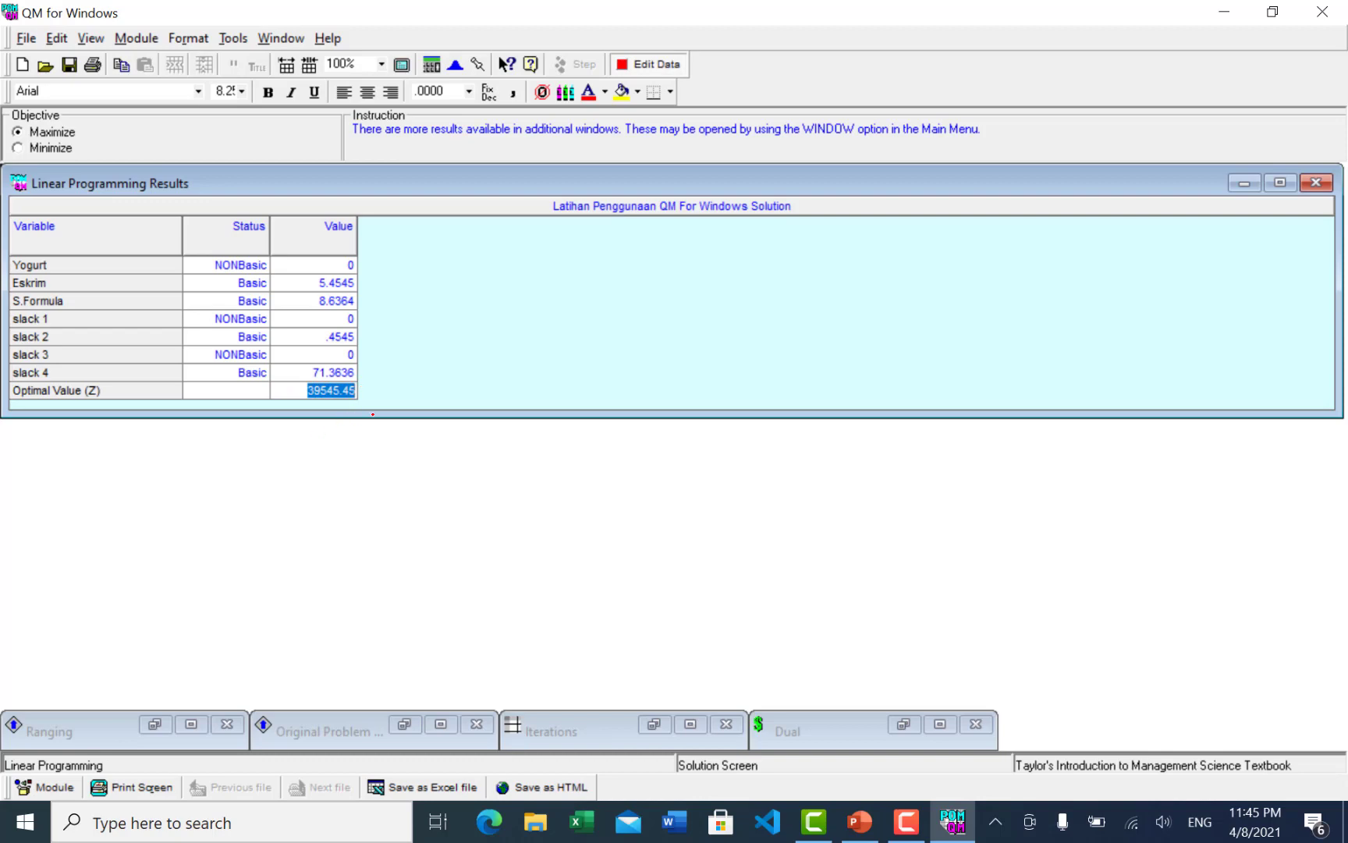
left_click(422, 367)
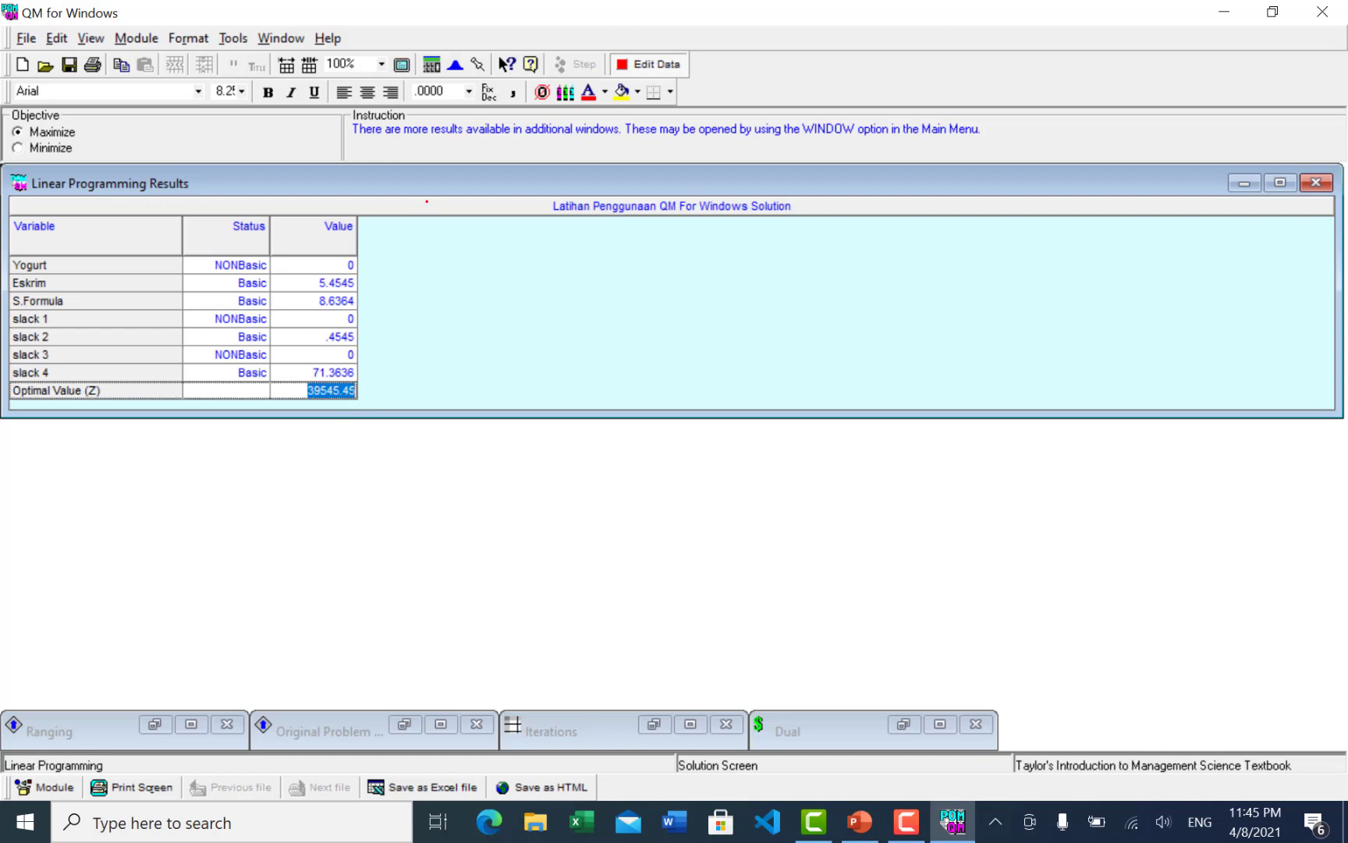
left_click(323, 323)
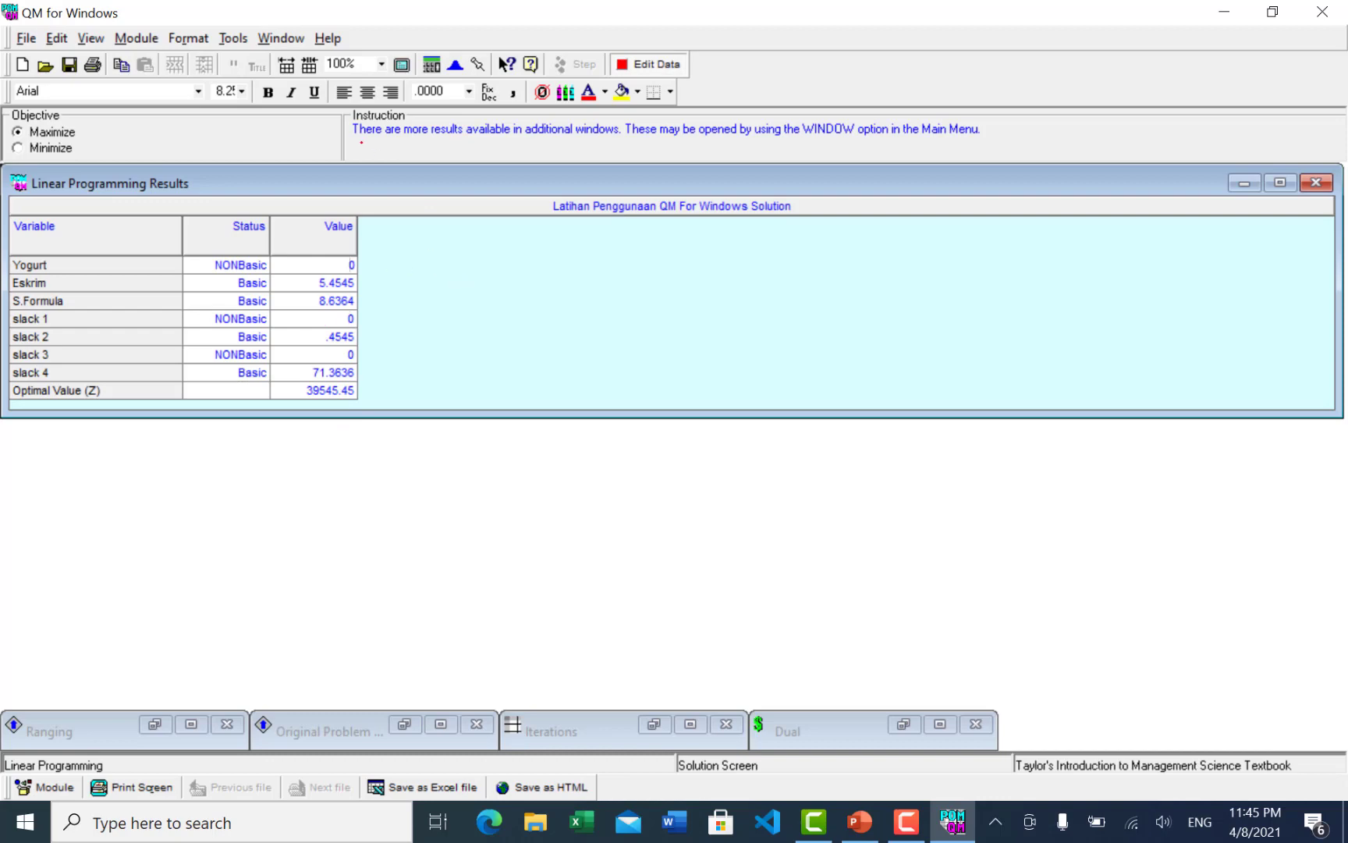
Open the Ranging results window for the solved problem.
left_click(329, 38)
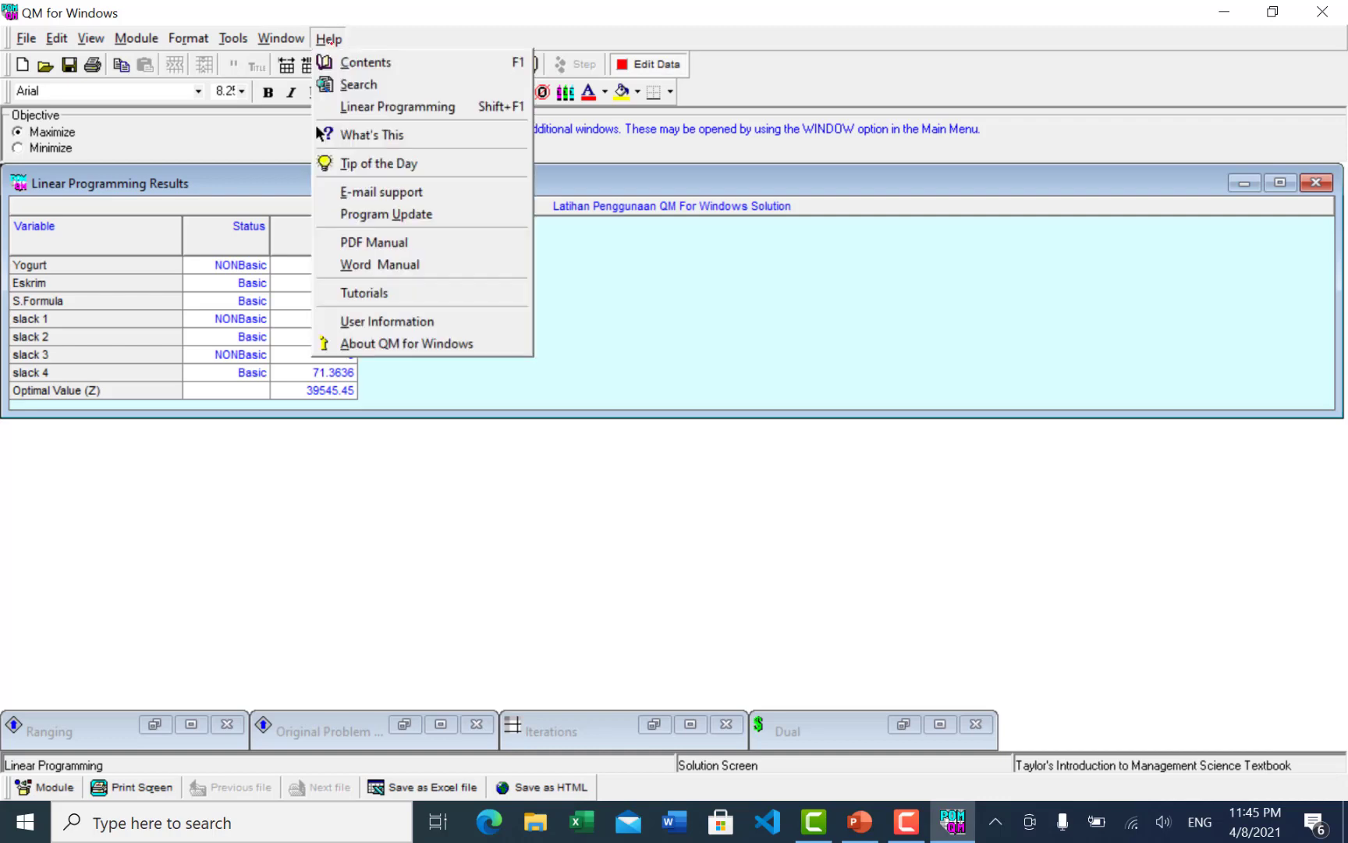
left_click(282, 38)
left_click(282, 38)
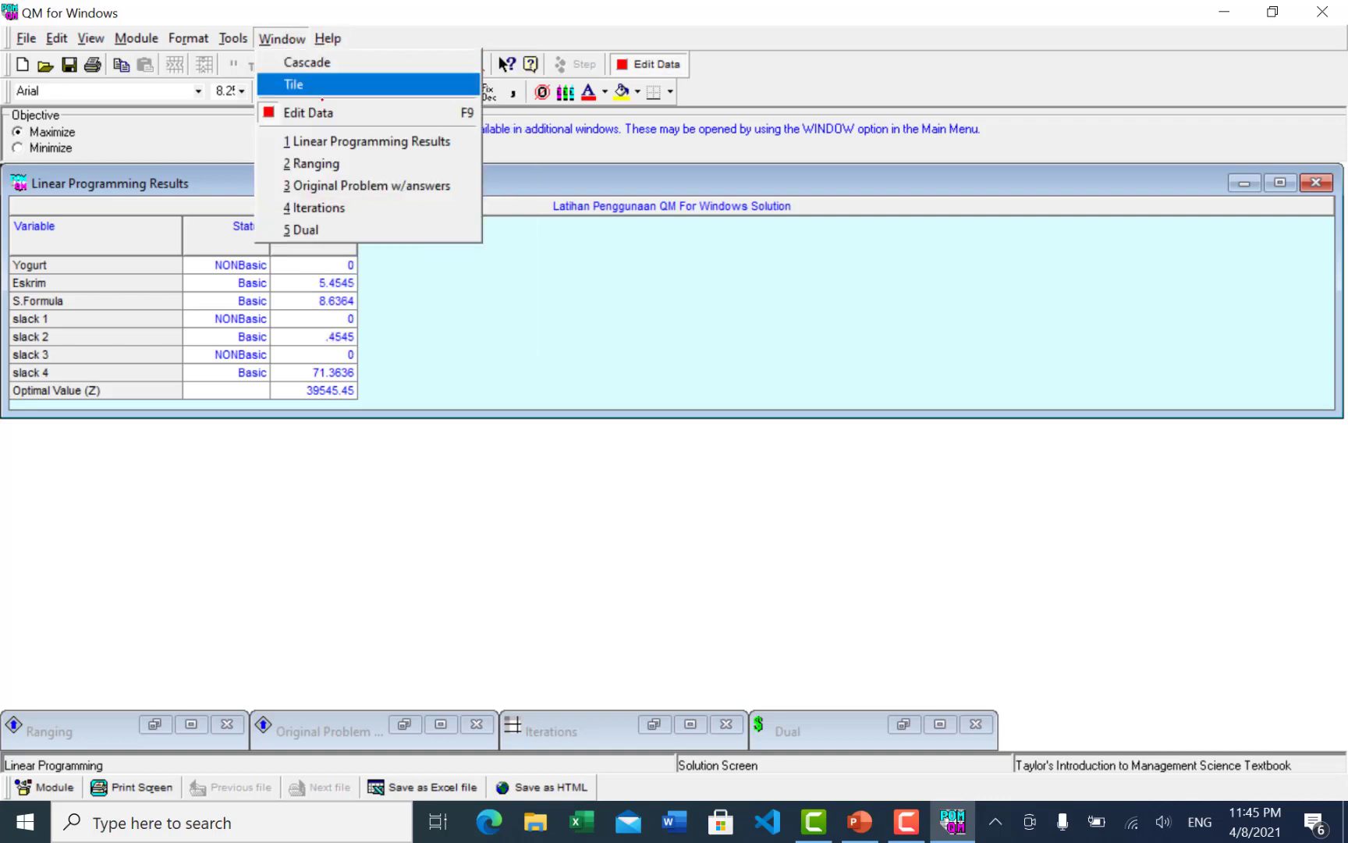
left_click(316, 164)
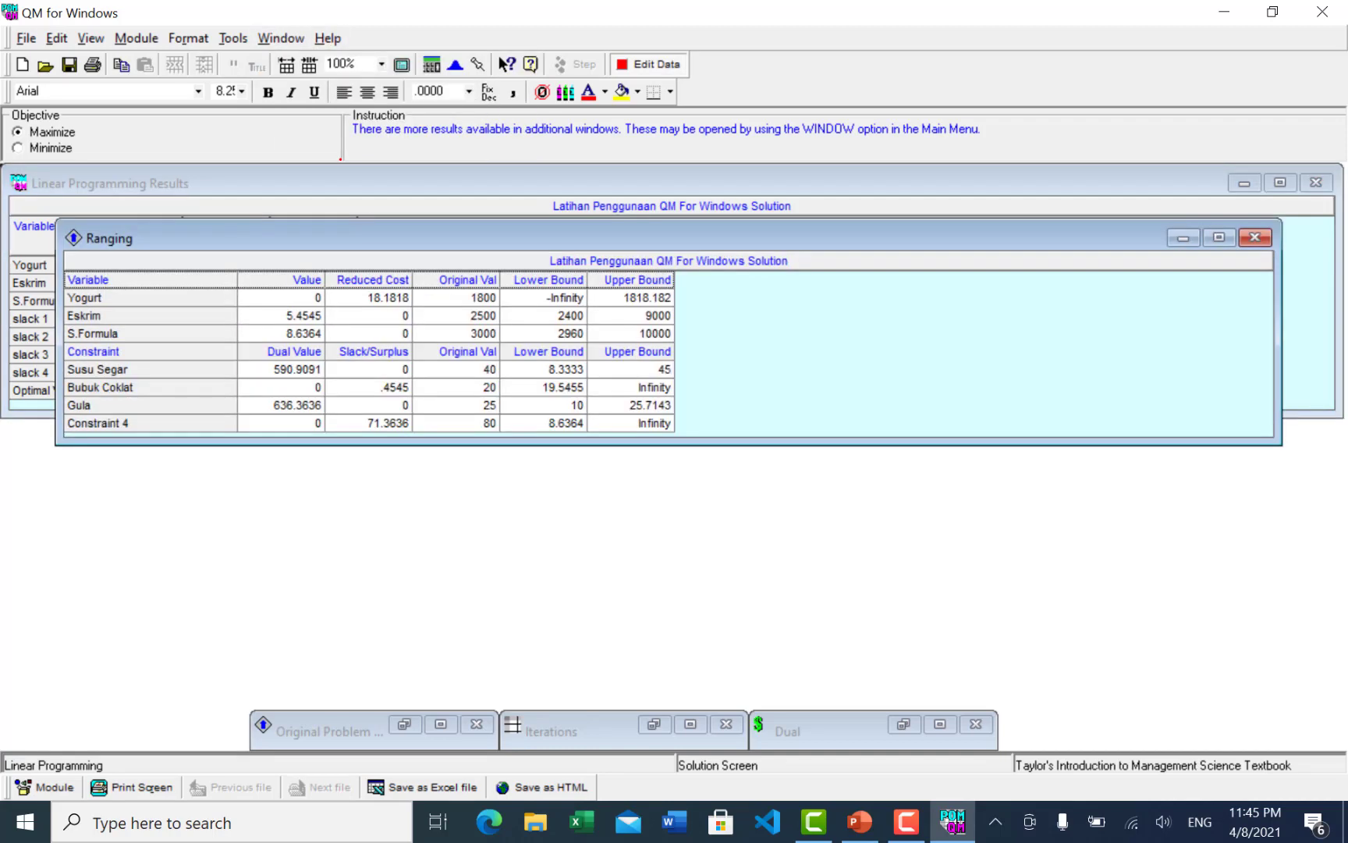
Open the Iterations results and maximize their window.
left_click(329, 38)
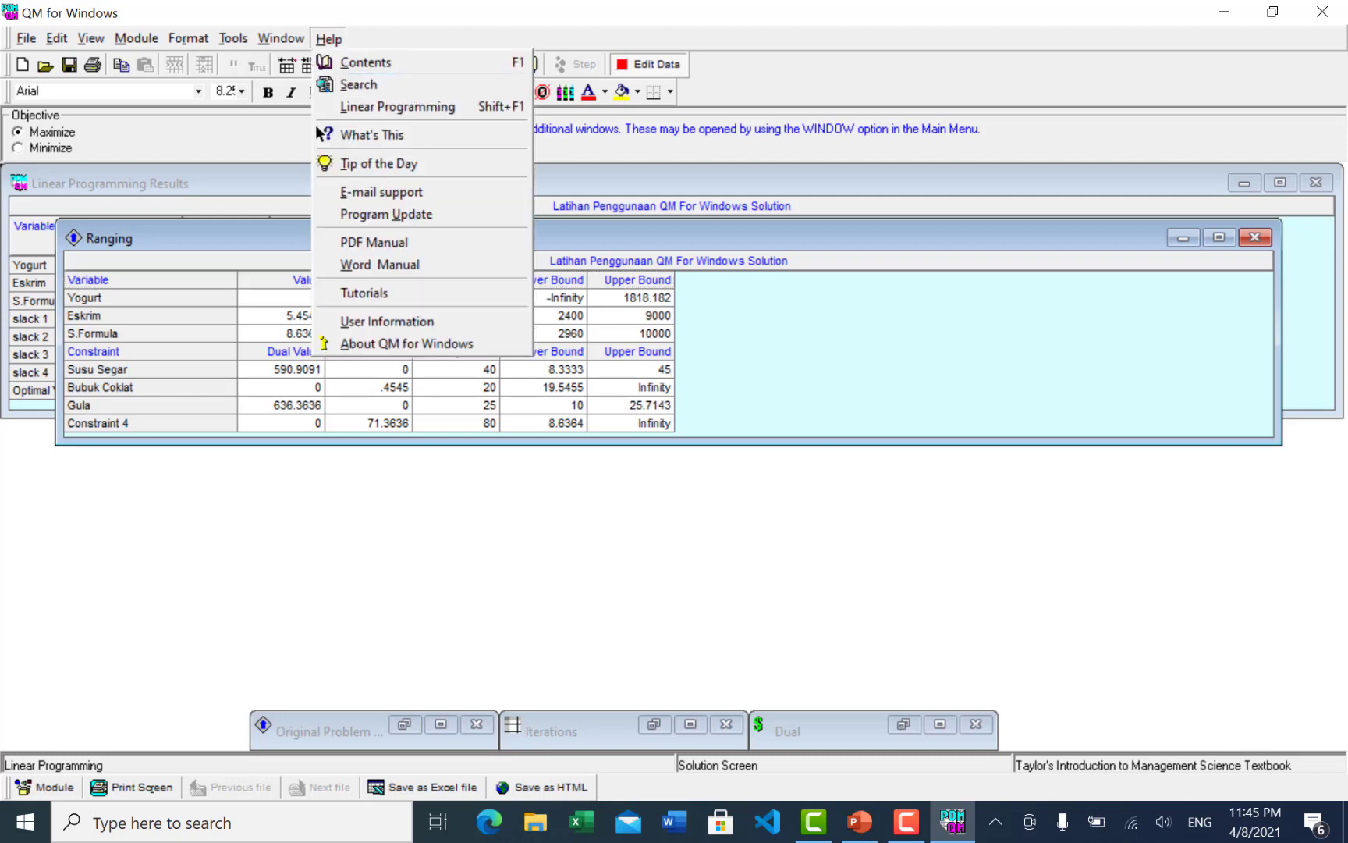
mouse_move(282, 39)
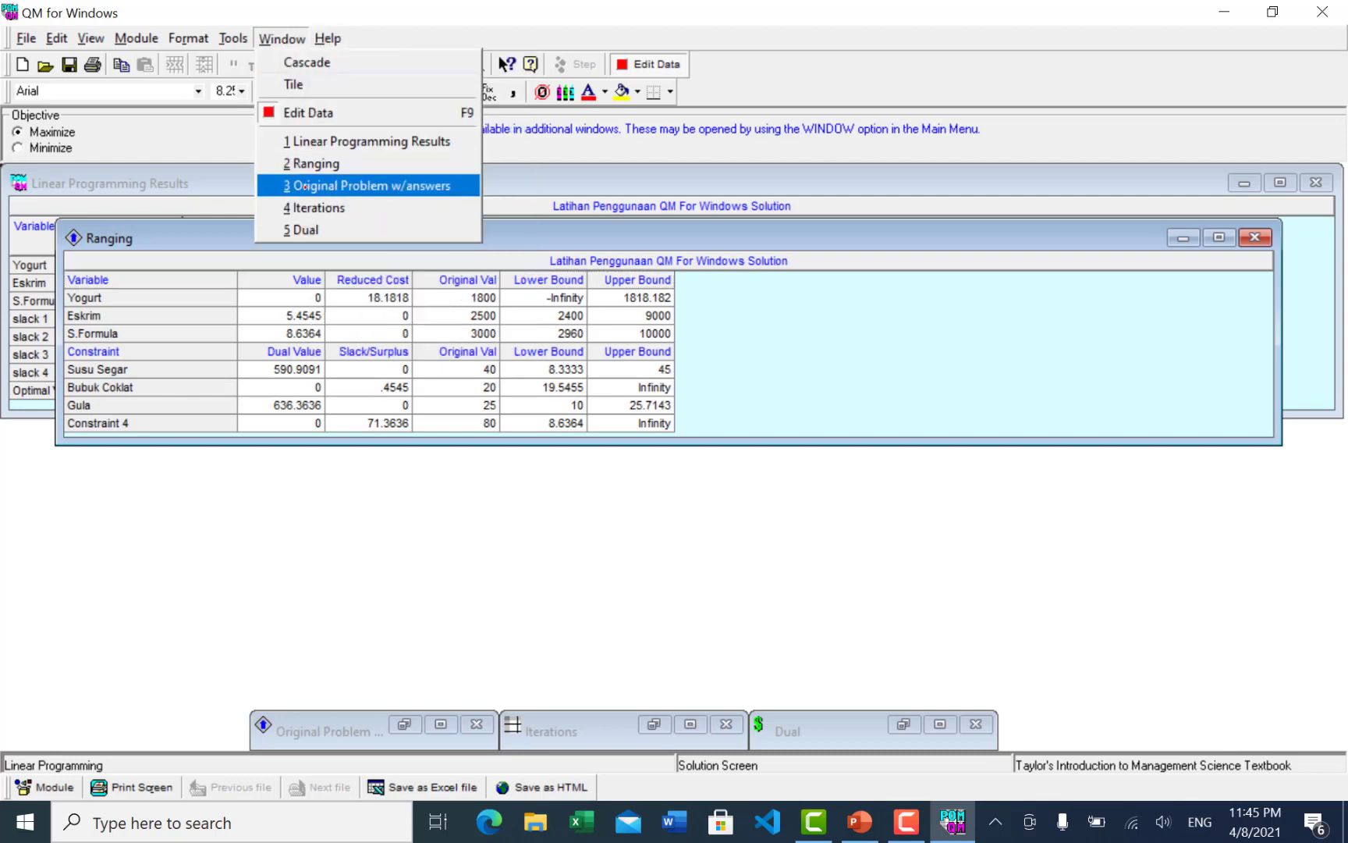
left_click(314, 208)
double_click(399, 284)
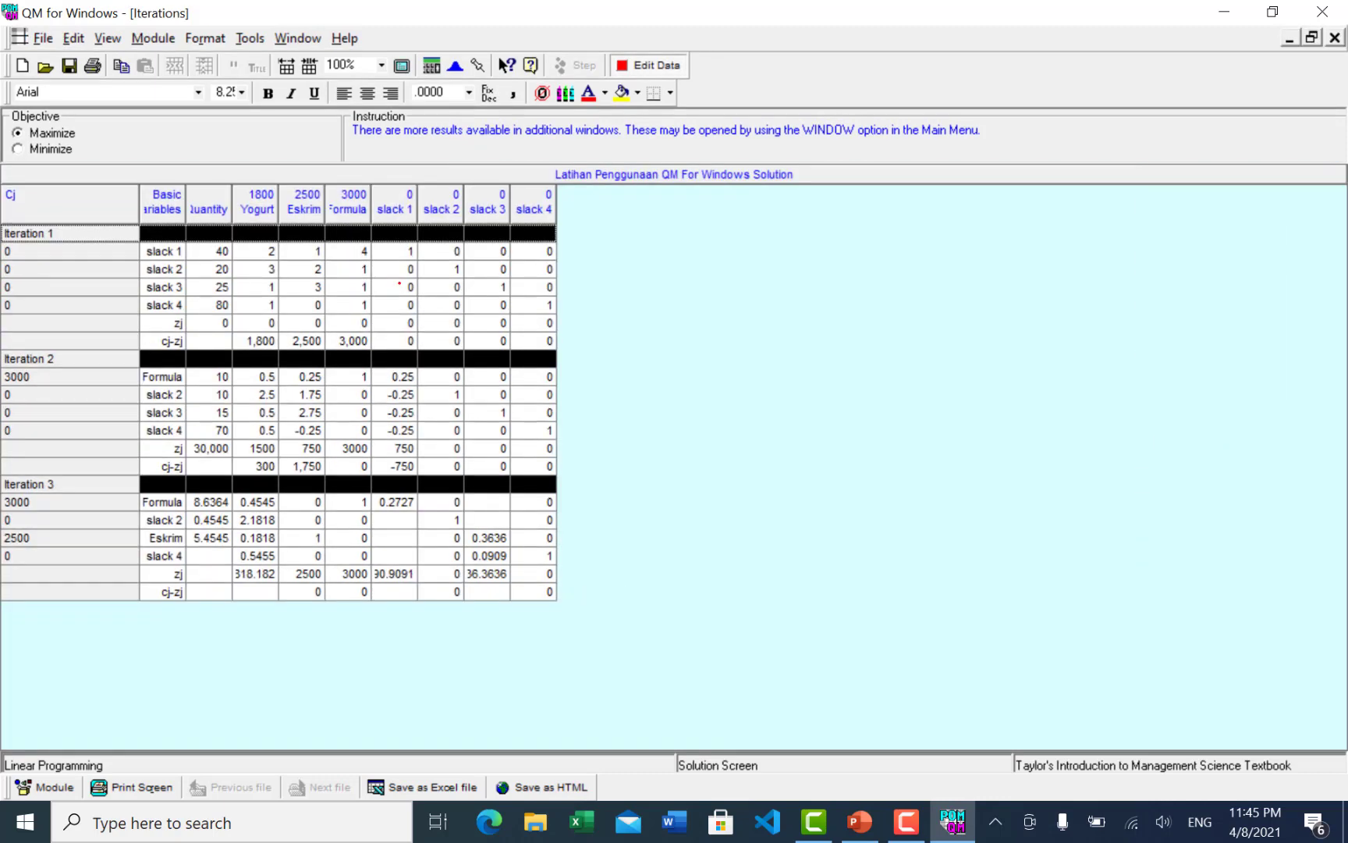
View the Dual results of the problem and return to the editable data table.
left_click(297, 38)
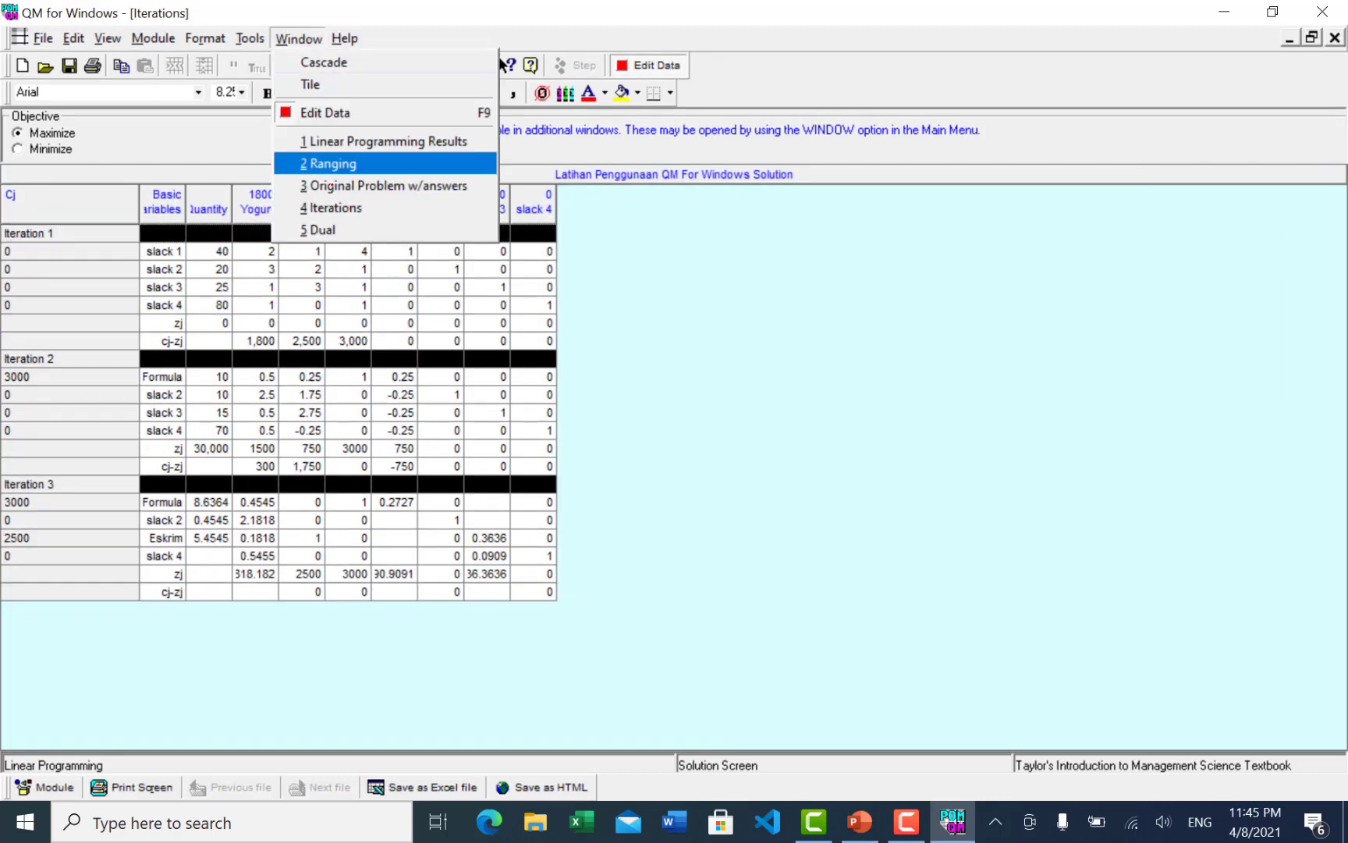
left_click(338, 228)
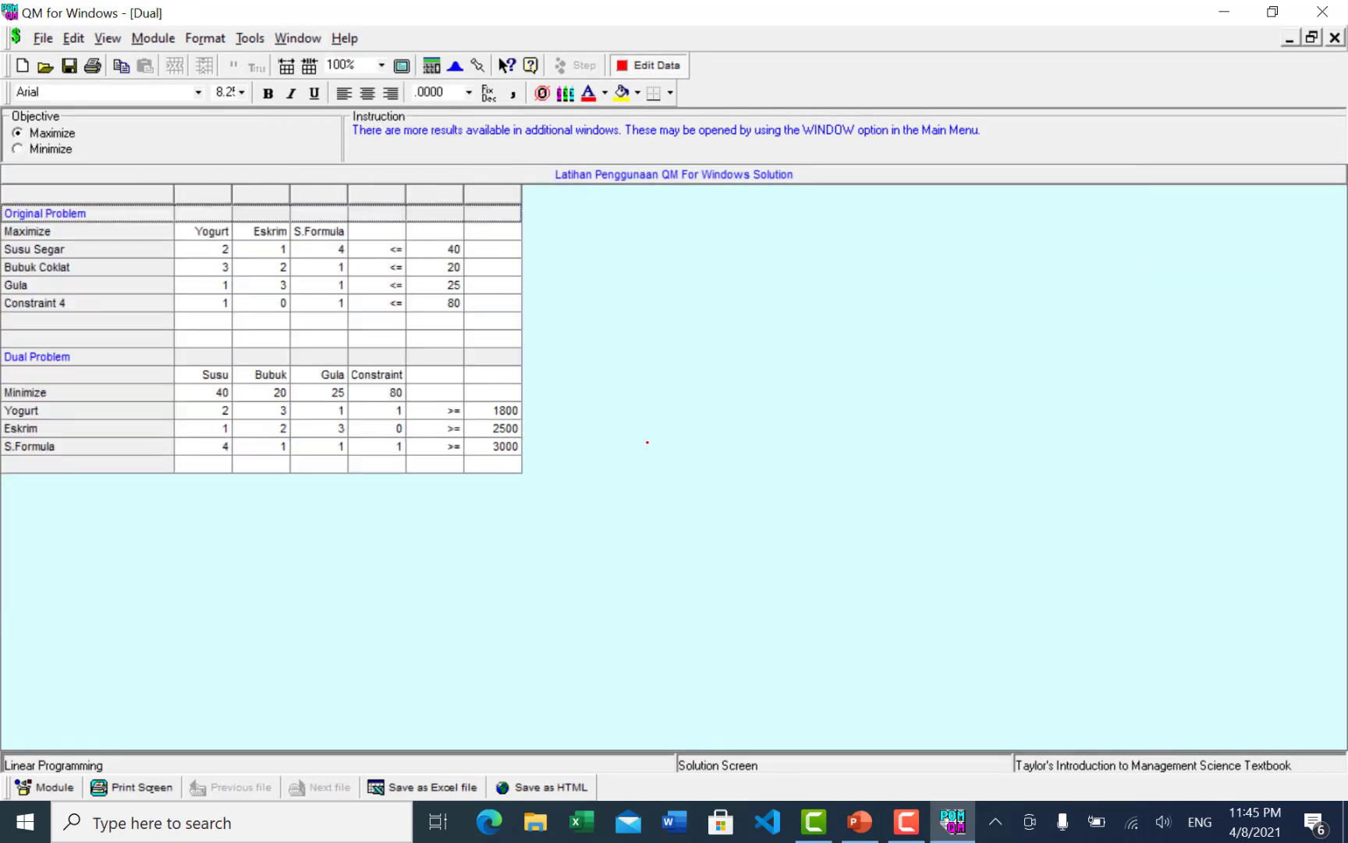
left_click(647, 65)
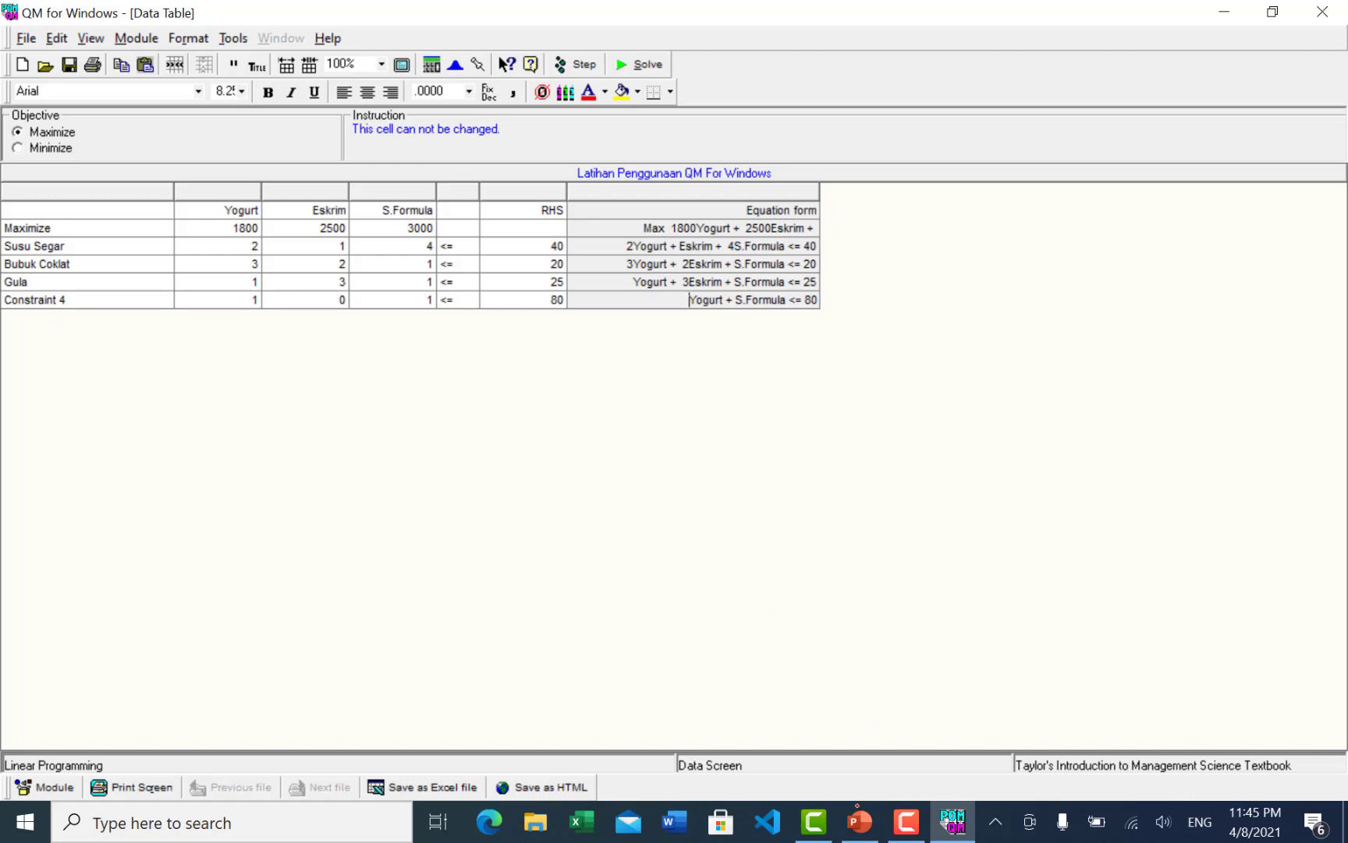
Switch to the PowerPoint presentation and go back to its title slide.
left_click(859, 821)
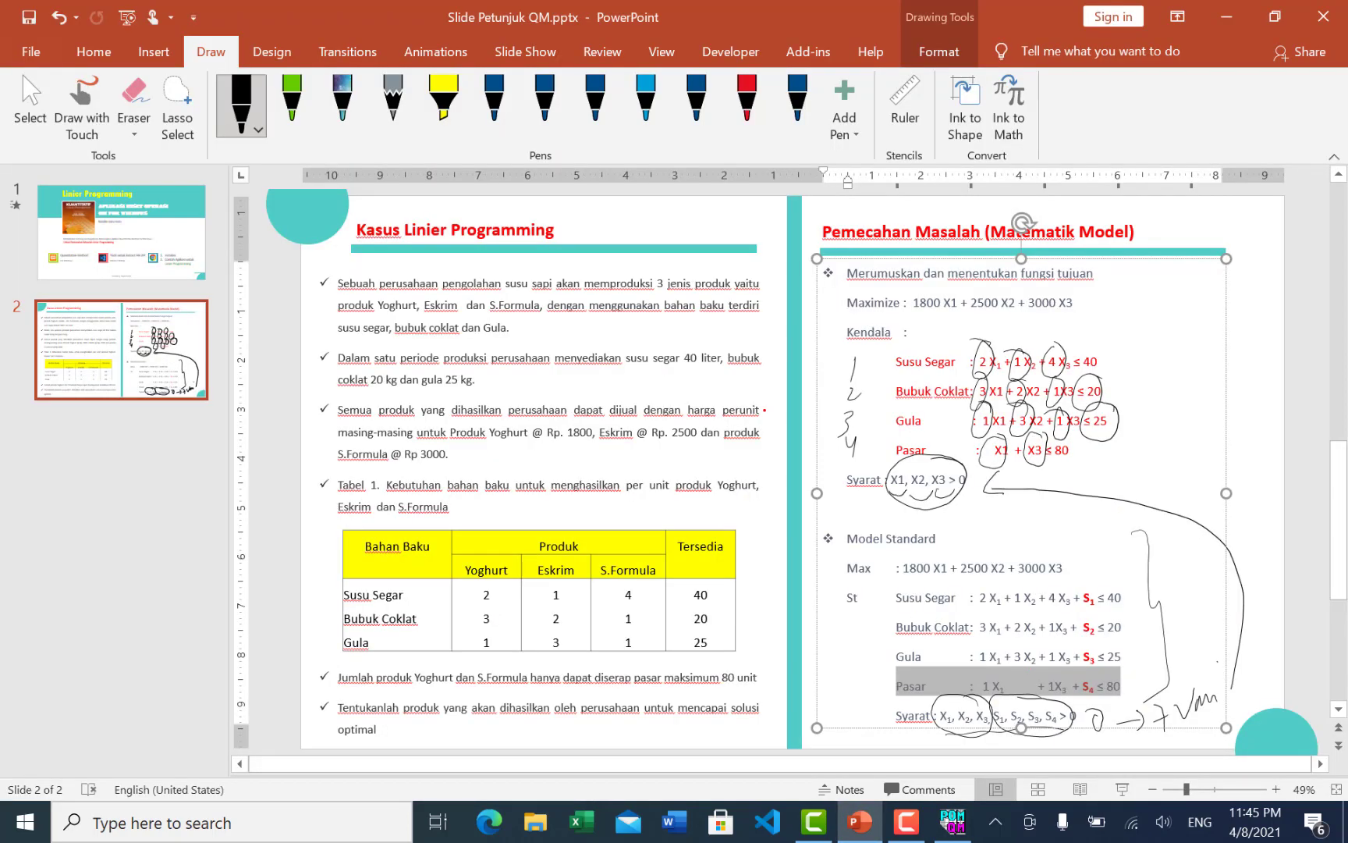
key("Page_Up")
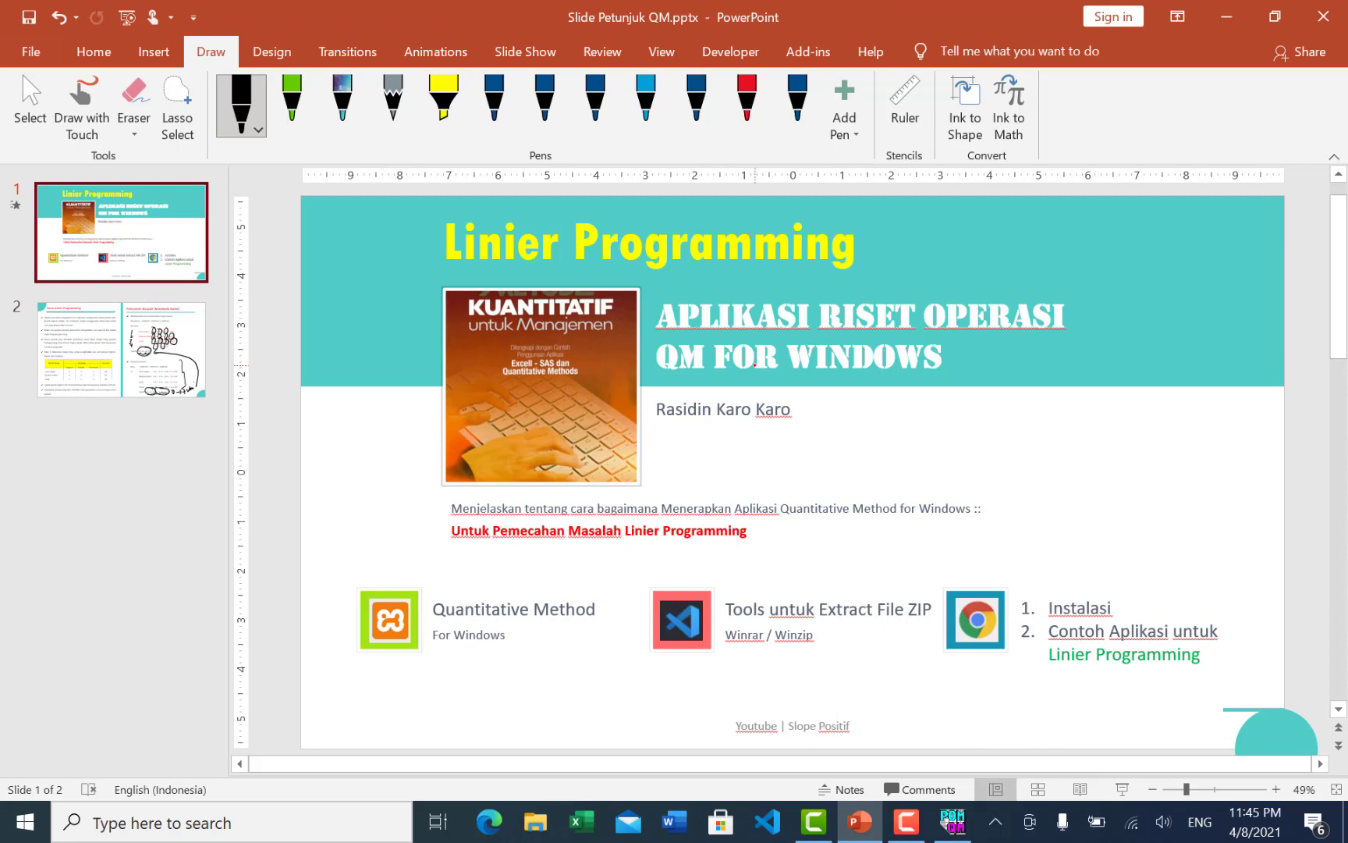